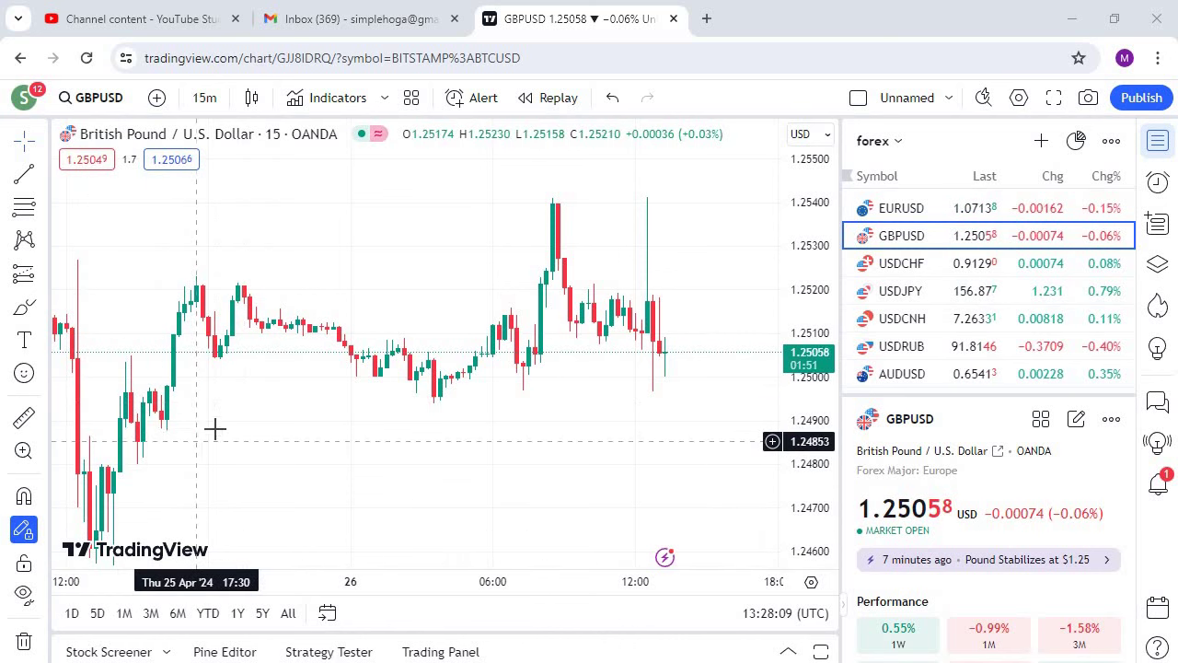
- Switch to the Fusion Markets MetaTrader terminal, enable chart shift and load GBPJPY into the USDCHF M5 chart
left_click(1070, 20)
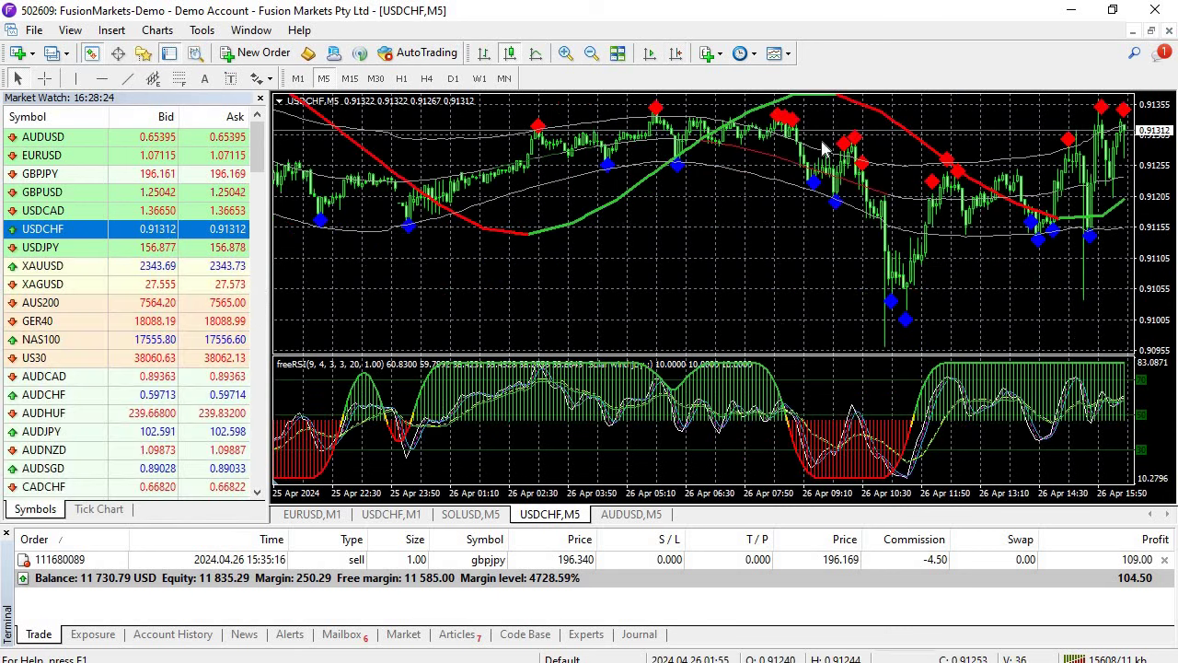
left_click(676, 53)
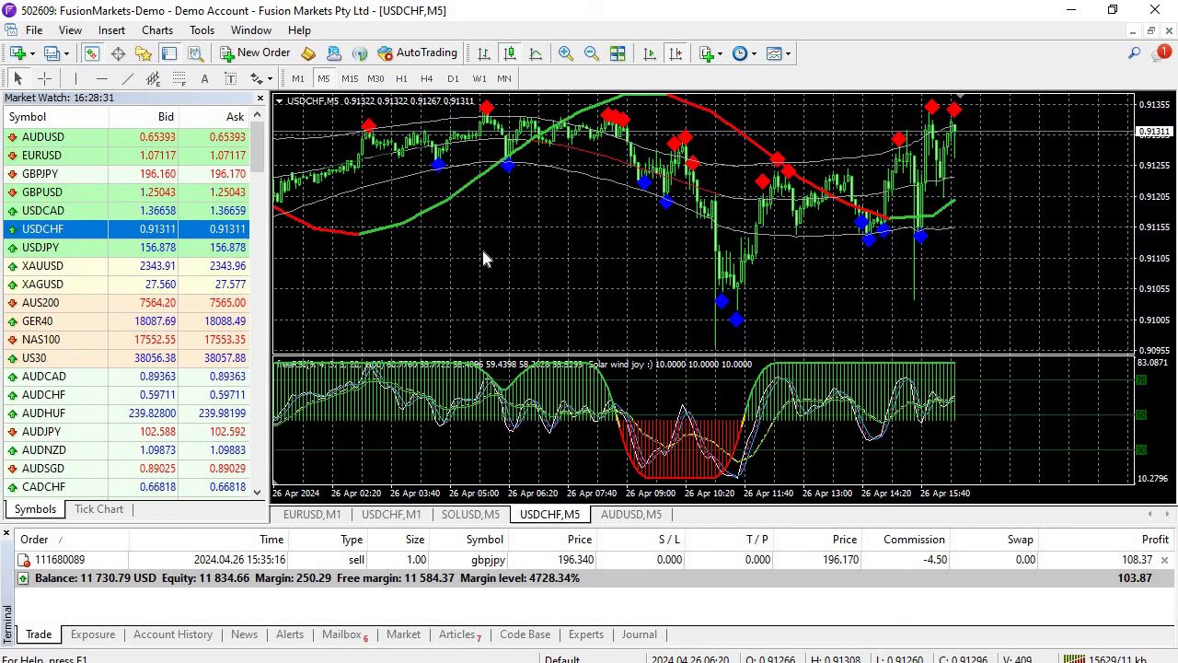
left_click(46, 177)
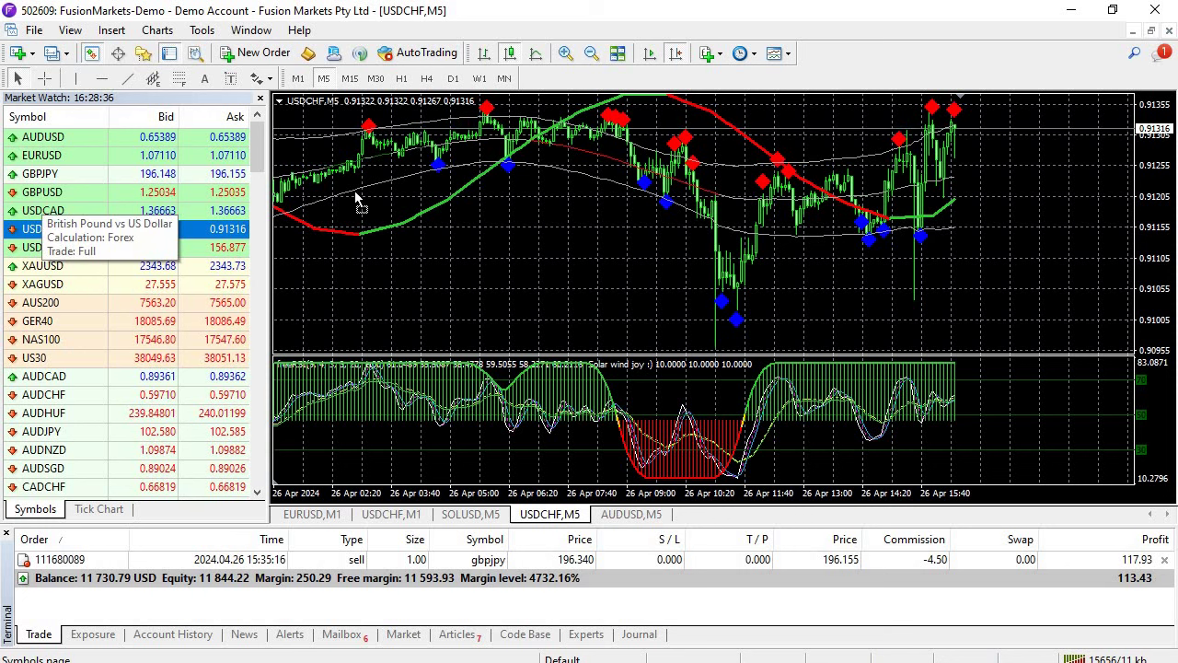
left_click_drag(388, 201, 951, 252)
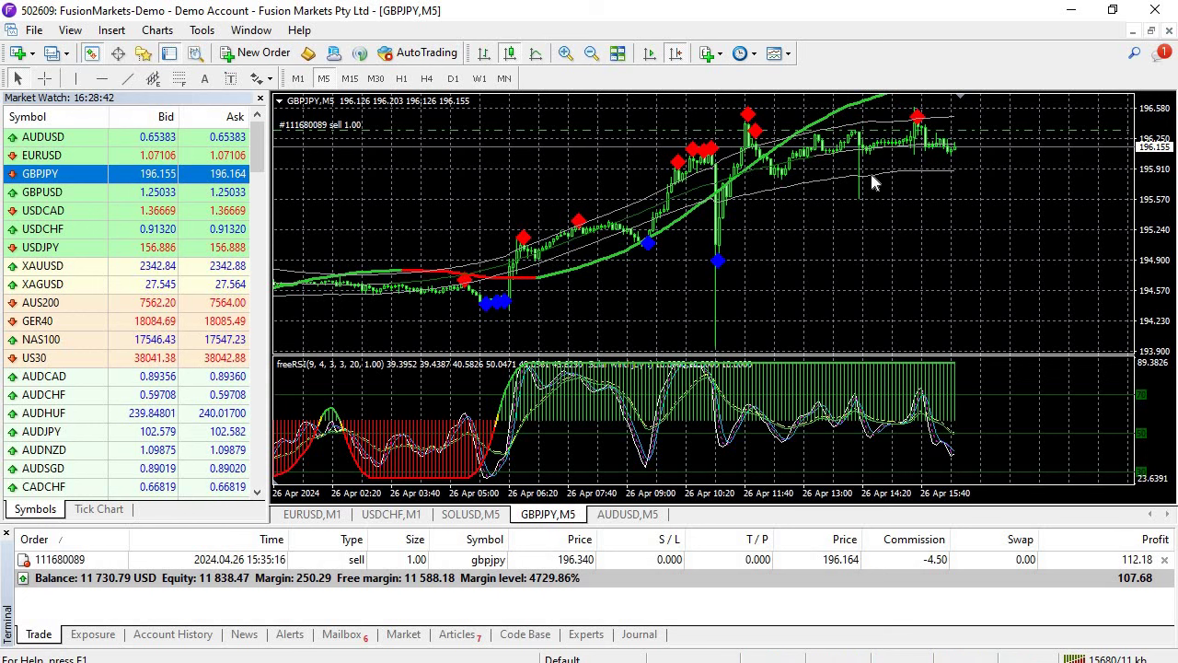
- Return to TradingView in Chrome and set the GBPUSD chart's time interval to 5 minutes
left_click(1068, 17)
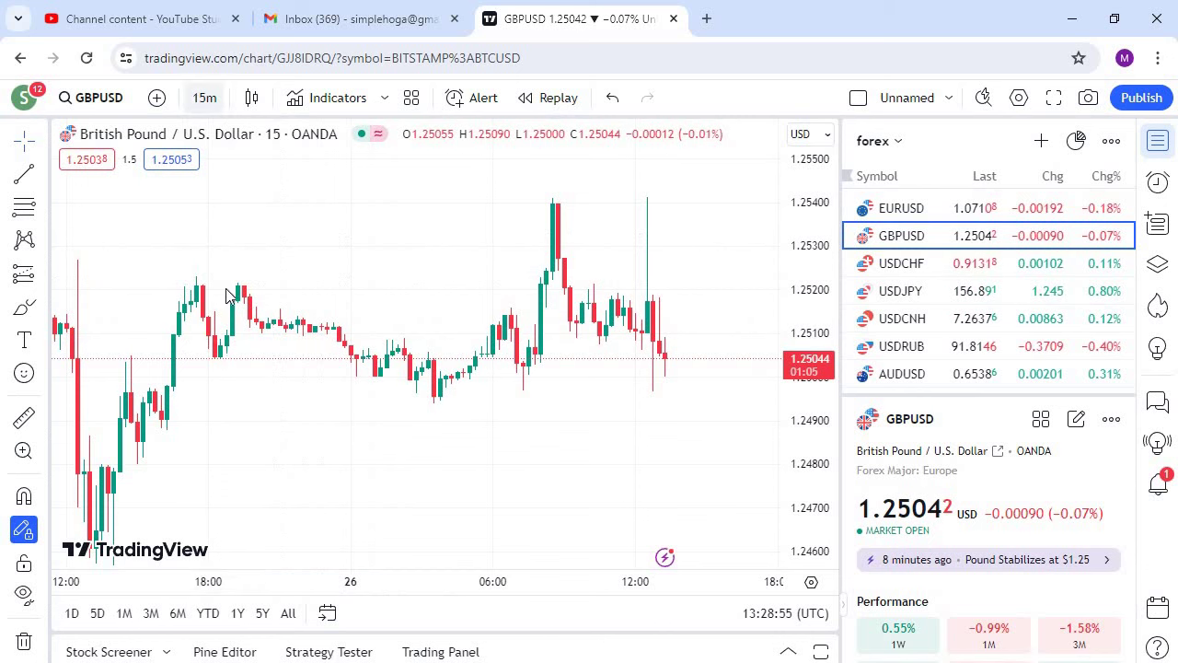
left_click(204, 97)
left_click(346, 282)
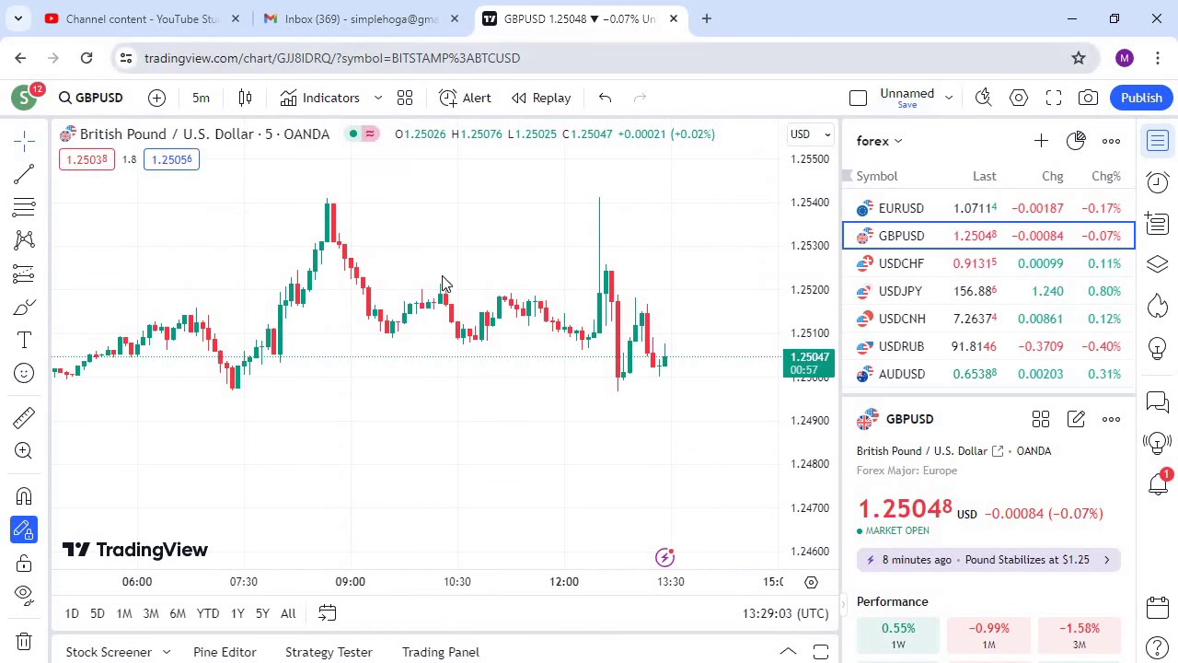
- Open the "adop trends" text file from the "my scripts" folder and select all of its code for copying
key("super+d")
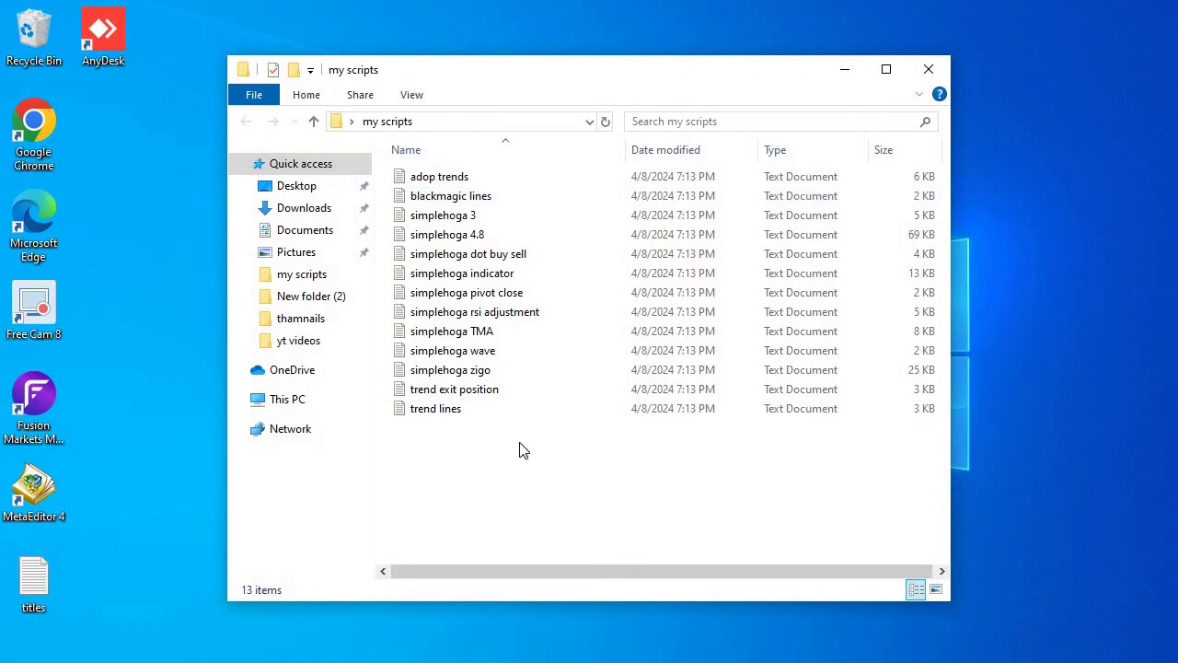
double_click(440, 180)
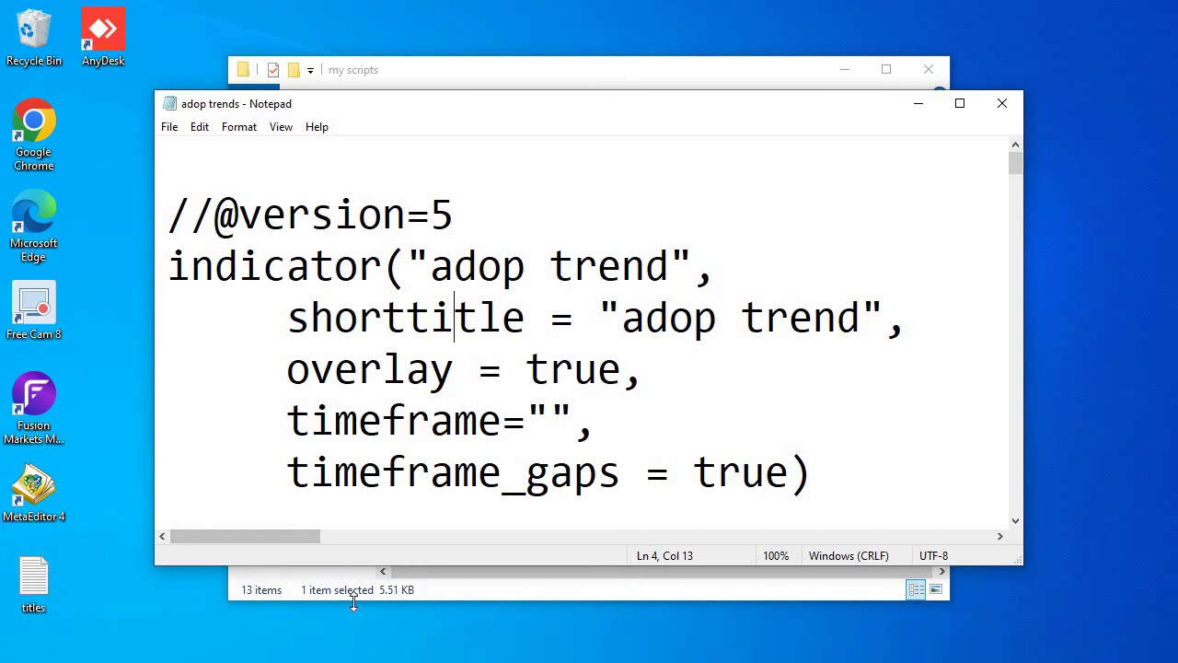
key("ctrl+a")
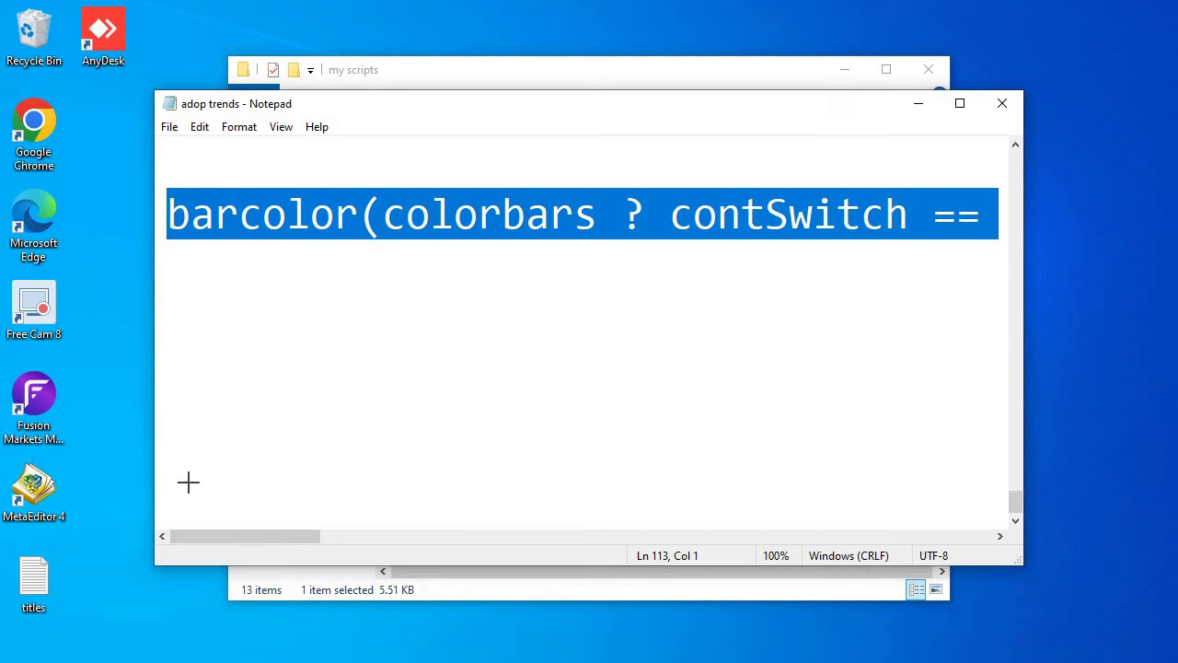
- Replace the Pine Editor code in TradingView with the copied adop trend script and add it to the GBPUSD chart
key("alt+Tab")
left_click(229, 650)
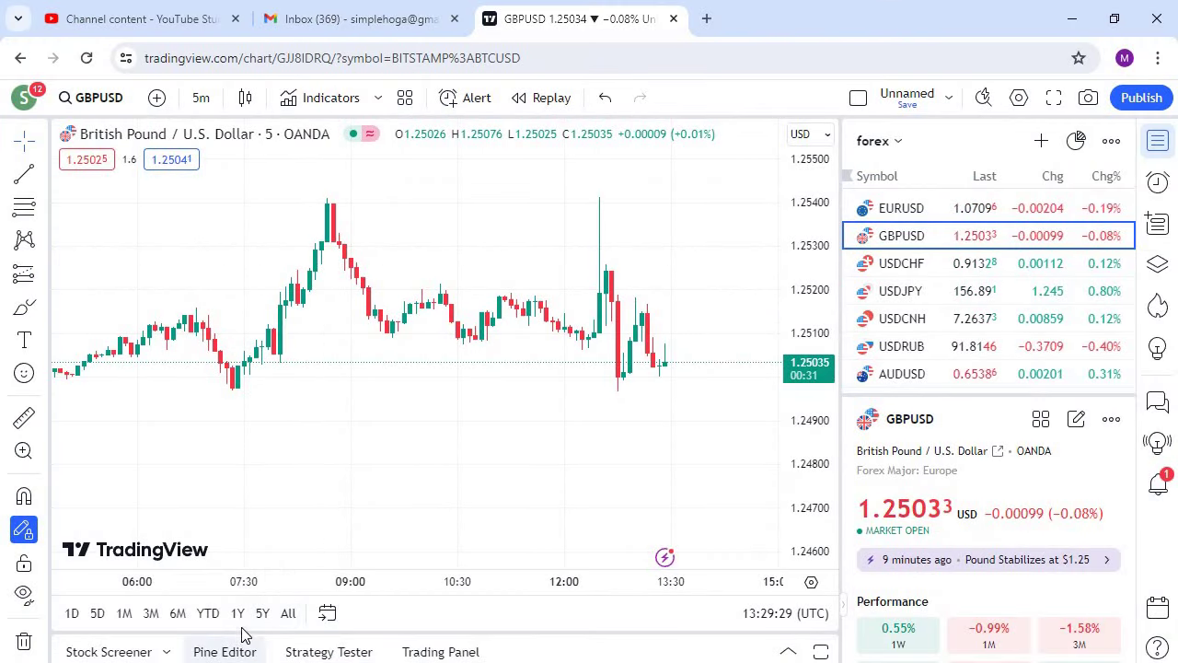
left_click(232, 650)
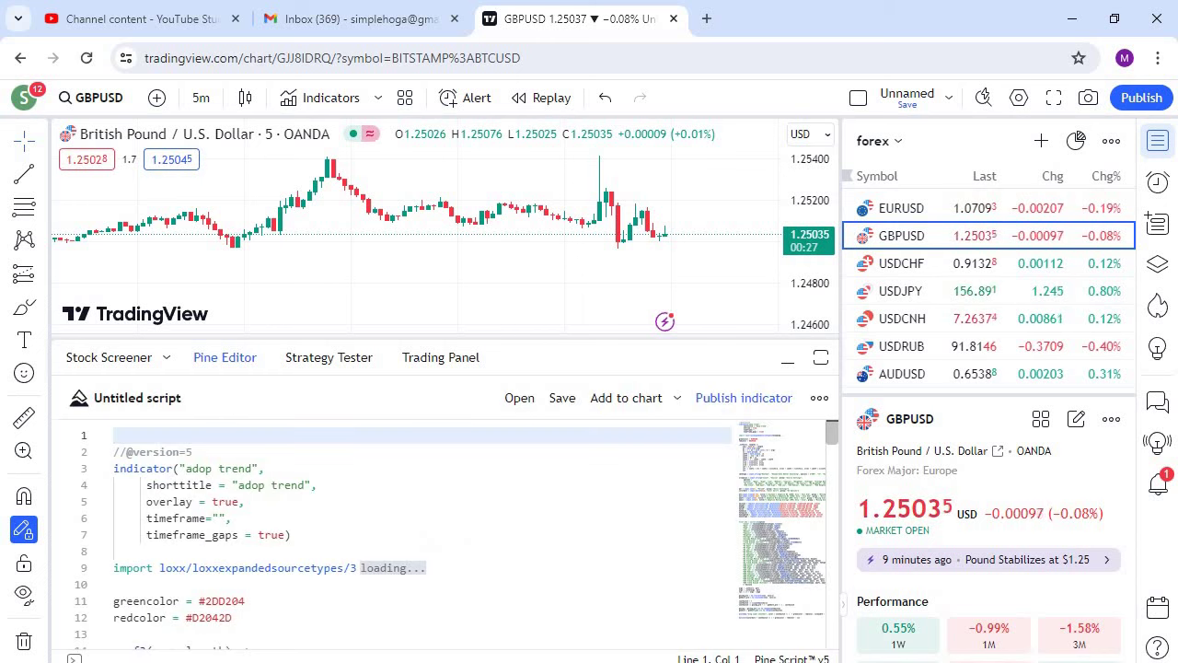
left_click(250, 501)
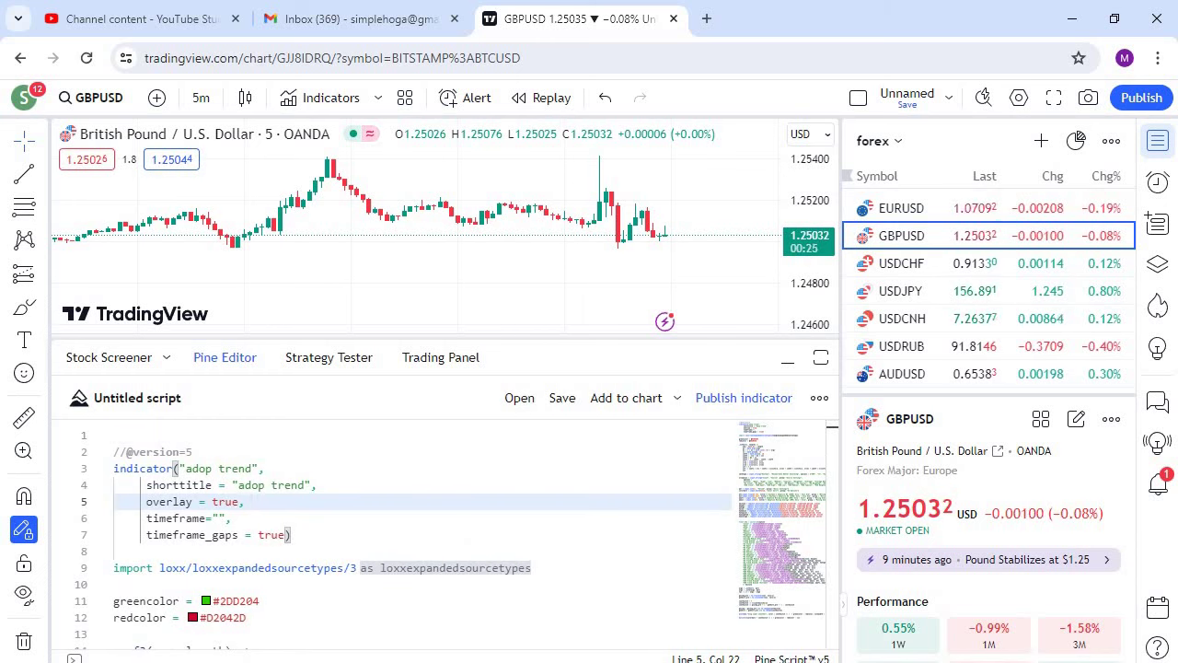
key("ctrl+a")
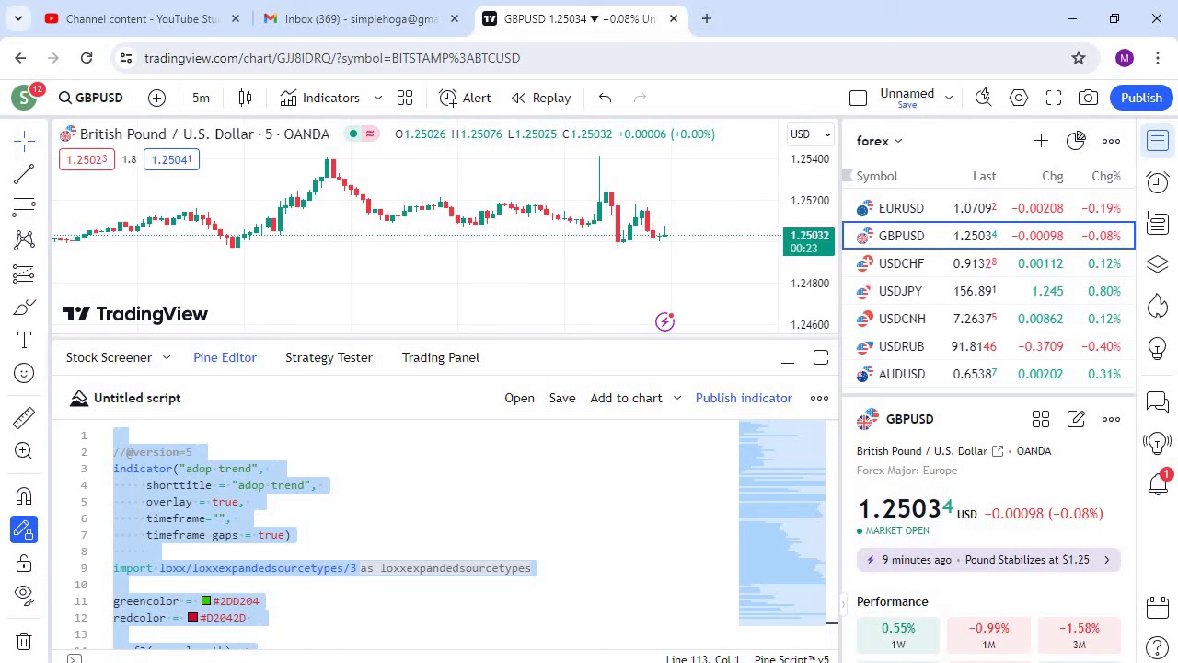
key("ctrl+v")
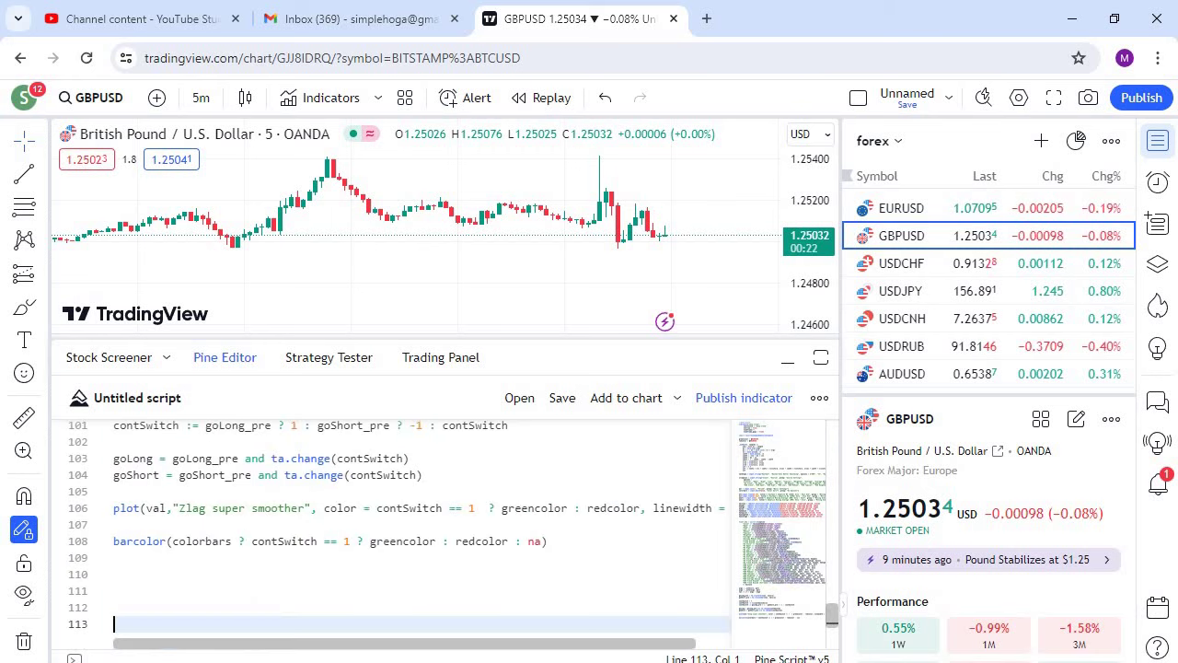
left_click(624, 402)
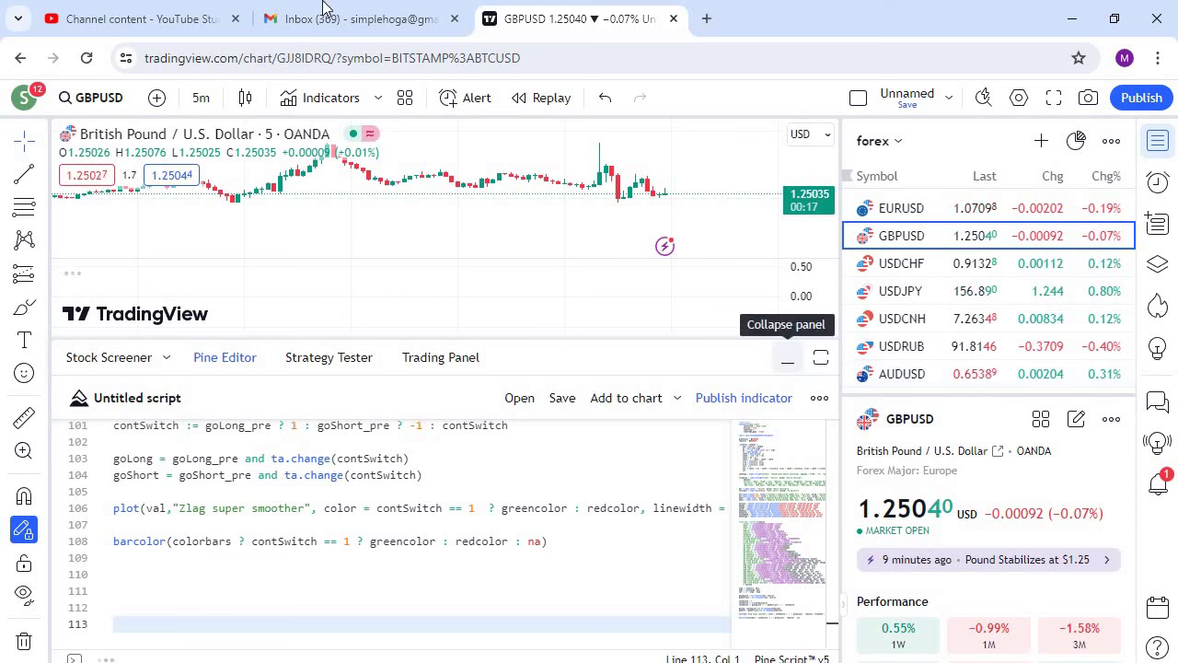
left_click(787, 361)
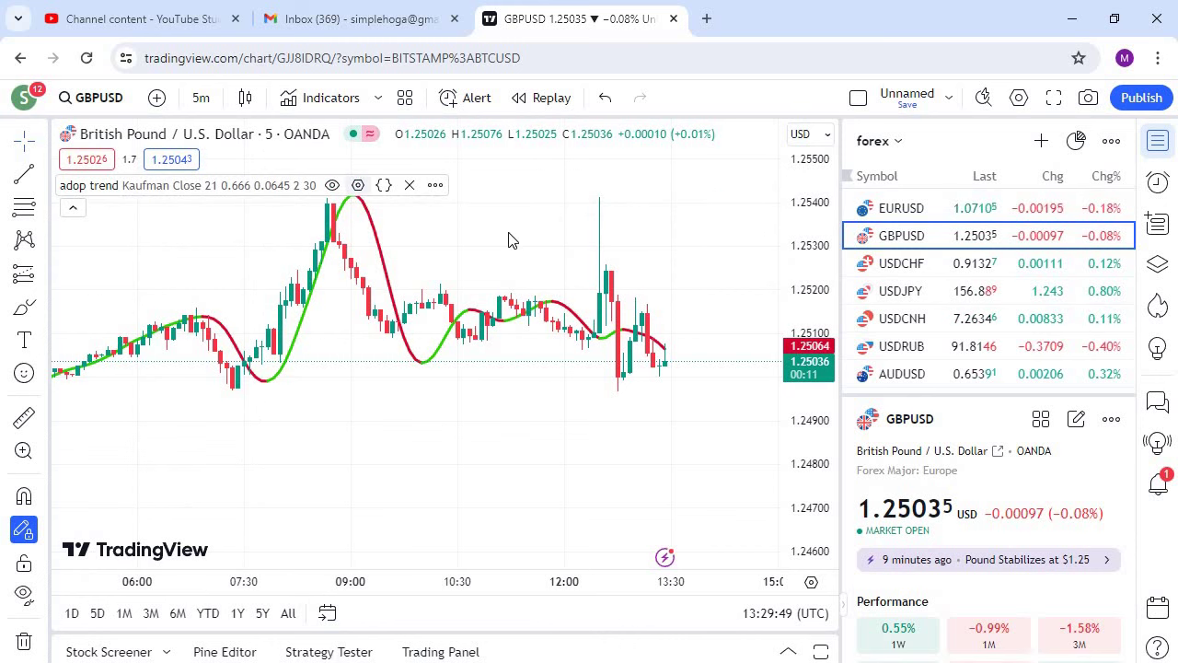
- In the adop trend indicator's inputs, set Heiken-Ashi Better Smoothing to T3 and the Period to 73
left_click(358, 185)
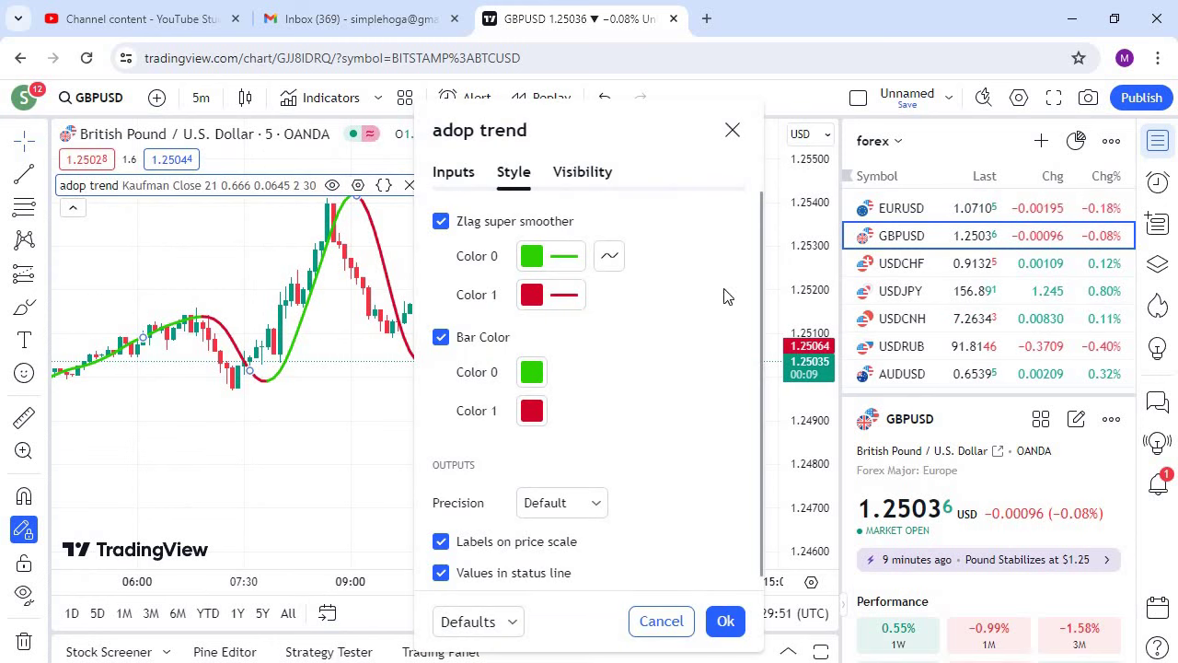
left_click(775, 274)
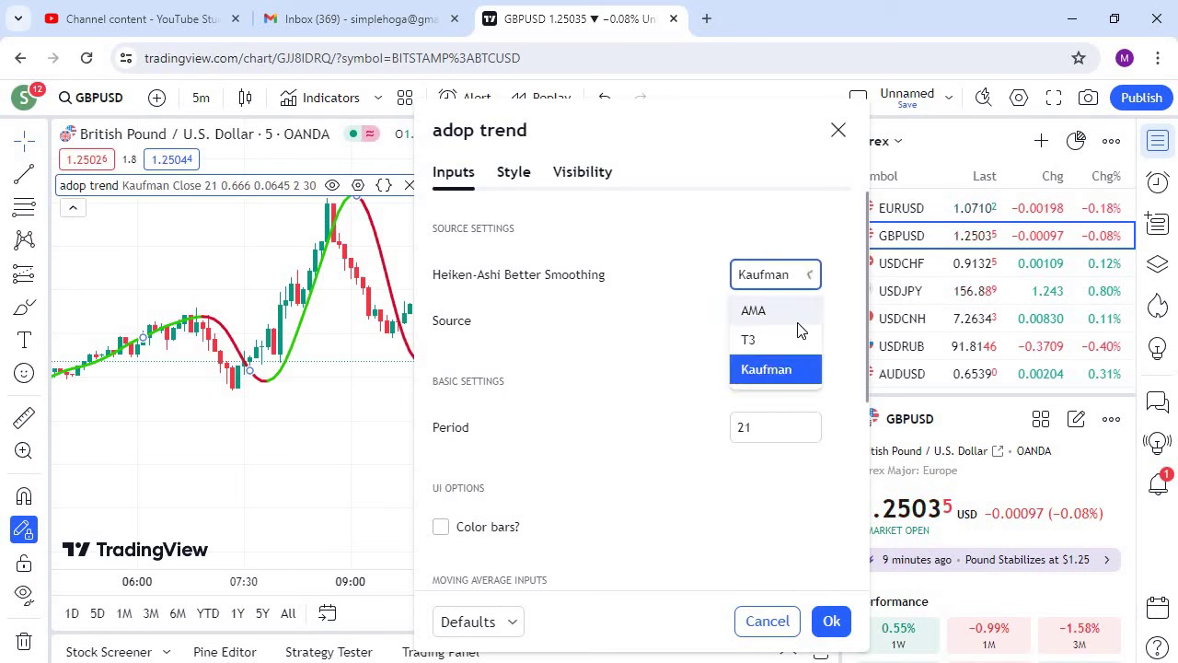
left_click(748, 340)
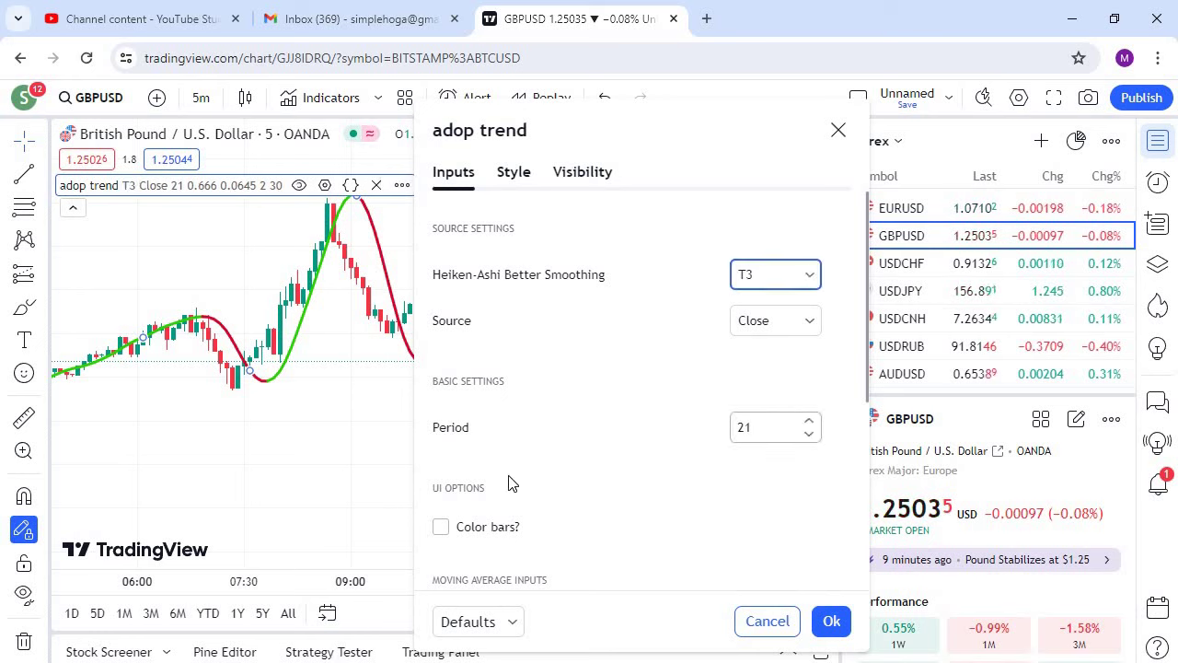
key("Tab")
key("Tab")
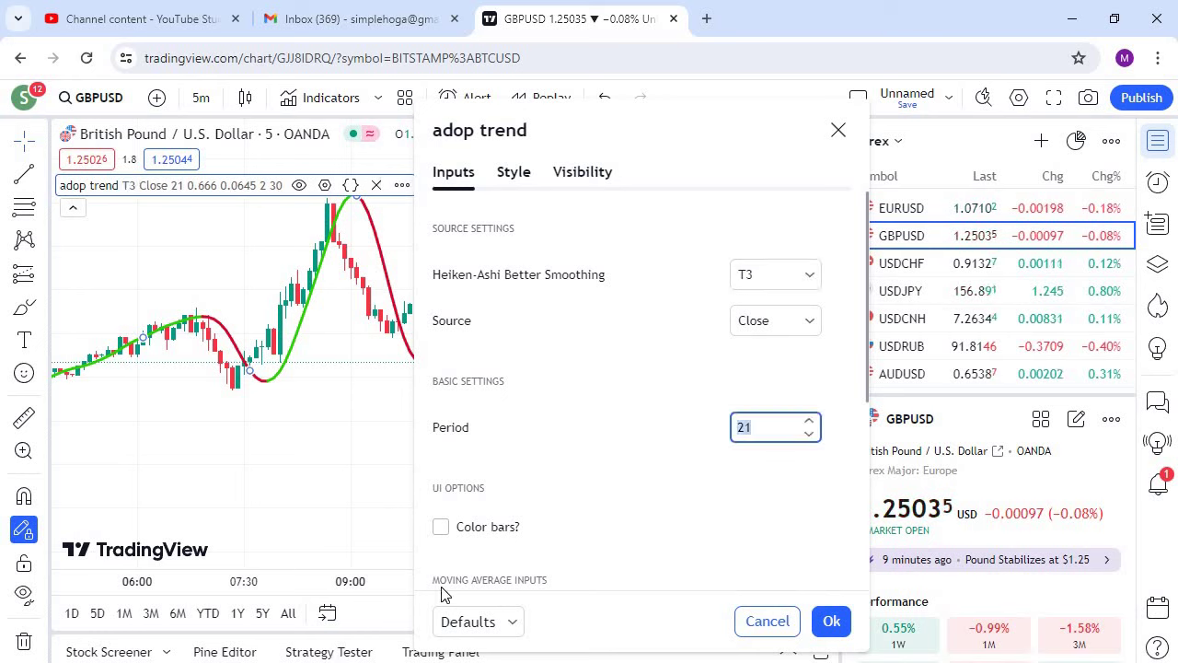
type("73")
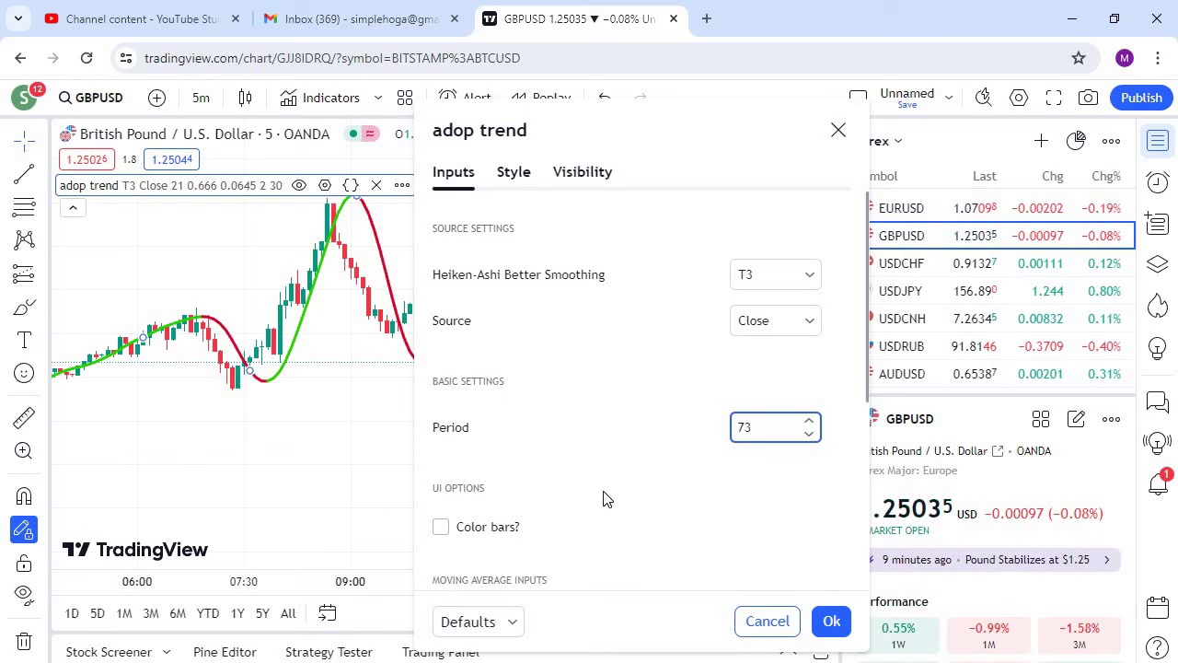
left_click(572, 483)
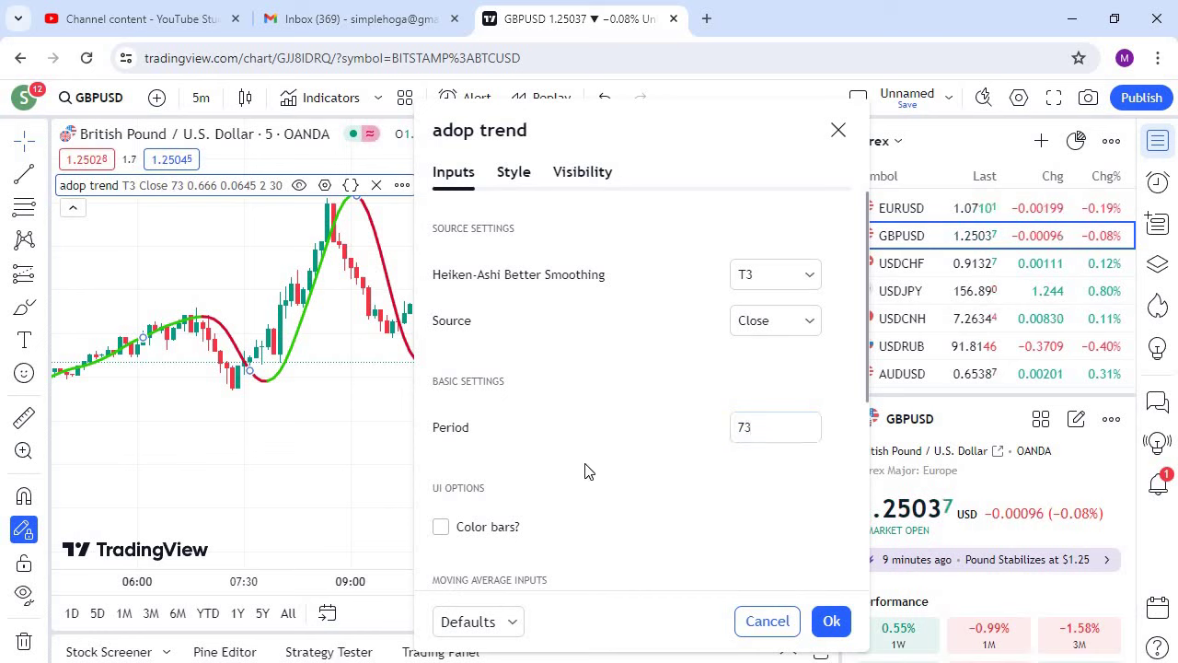
- Set the adop trend indicator's multi-timeframe option to 15 minutes and close its settings
scroll(589, 471, "down", 5)
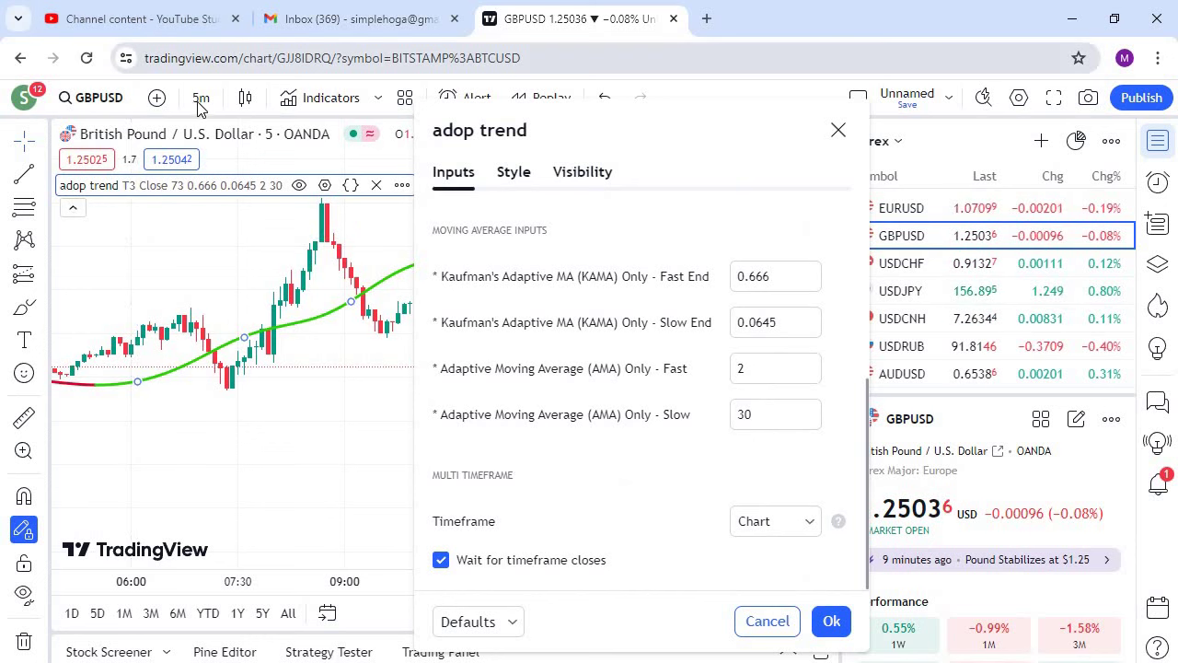
left_click(793, 527)
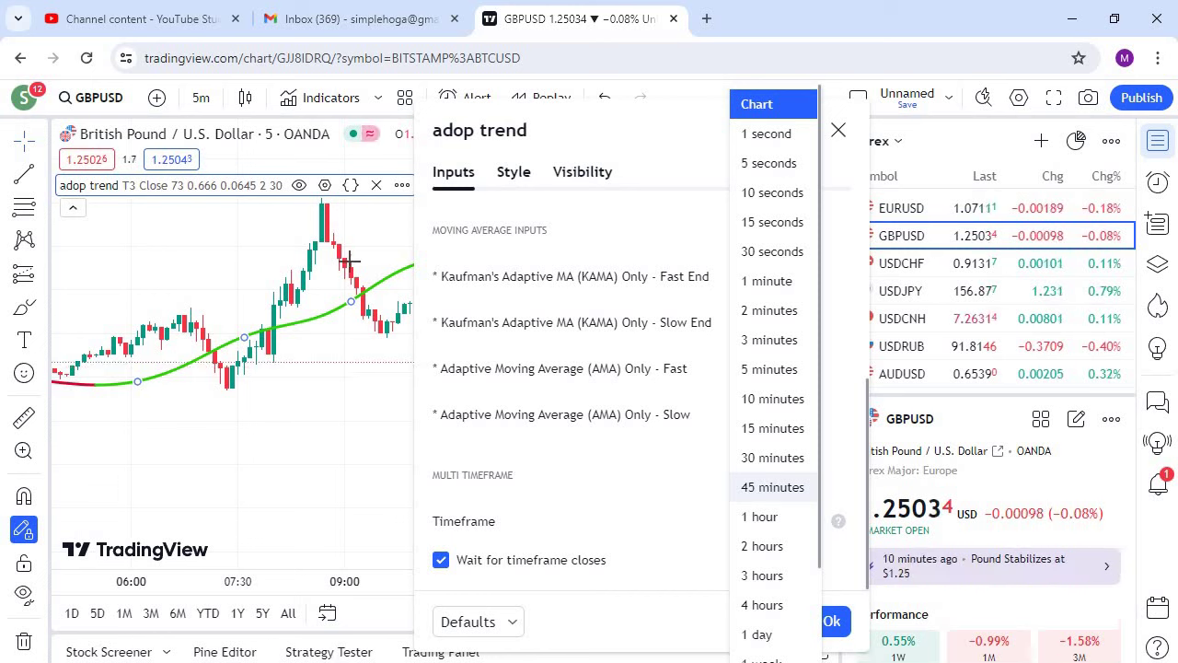
left_click(772, 428)
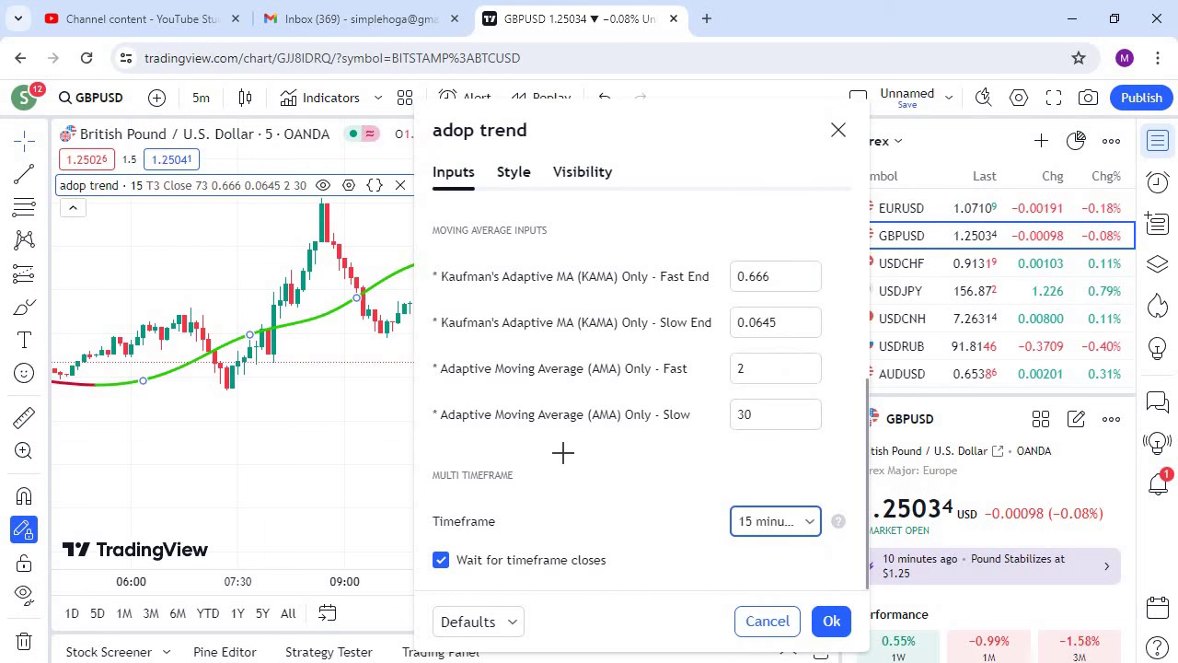
left_click(390, 371)
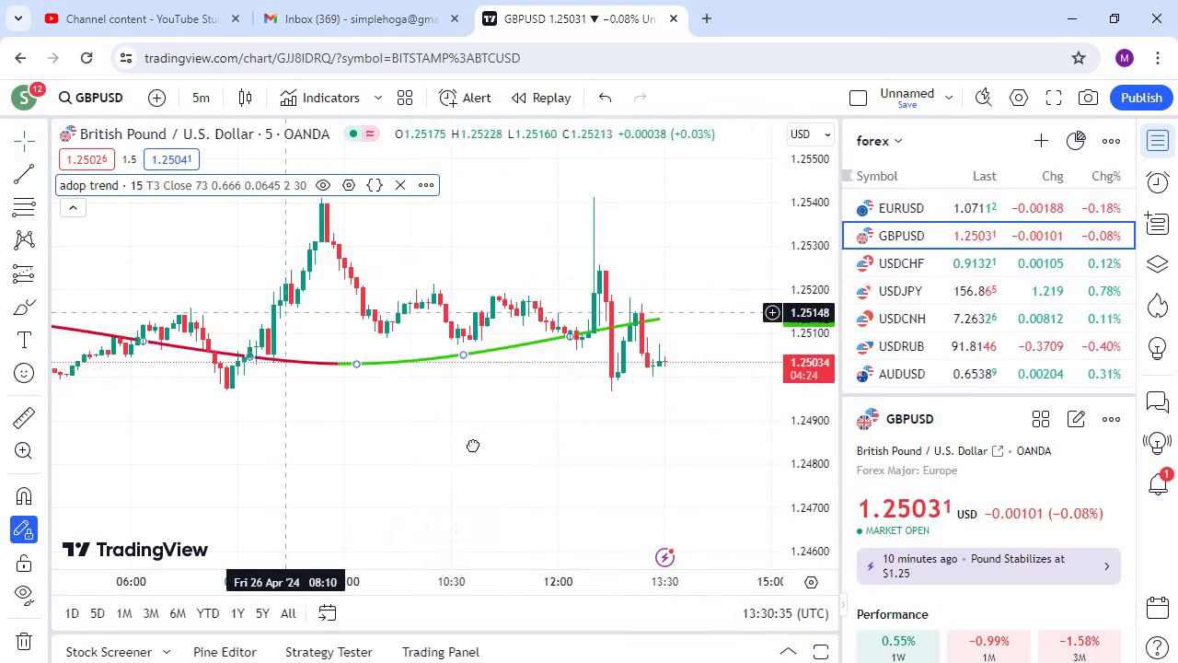
left_click_drag(255, 402, 163, 429)
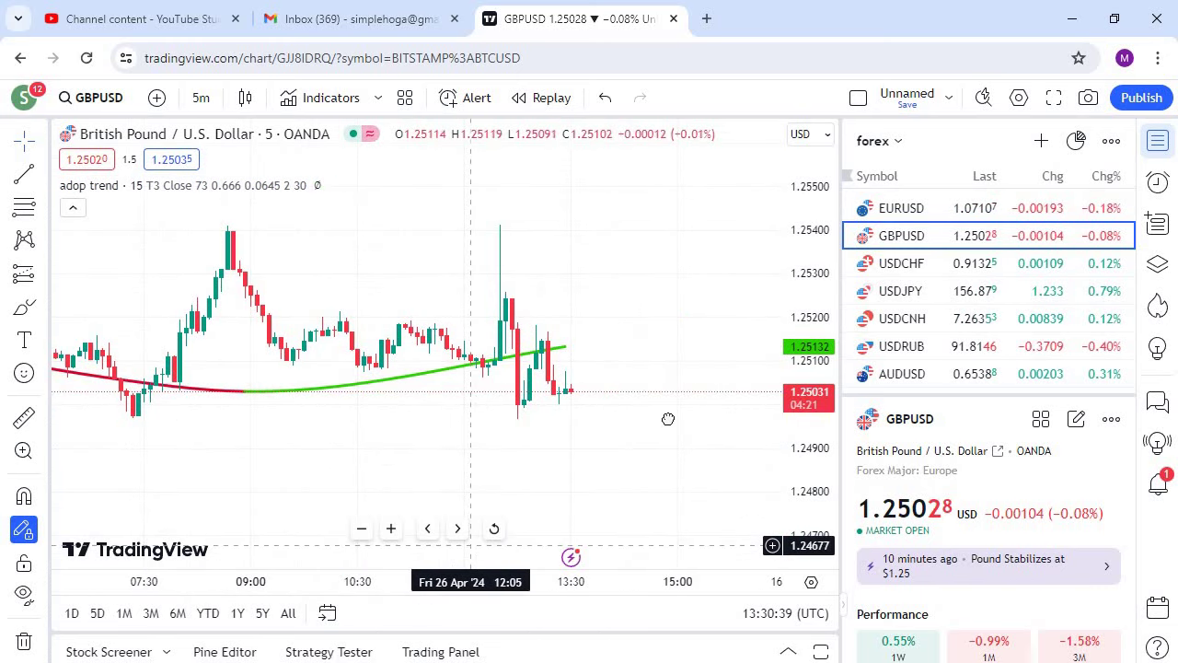
scroll(521, 419, "left", 10)
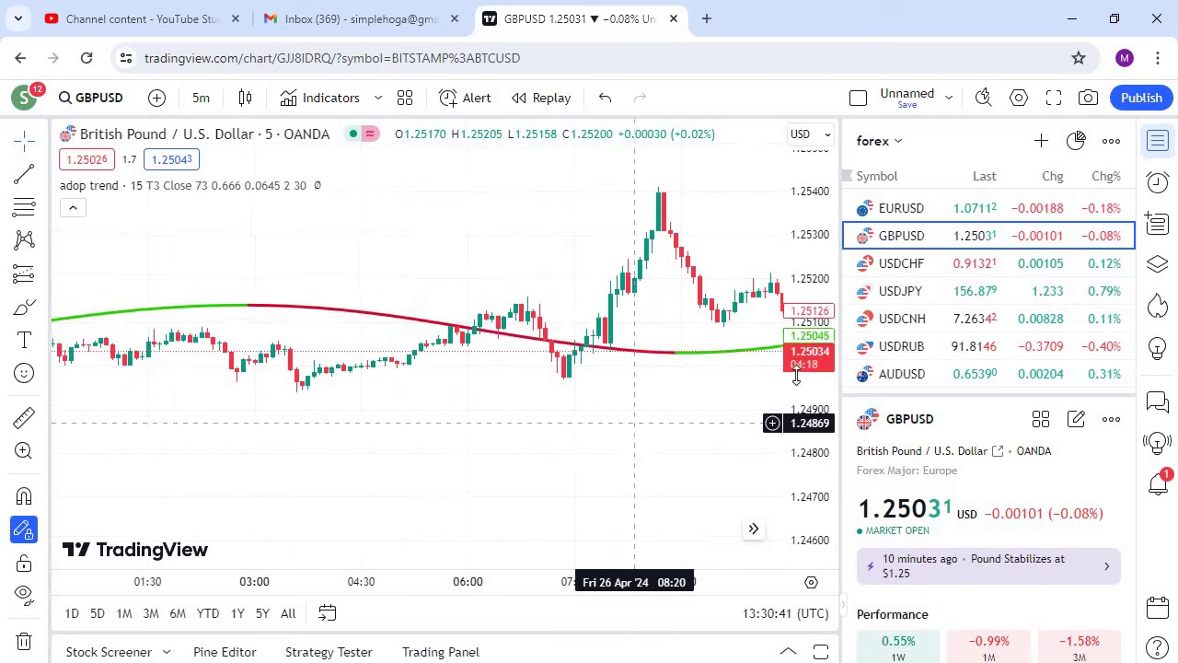
- Close the "adop trends" file, open "simplehoga TMA" from the scripts folder and select all its code for copying
left_click(1068, 21)
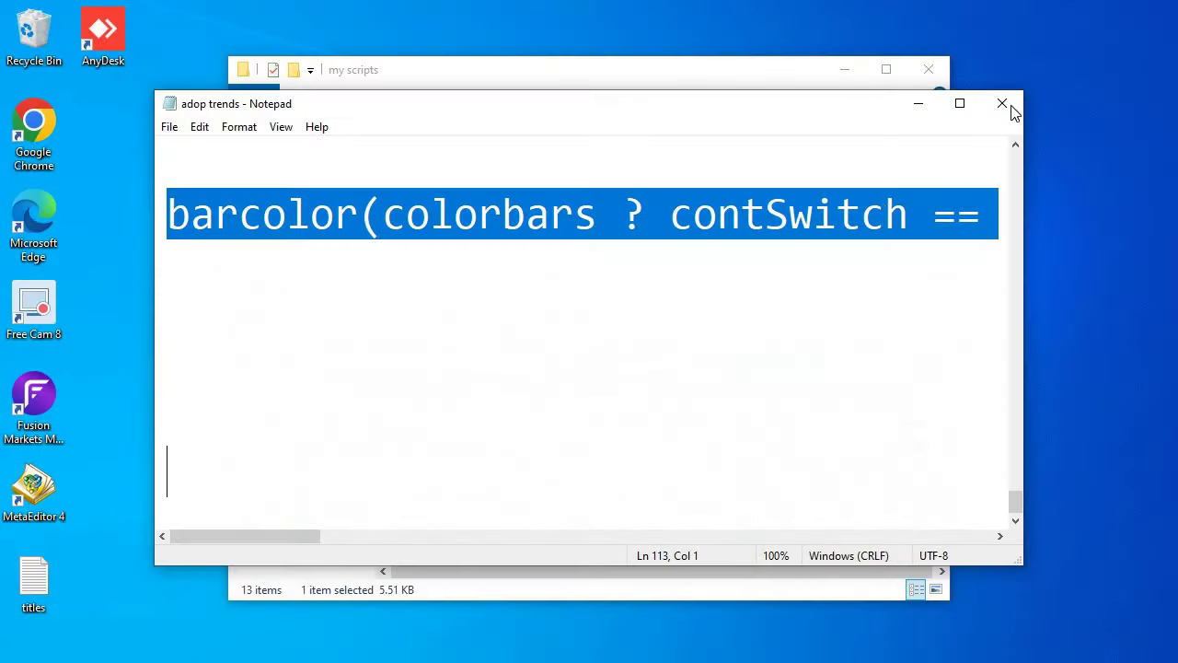
key("alt+F4")
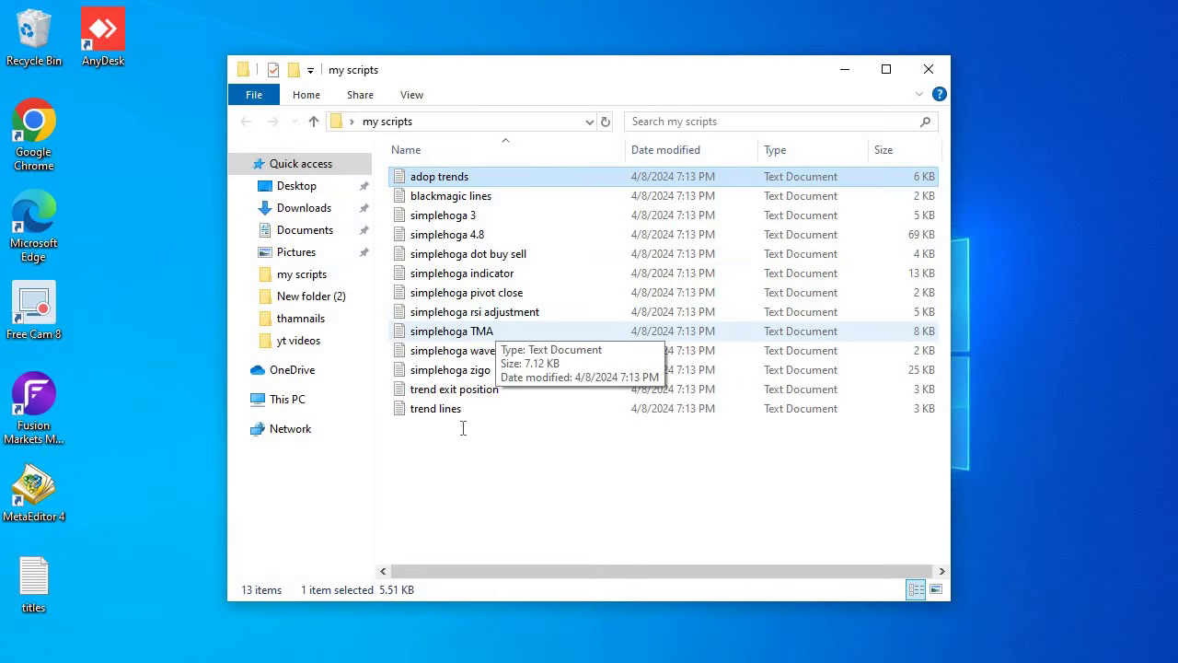
double_click(452, 330)
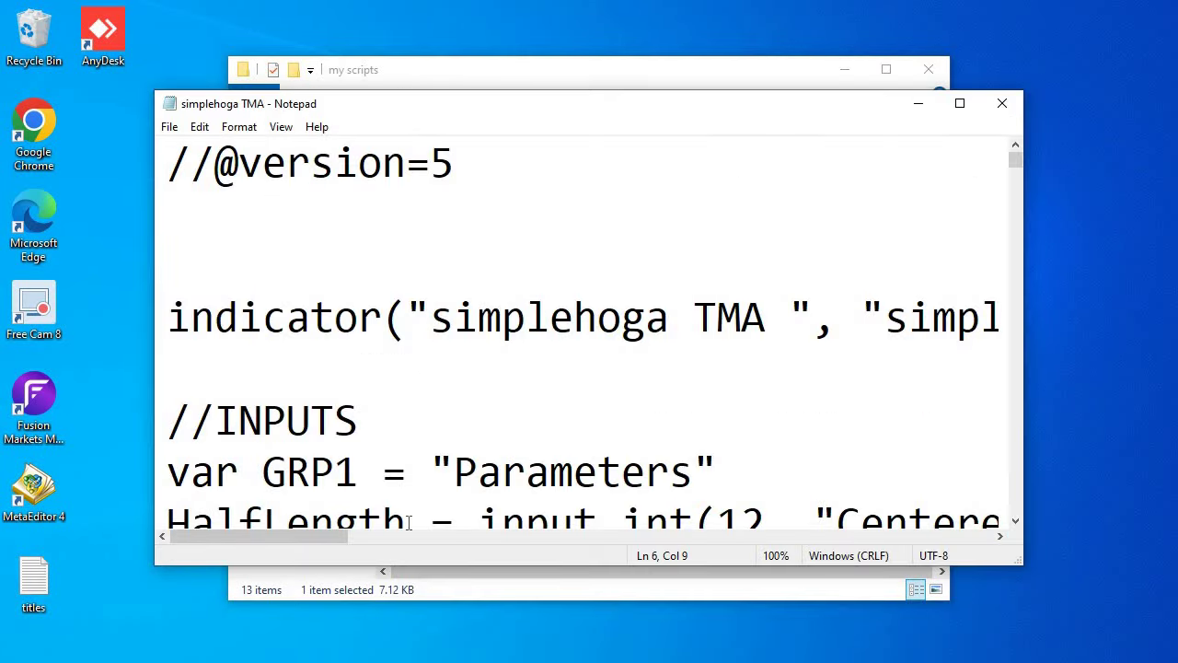
key("ctrl+a")
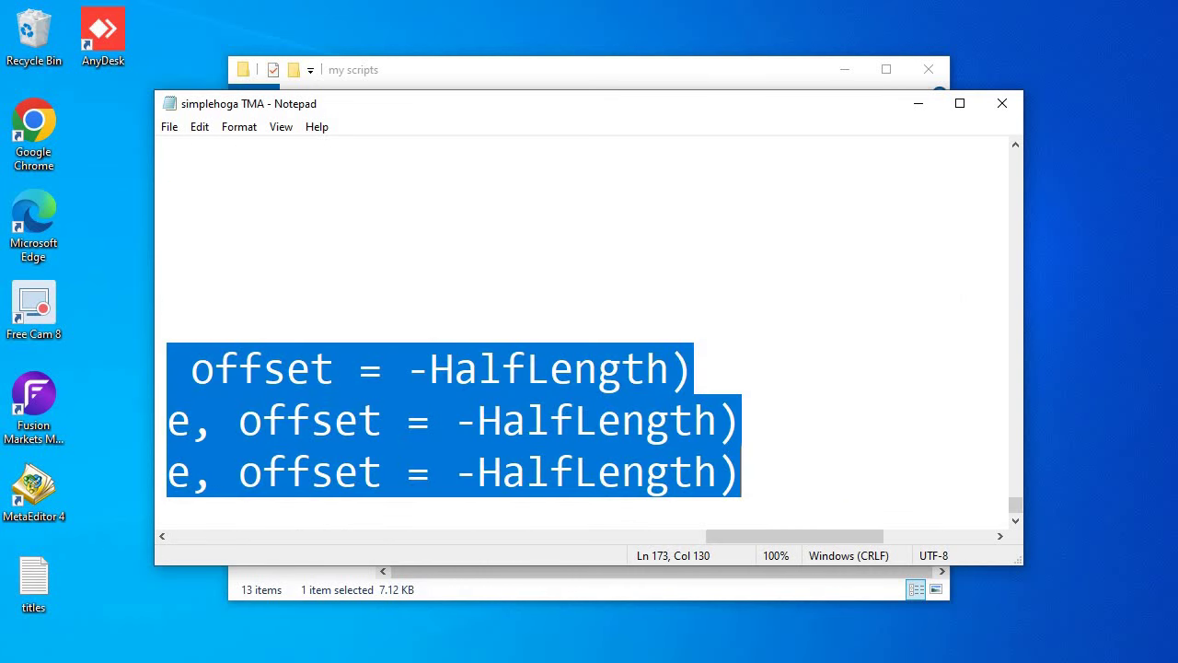
- Replace the Pine Editor code in TradingView with the copied simplehoga TMA script
key("alt+Tab")
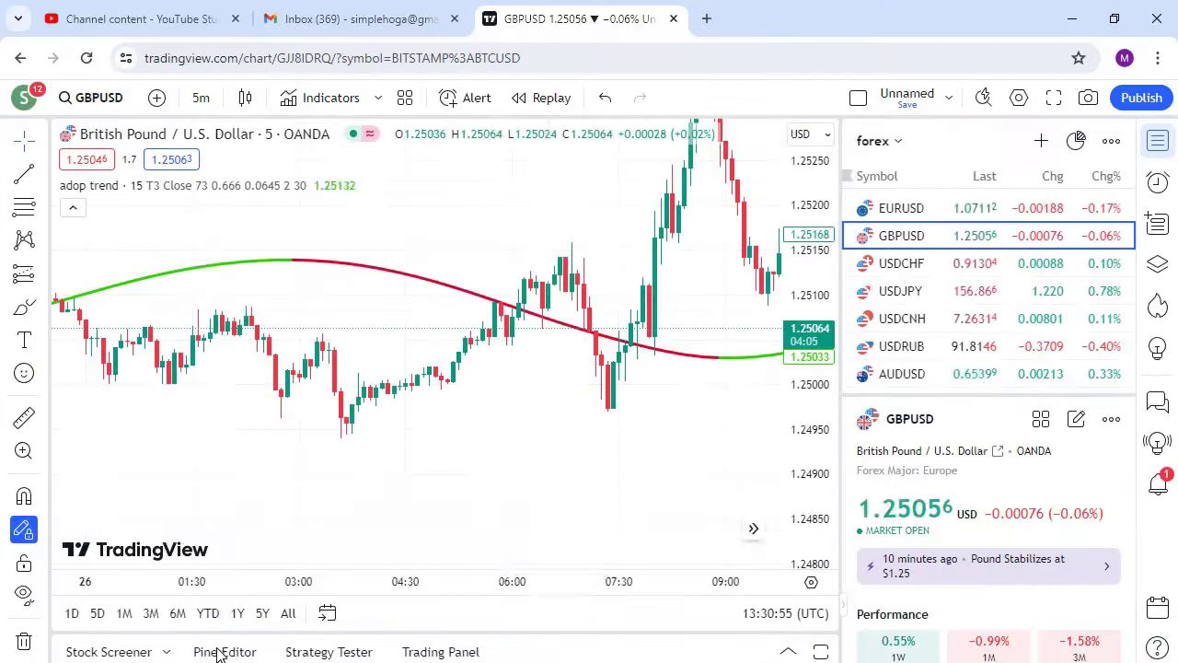
left_click(224, 651)
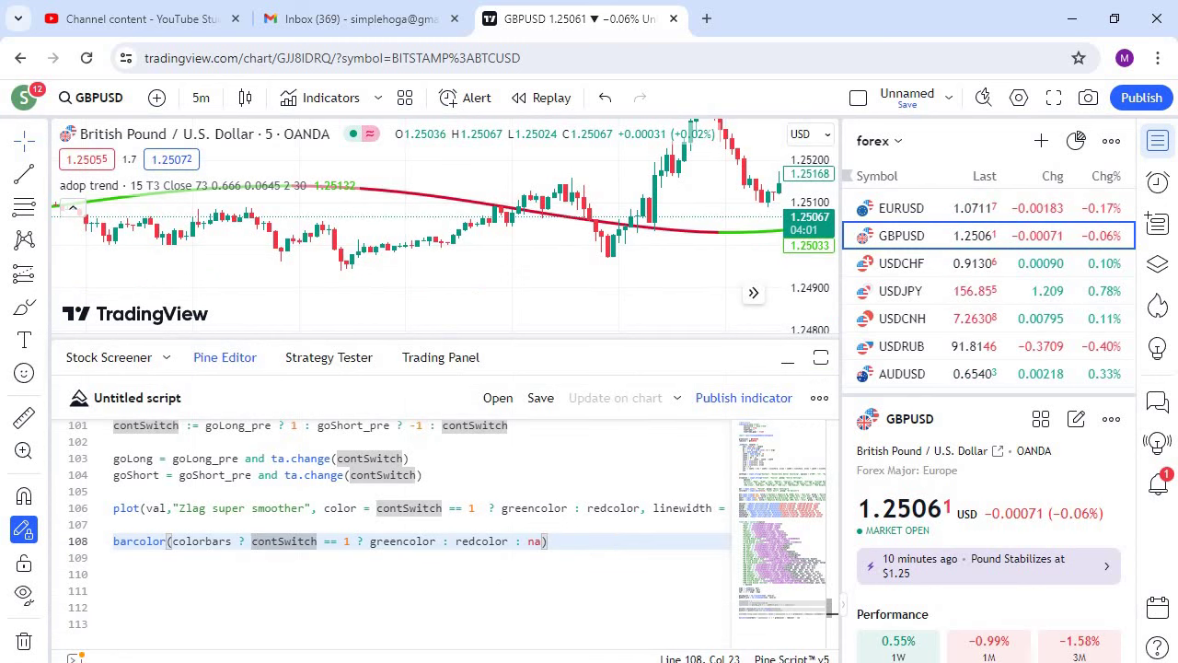
key("ctrl+a")
key("ctrl+v")
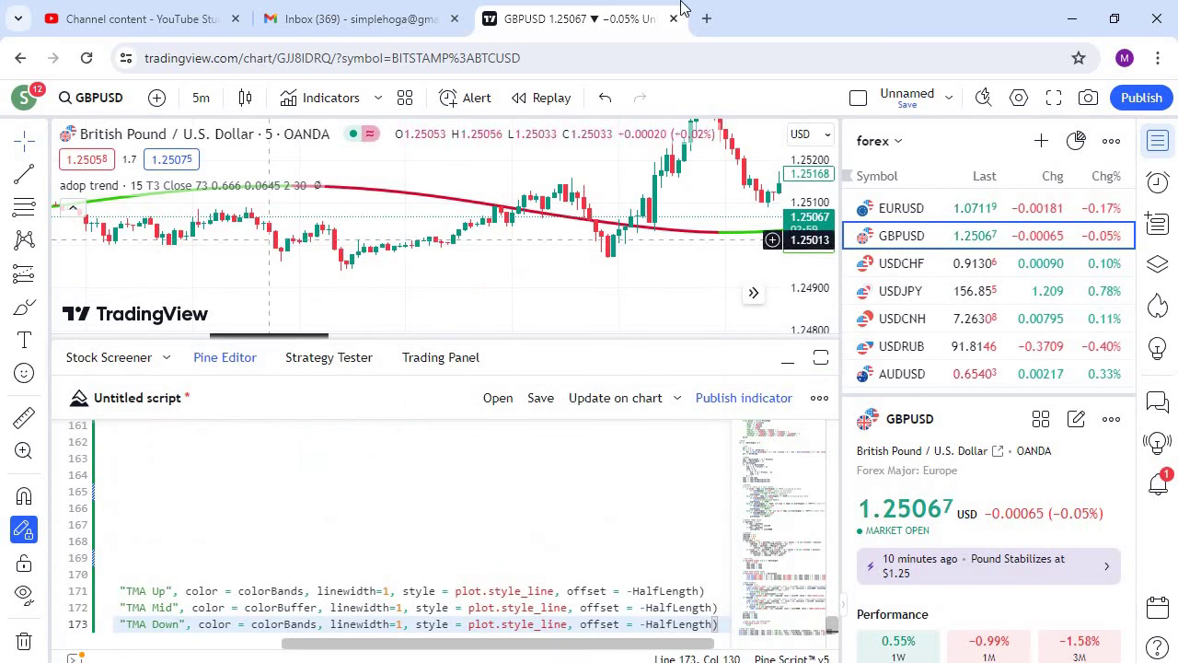
- Add the simplehoga TMA script to the chart as an additional indicator and minimize the Pine Editor
left_click(677, 397)
left_click(724, 447)
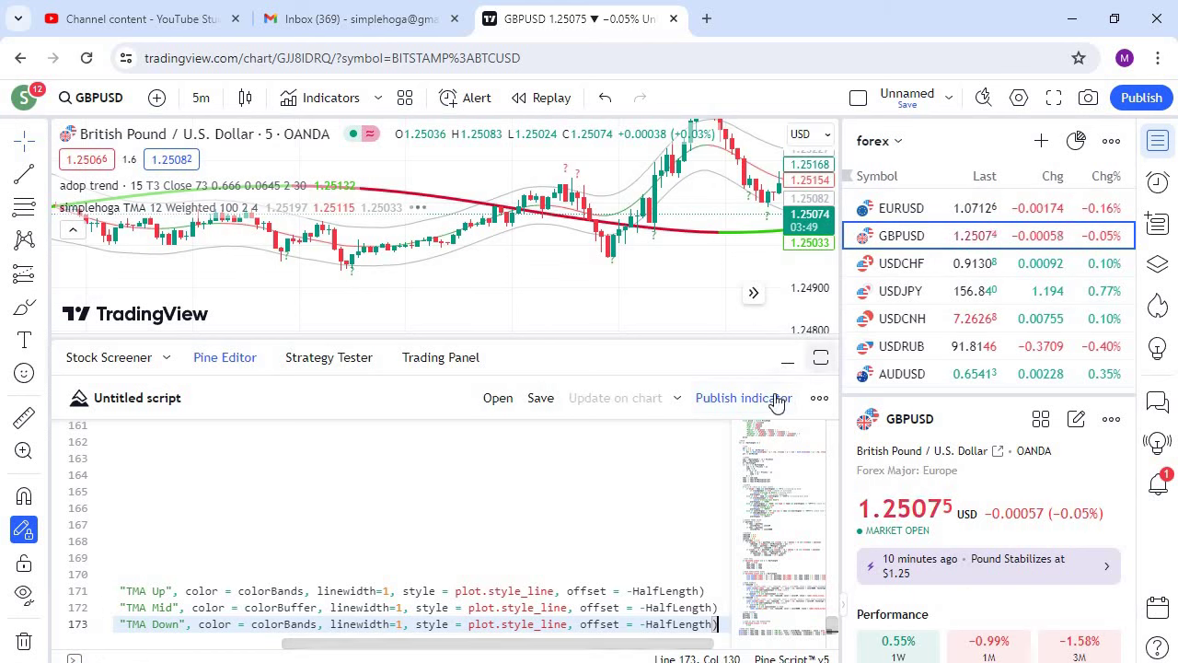
left_click(787, 359)
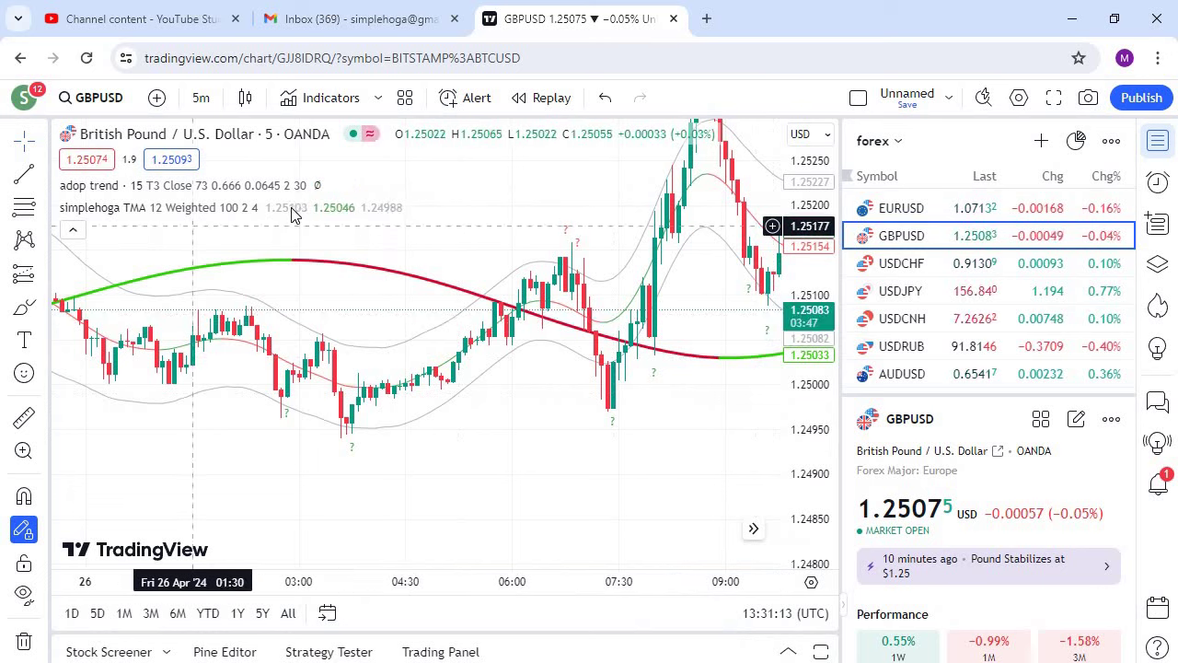
- In the simplehoga TMA indicator's inputs, set the Centered TMA half period to 48 and apply it
mouse_move(276, 208)
double_click(625, 281)
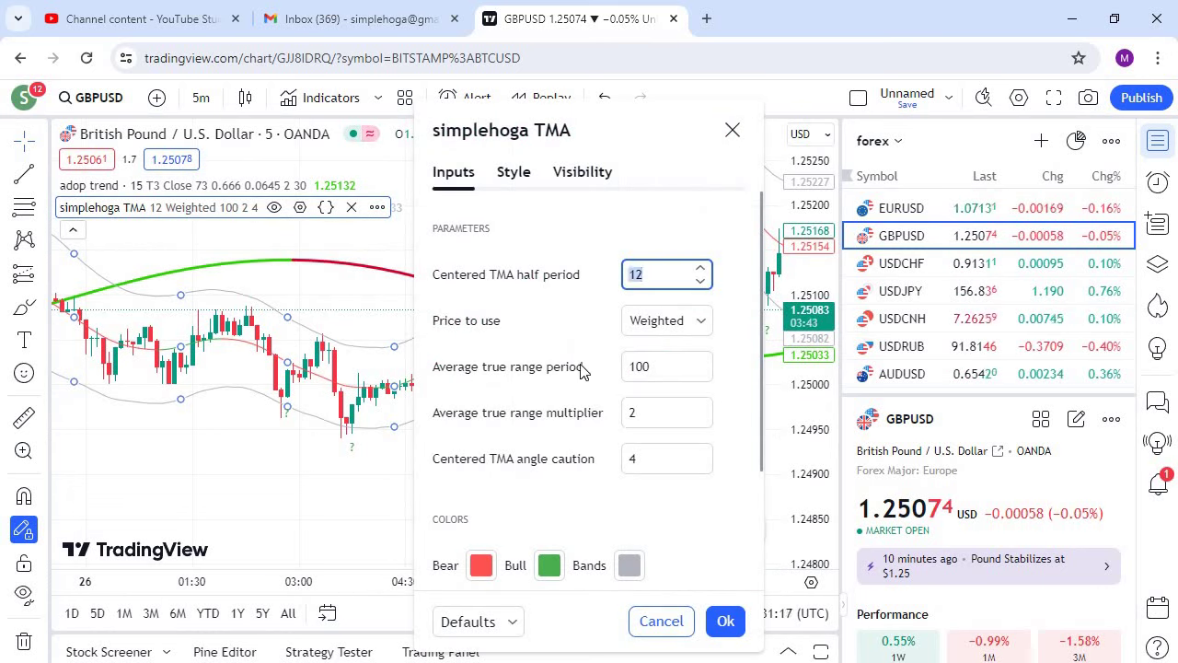
type("48")
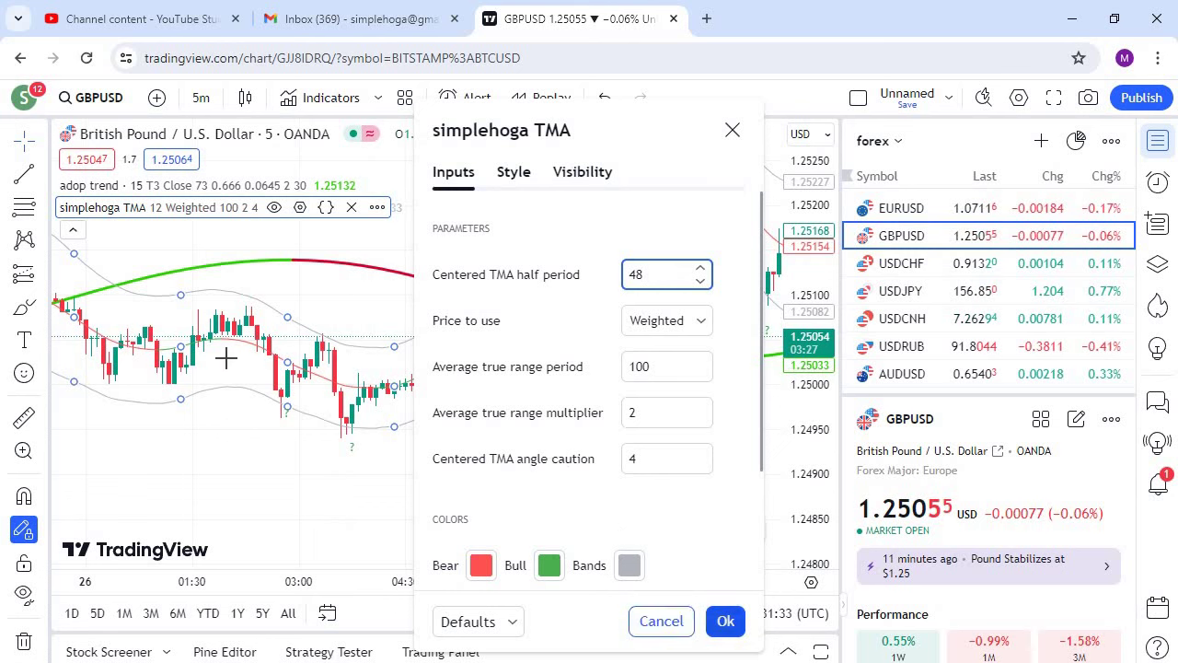
left_click(725, 620)
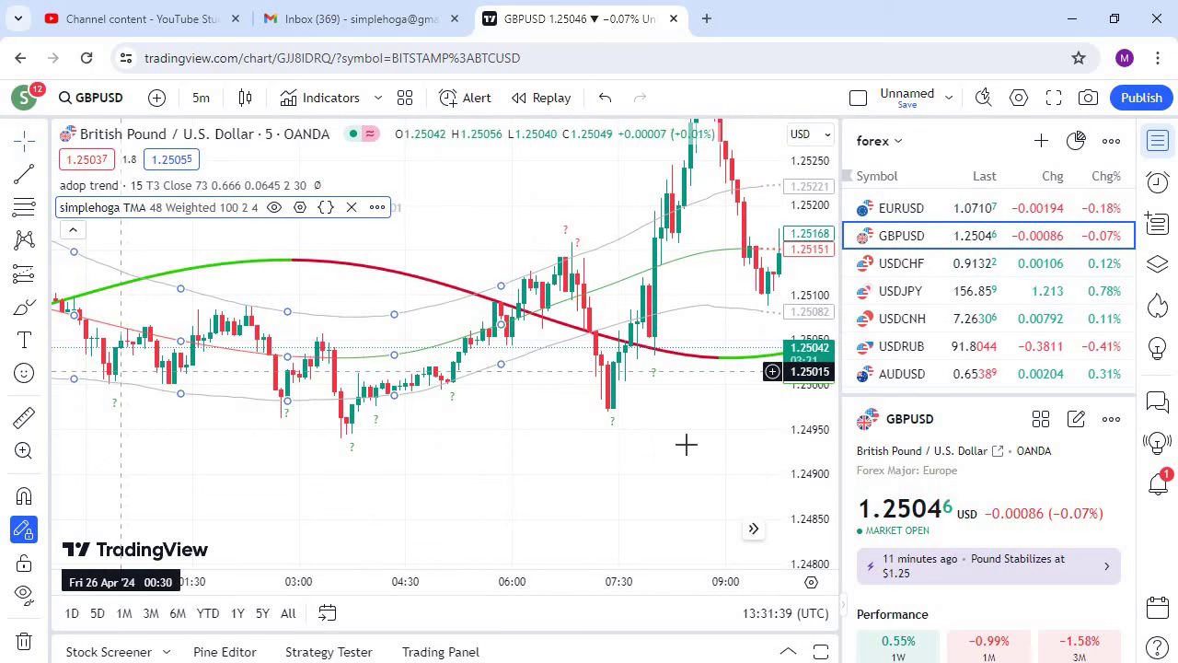
- Examine the GBPUSD signals on 25 and 26 April against the TMA bands and the adop trend line
left_click_drag(686, 444, 334, 438)
scroll(277, 352, "right", 5)
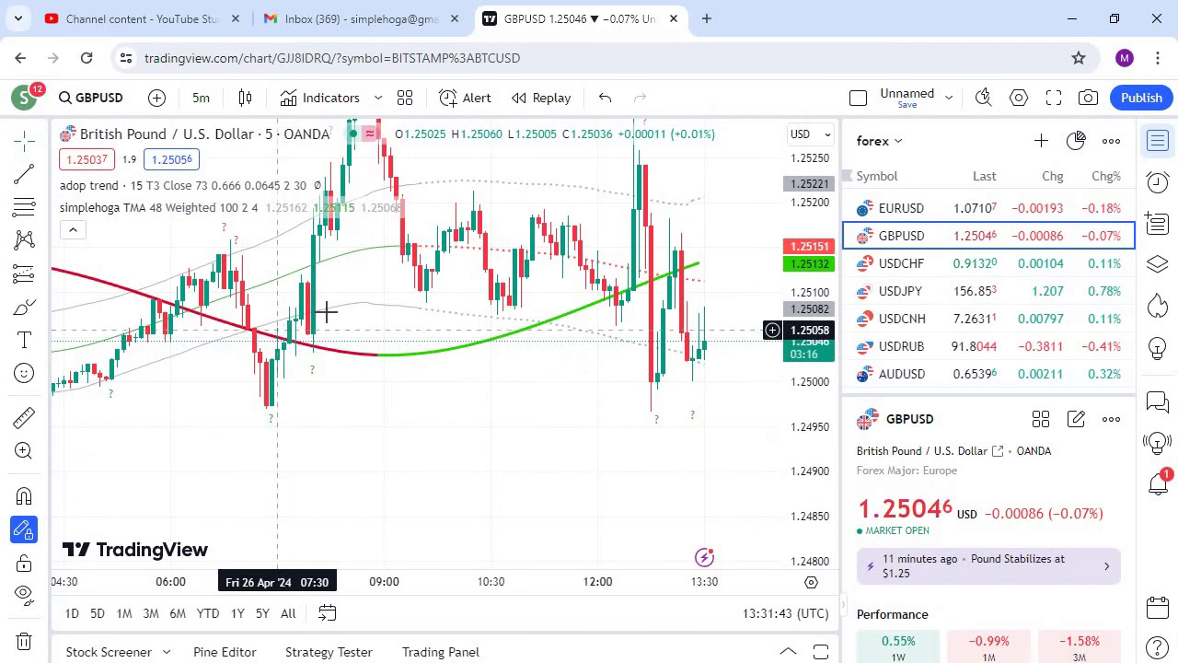
left_click_drag(184, 342, 557, 420)
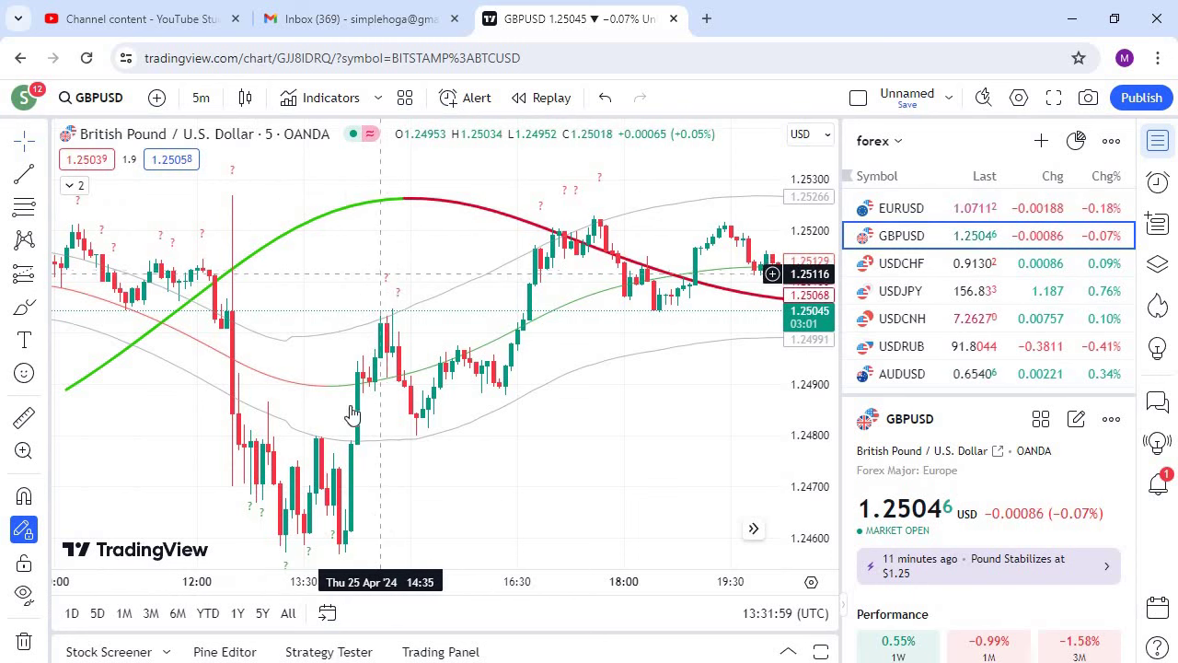
left_click_drag(345, 411, 359, 328)
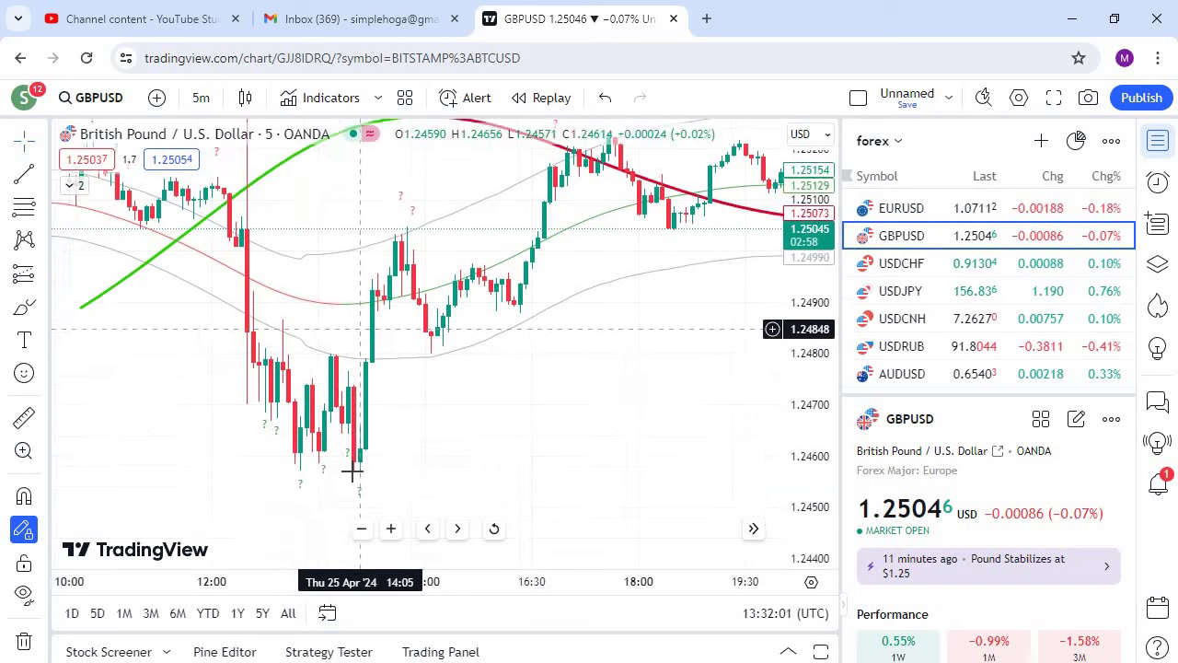
left_click_drag(275, 365, 482, 473)
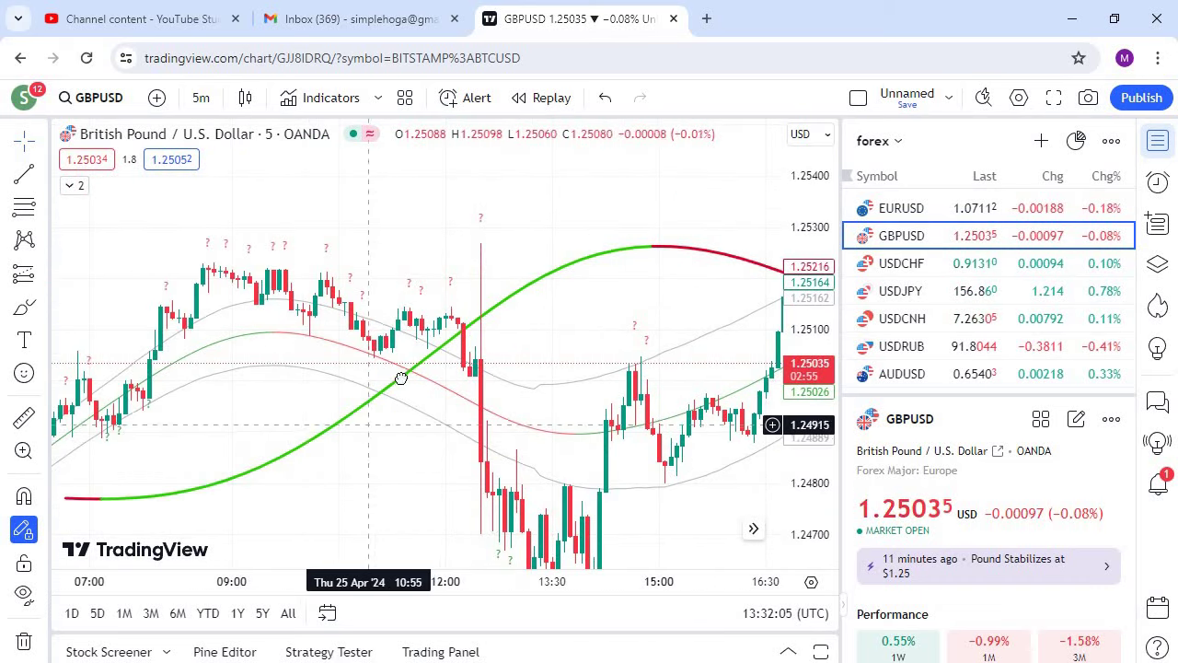
left_click_drag(256, 410, 398, 380)
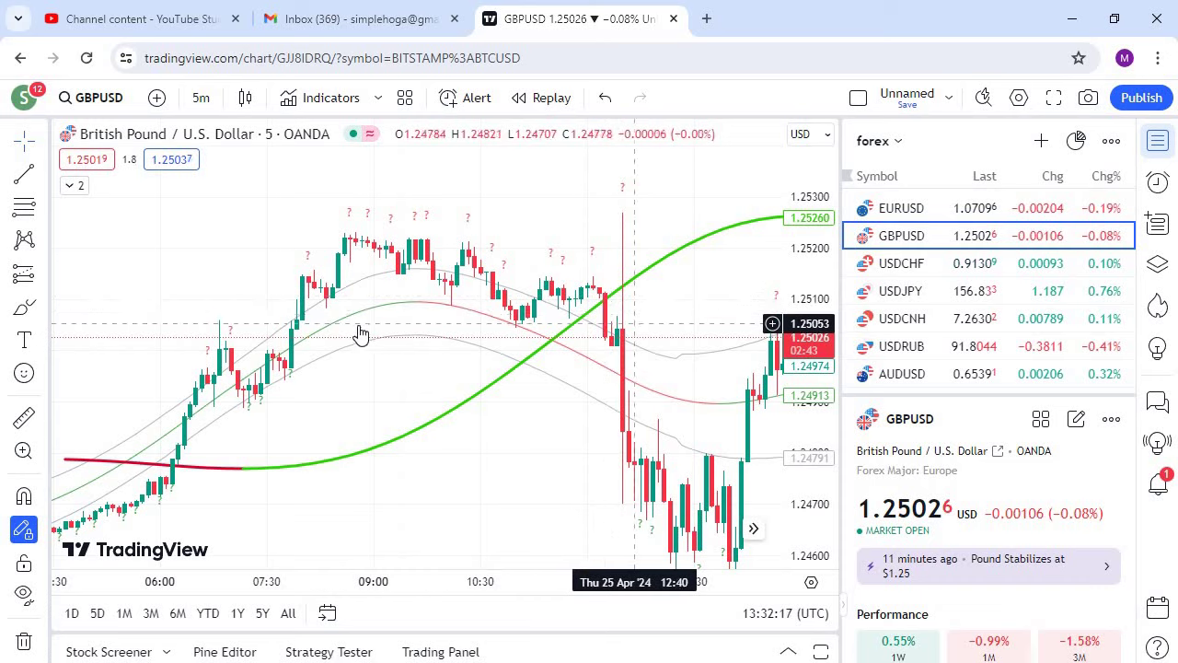
scroll(361, 334, "right", 5)
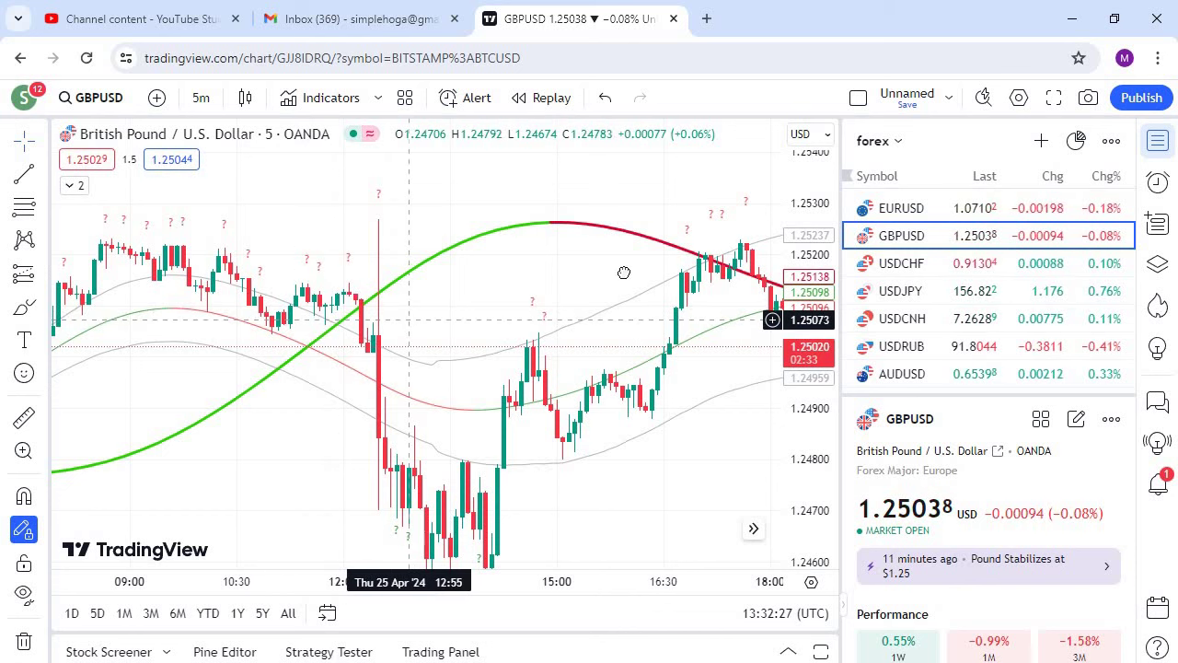
left_click_drag(624, 272, 709, 271)
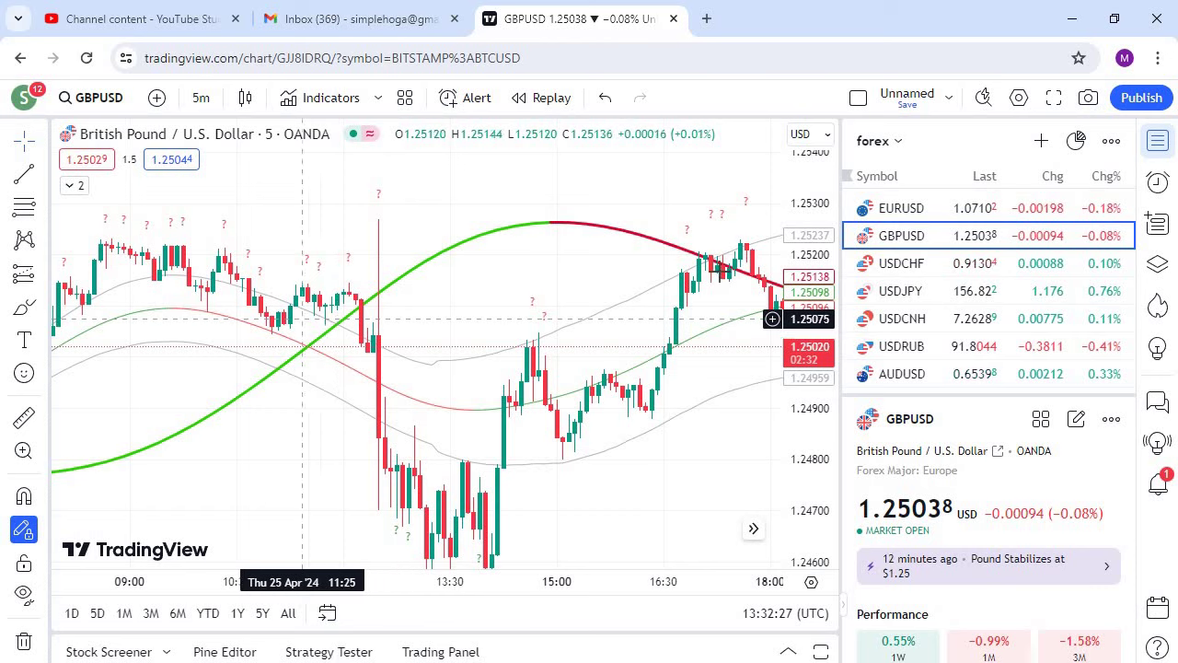
- Switch the chart to USDCHF and examine how the 26 April price action relates to the TMA bands and trend line
left_click(905, 270)
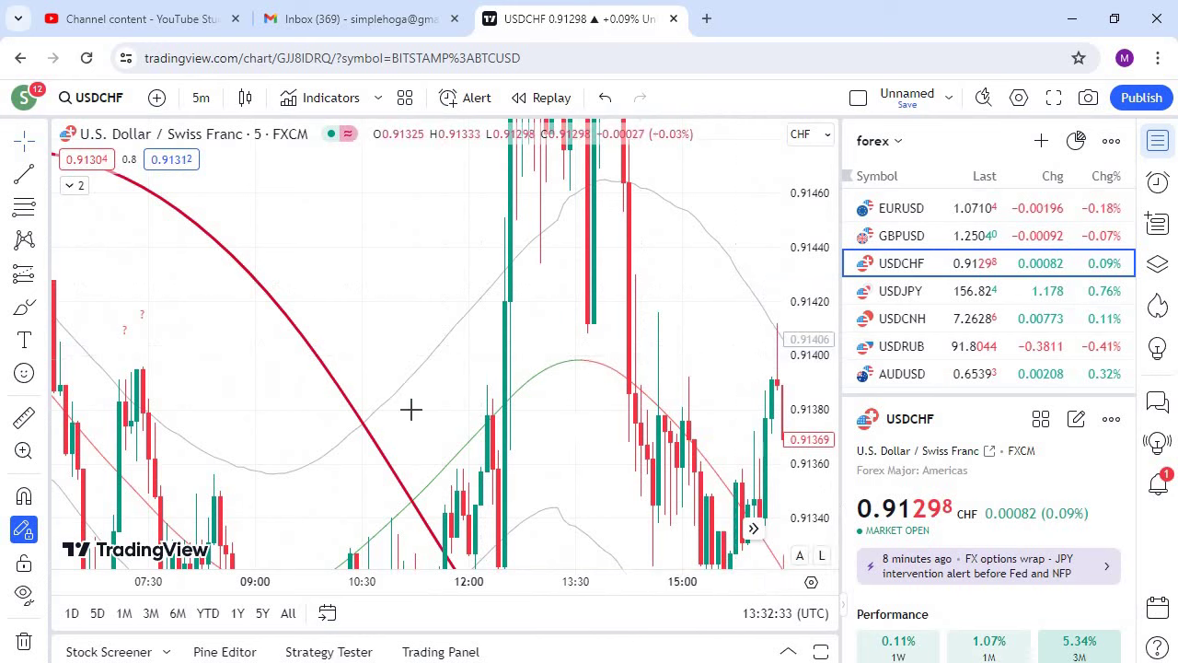
left_click_drag(412, 410, 705, 363)
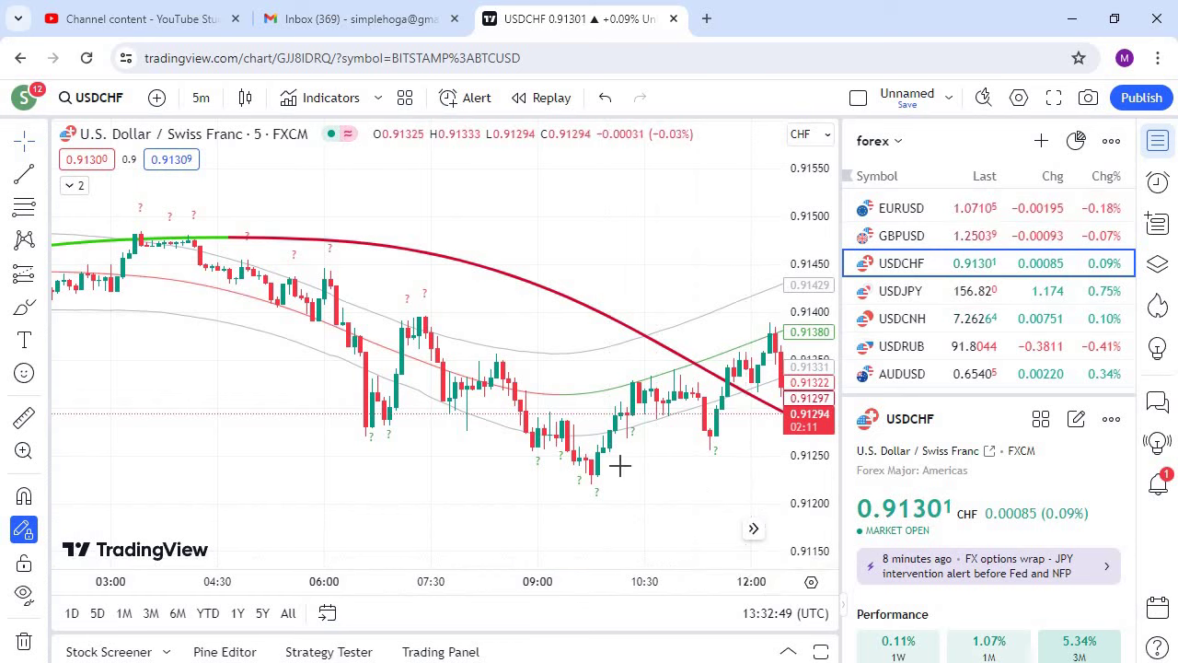
left_click(753, 528)
left_click_drag(602, 449, 450, 383)
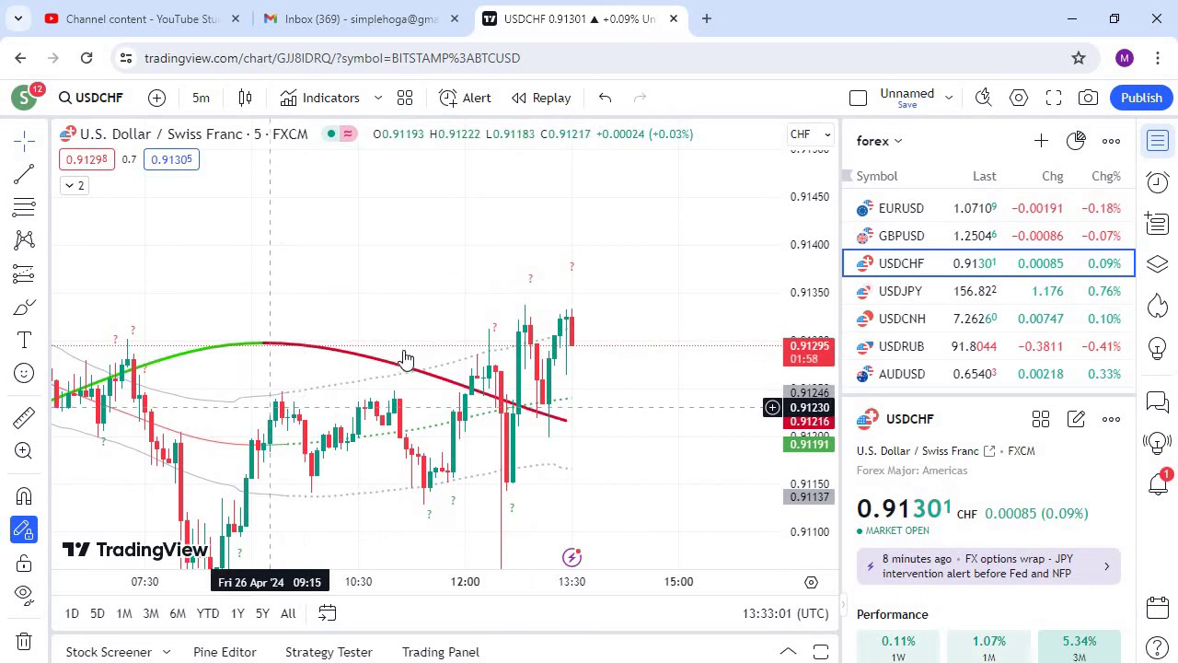
left_click_drag(267, 396, 455, 388)
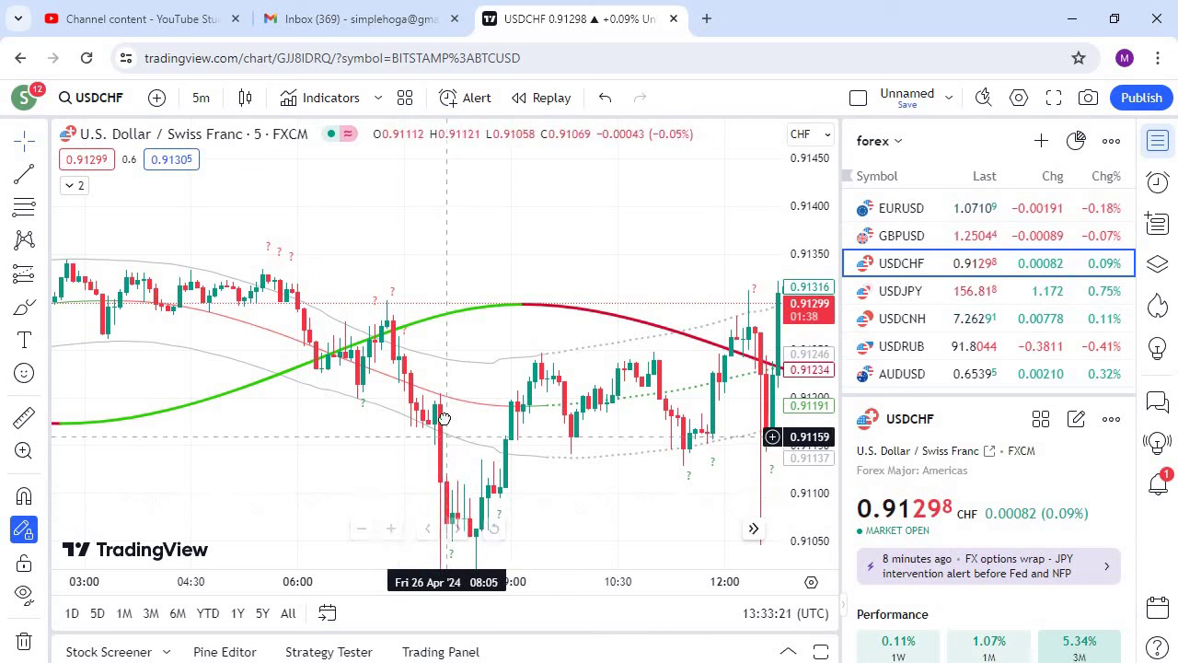
left_click_drag(440, 438, 436, 396)
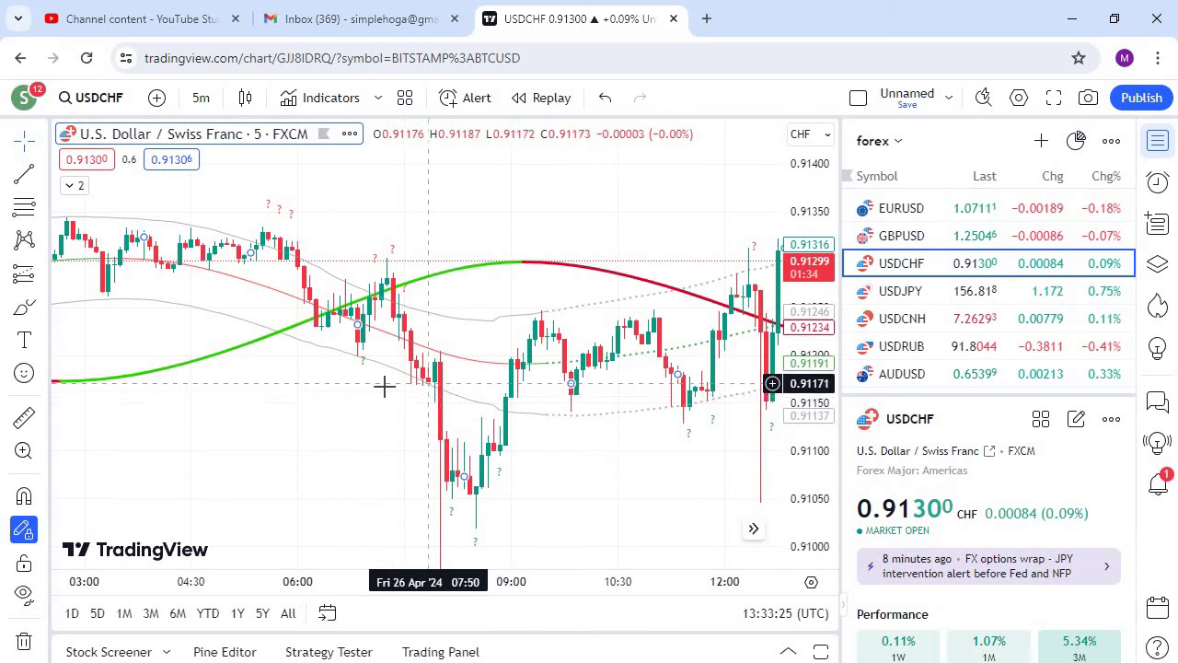
- Go back to 25 April on the USDCHF chart and examine the band signals under the red trend line
left_click_drag(214, 344, 823, 450)
scroll(311, 334, "left", 10)
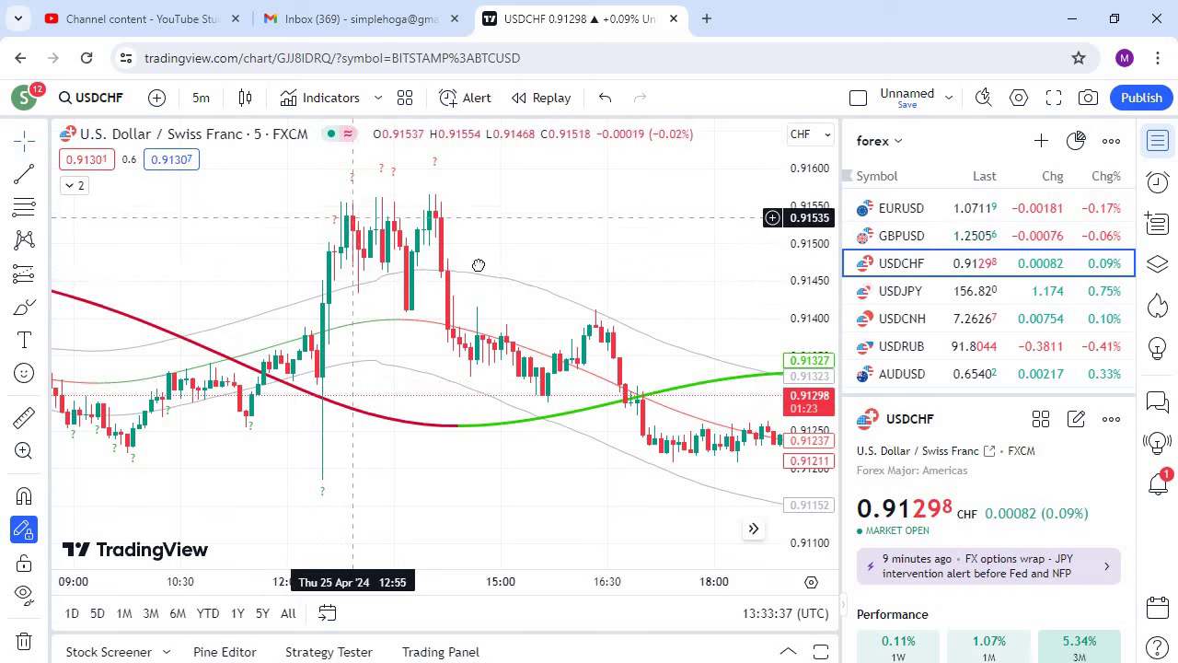
left_click_drag(204, 327, 629, 292)
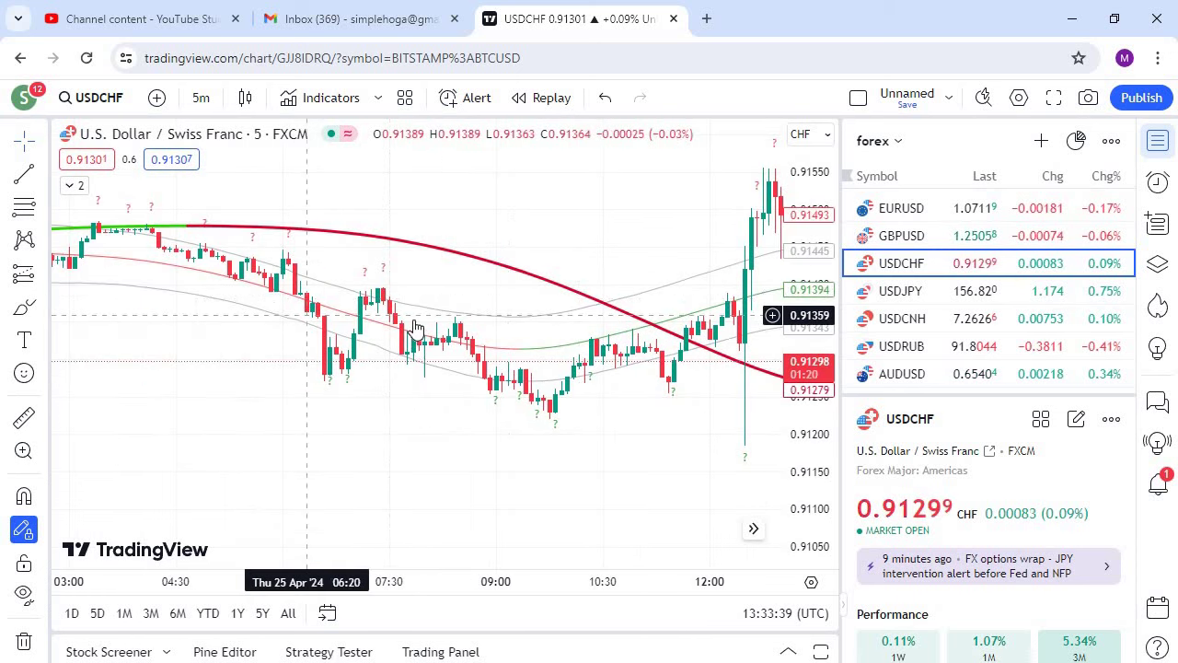
left_click_drag(244, 326, 502, 413)
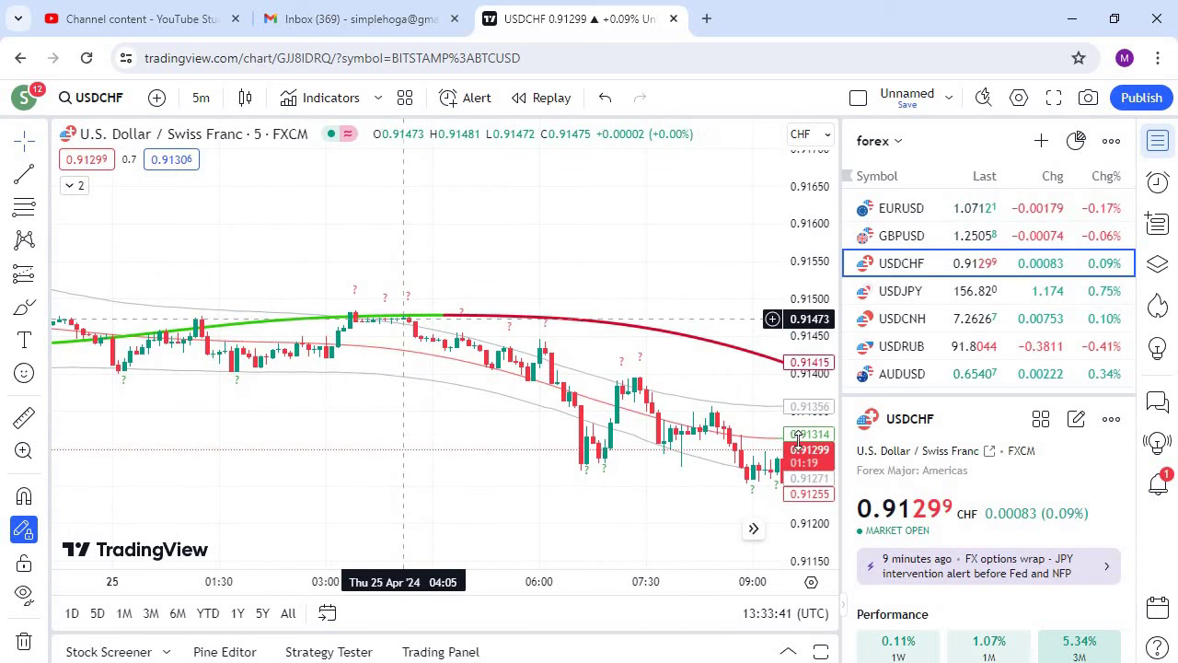
left_click_drag(799, 439, 768, 227)
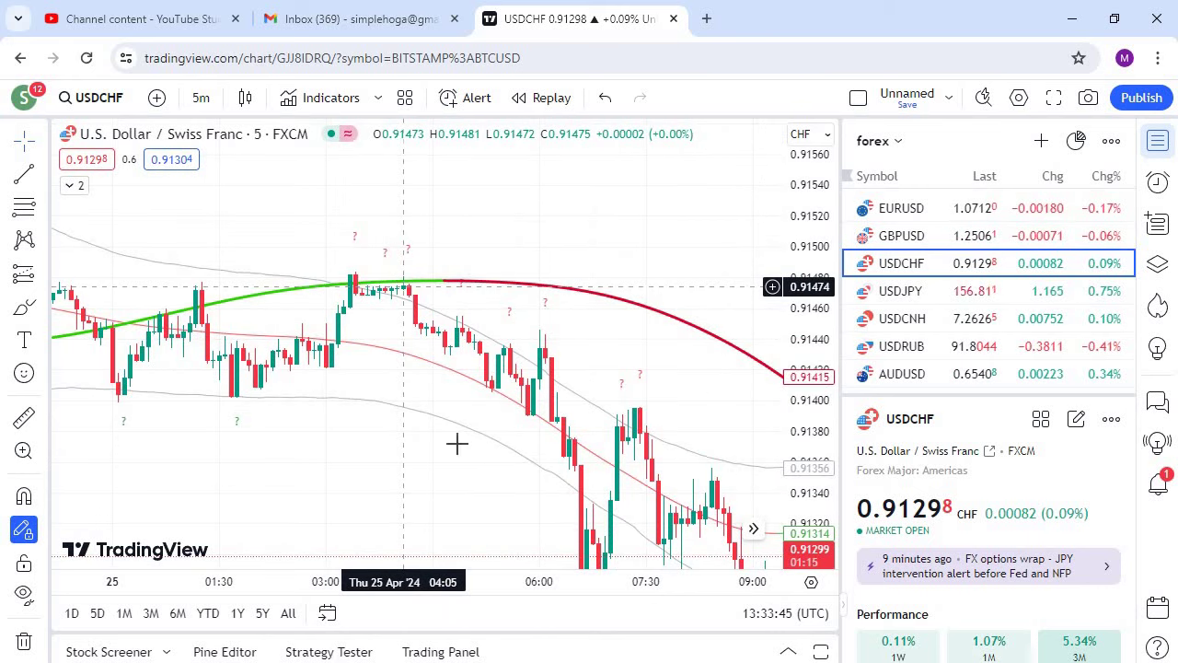
left_click_drag(456, 444, 403, 365)
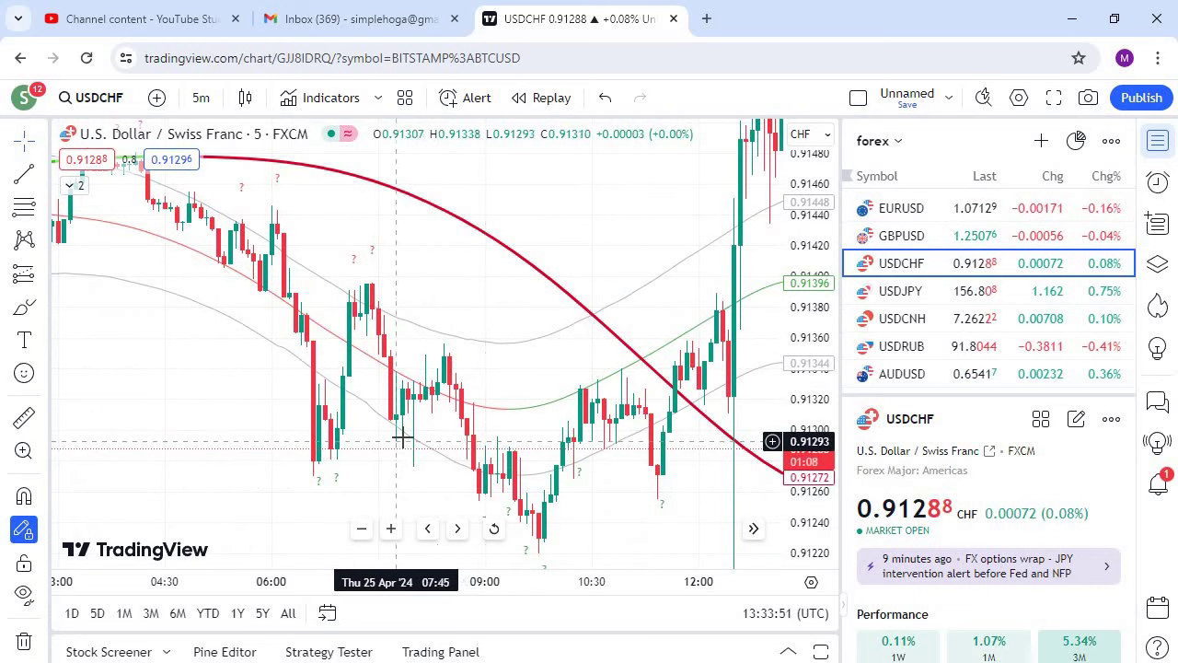
left_click_drag(242, 442, 636, 350)
- Examine the USDCHF signals of 23 and 24 April along the green trend line and return to the most recent bar
left_click_drag(254, 433, 768, 448)
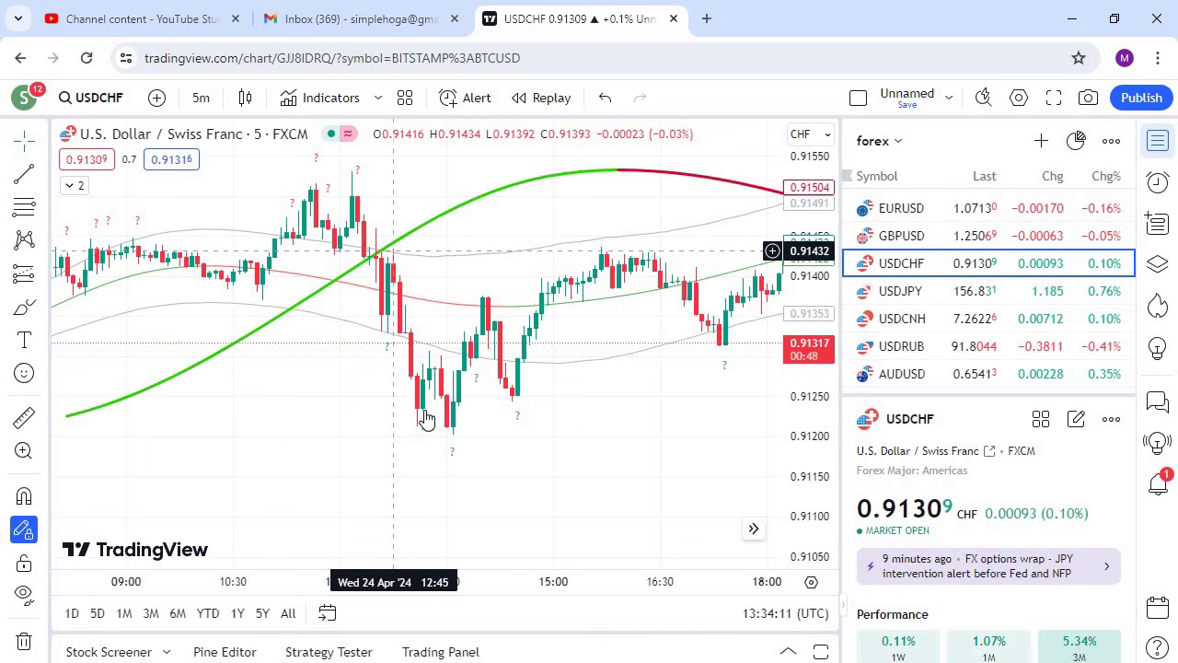
left_click_drag(214, 399, 538, 319)
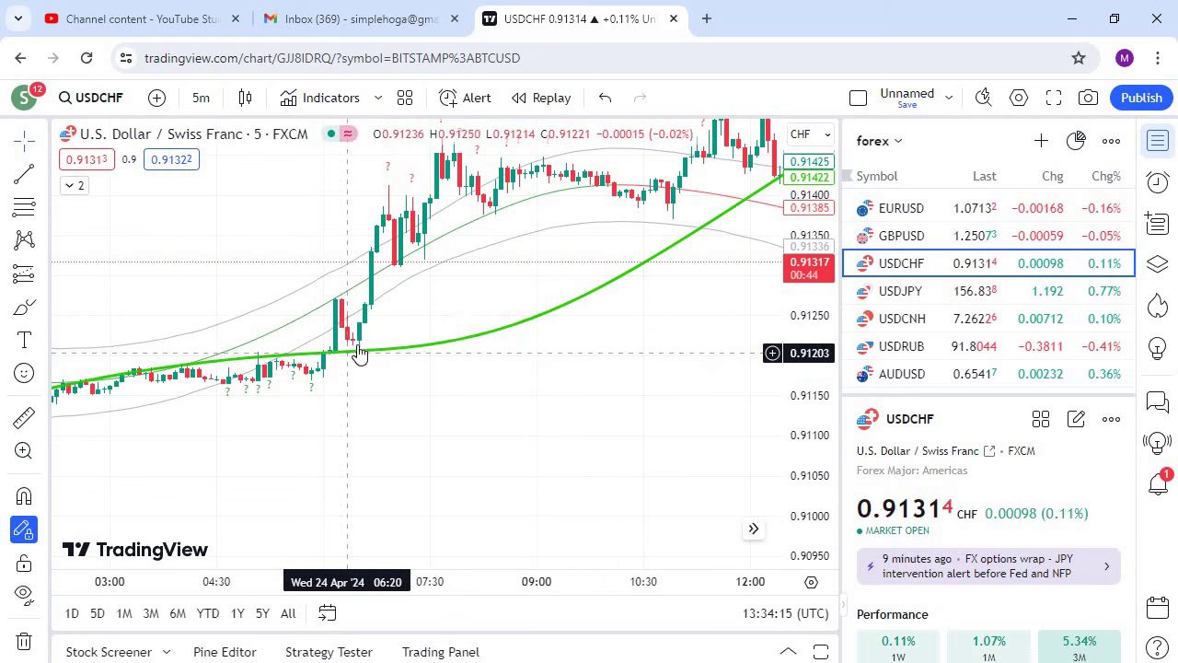
left_click_drag(458, 314, 295, 429)
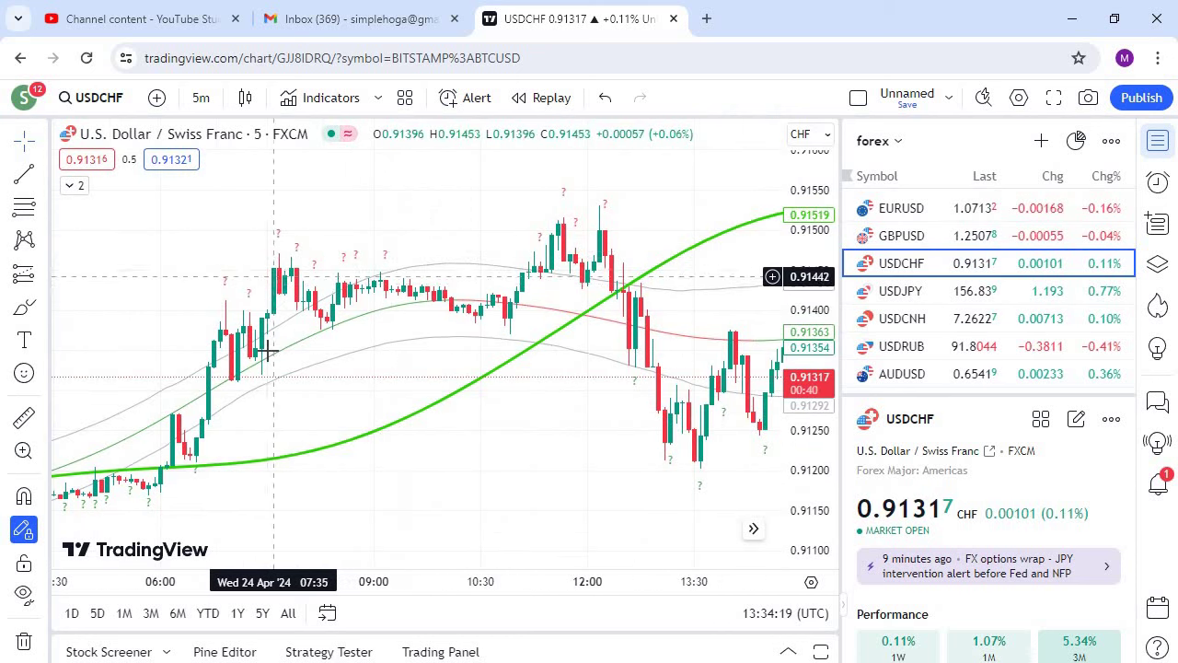
left_click_drag(287, 374, 608, 241)
left_click_drag(220, 355, 642, 250)
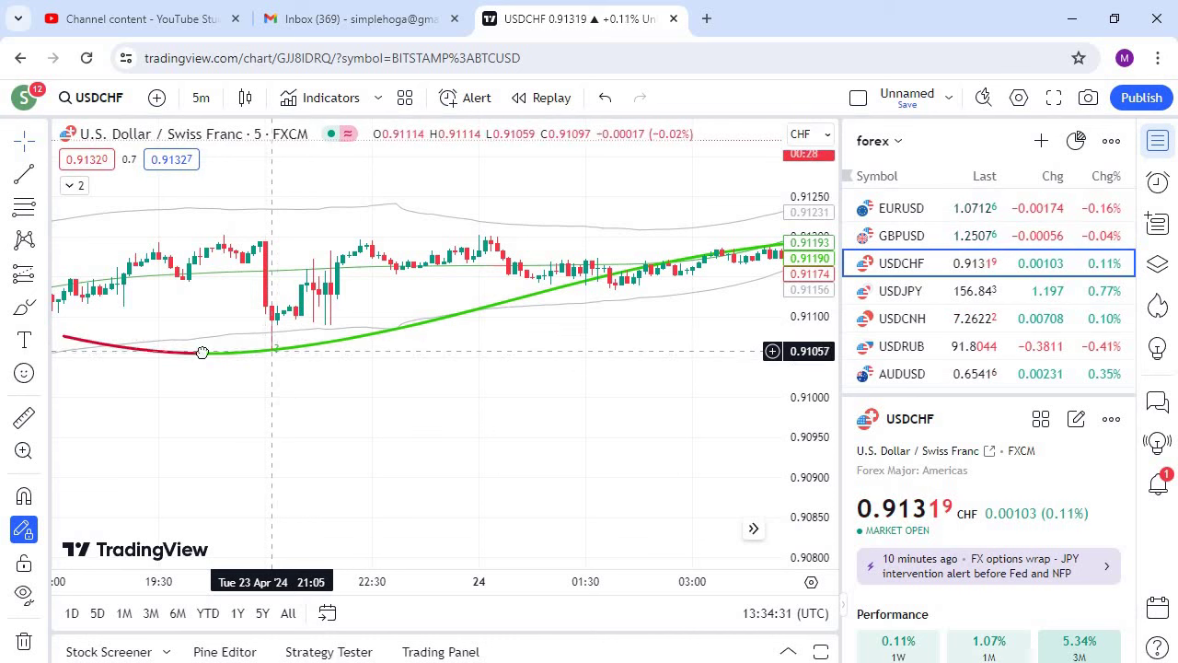
left_click_drag(501, 274, 190, 353)
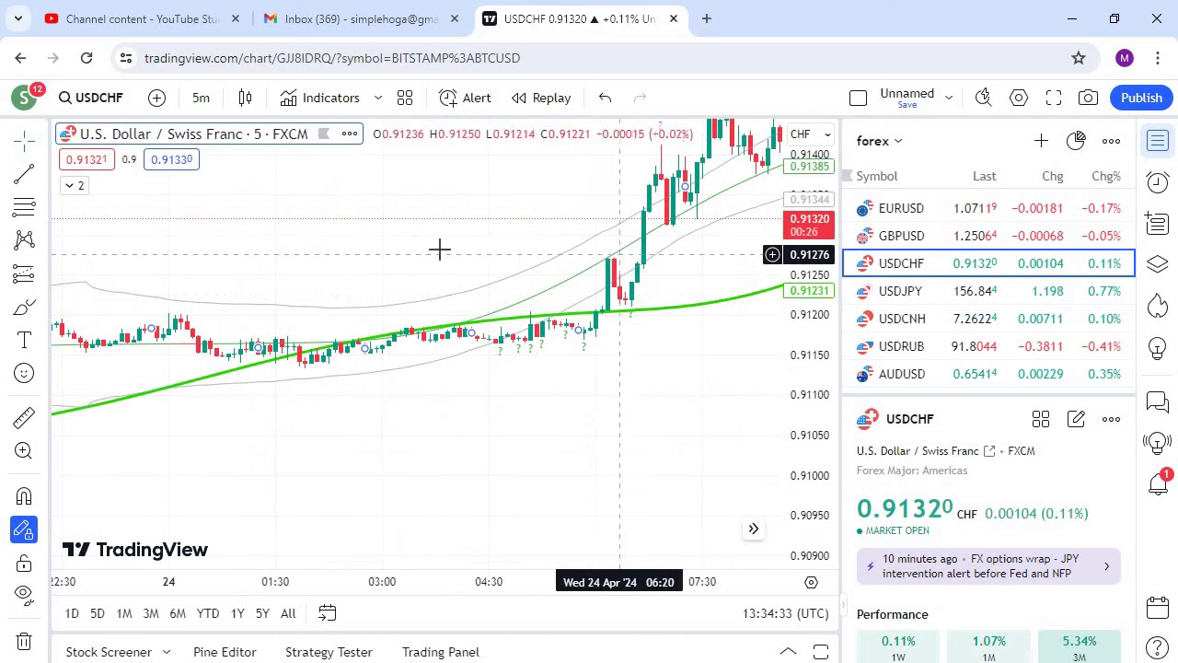
scroll(440, 249, "right", 5)
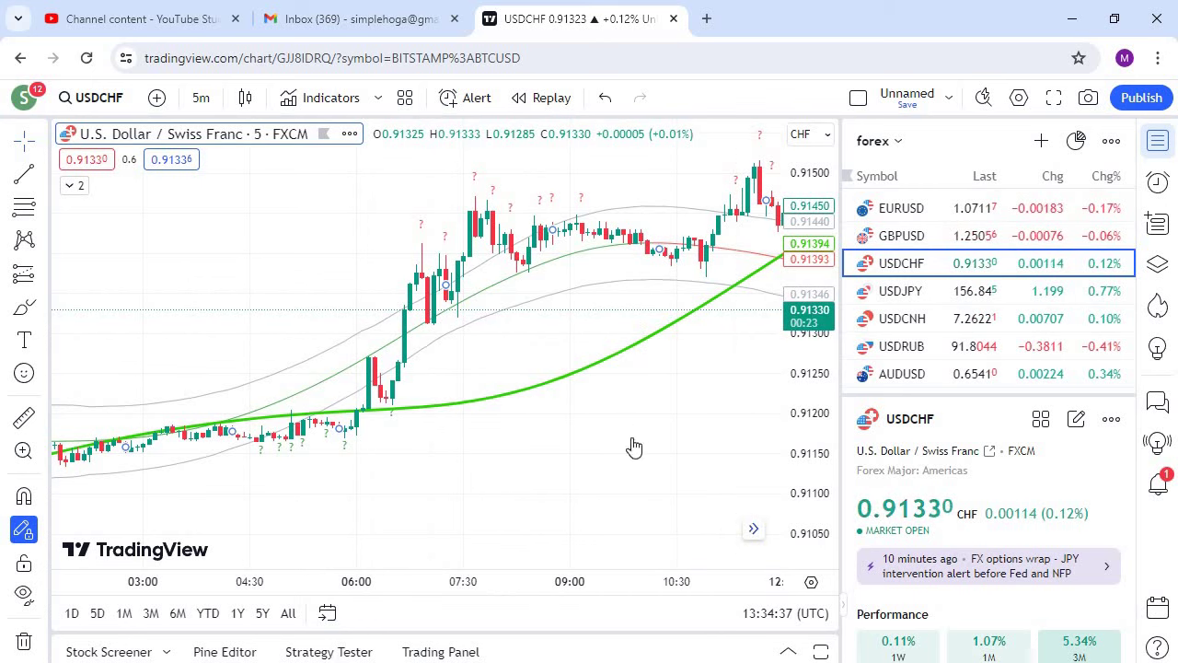
left_click(753, 528)
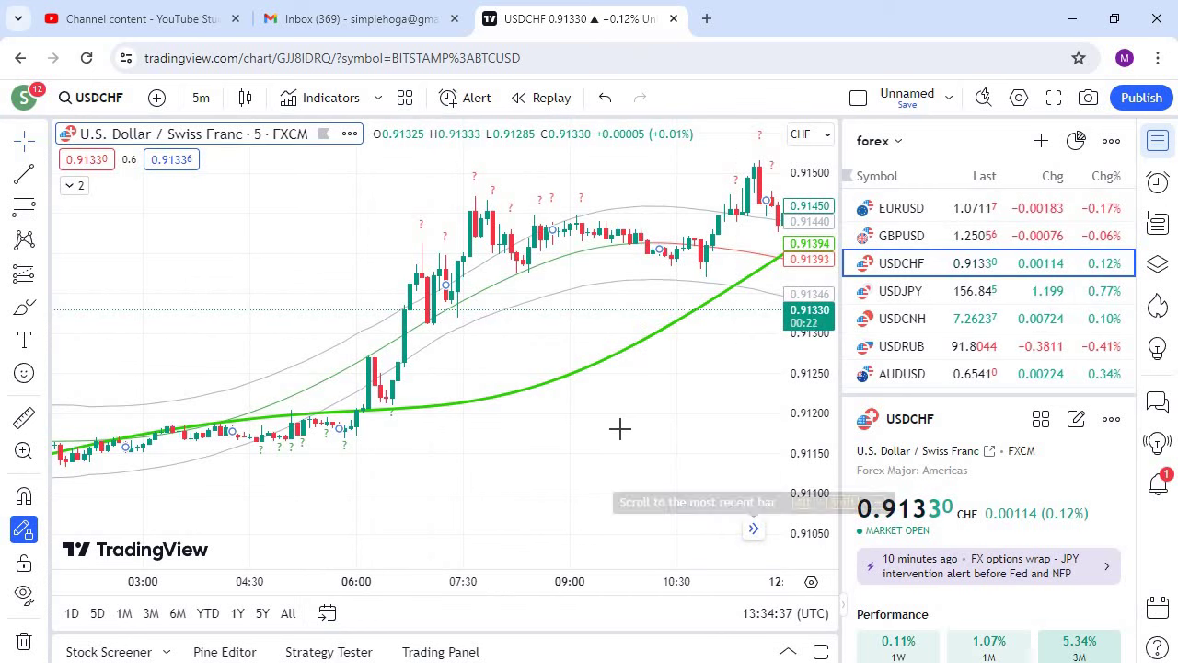
- Switch the chart to USDJPY and examine the 26 April signals against the TMA bands and the green trend line
left_click(911, 291)
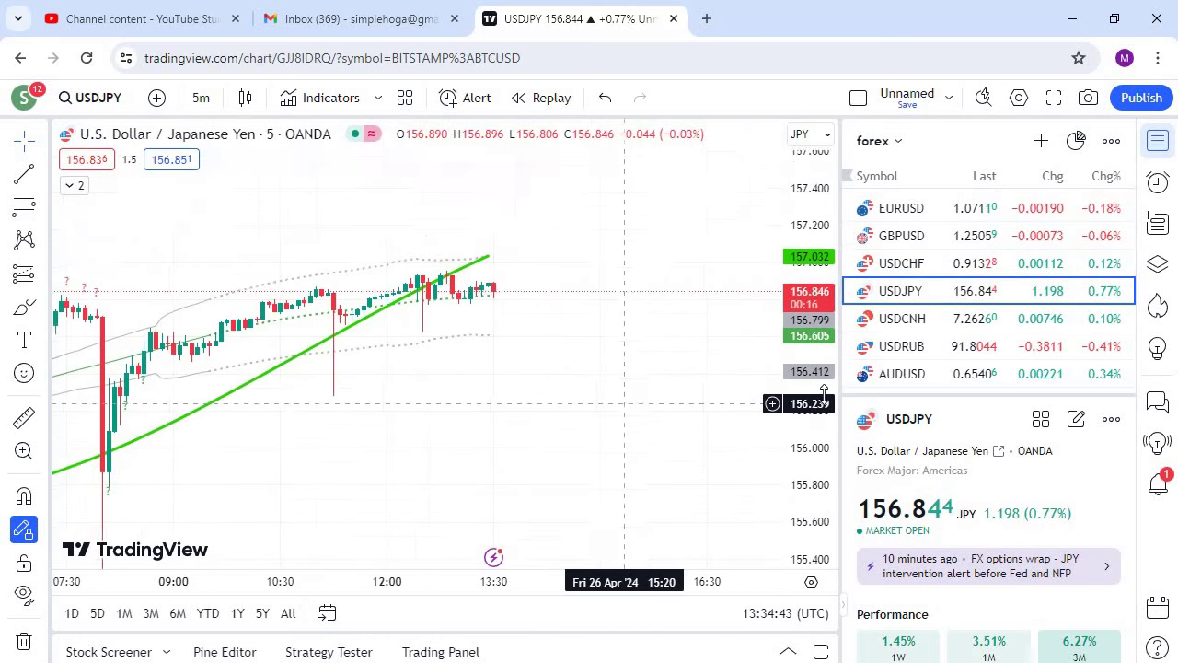
left_click_drag(823, 394, 773, 249)
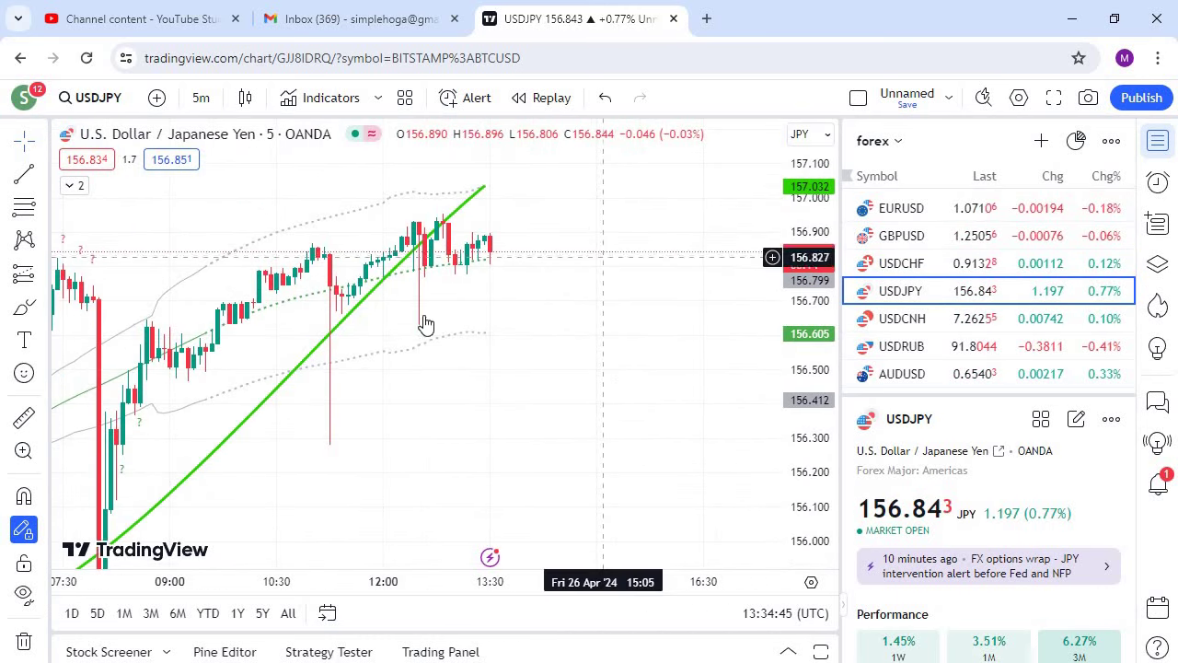
left_click_drag(603, 256, 549, 339)
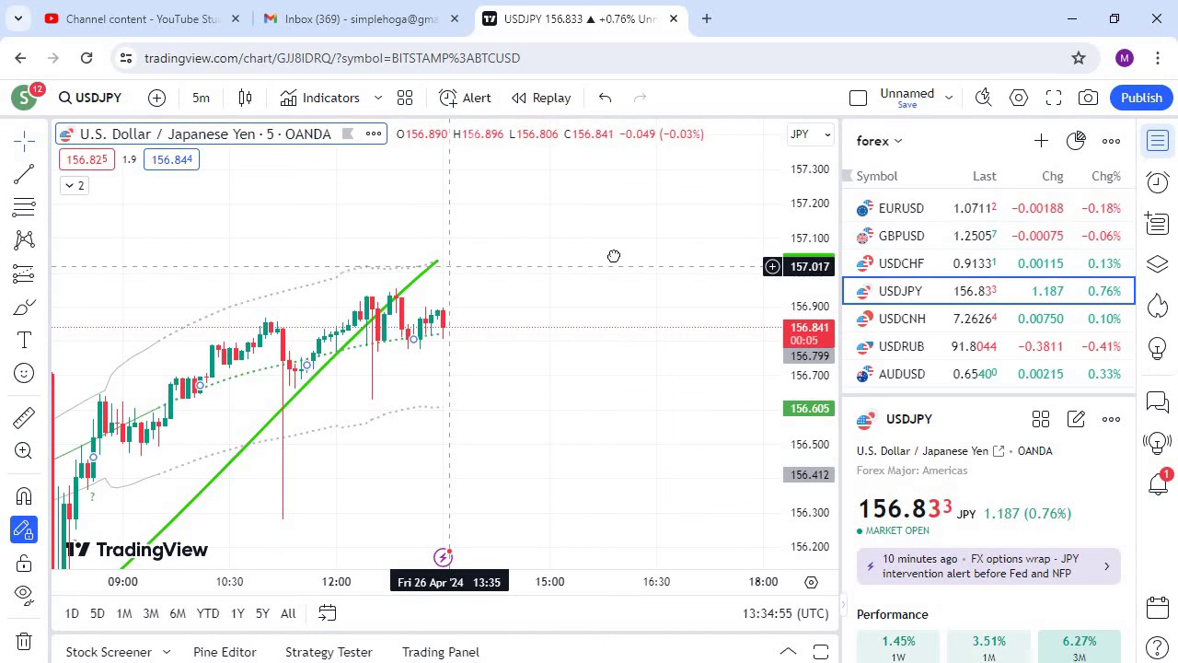
left_click_drag(190, 470, 251, 394)
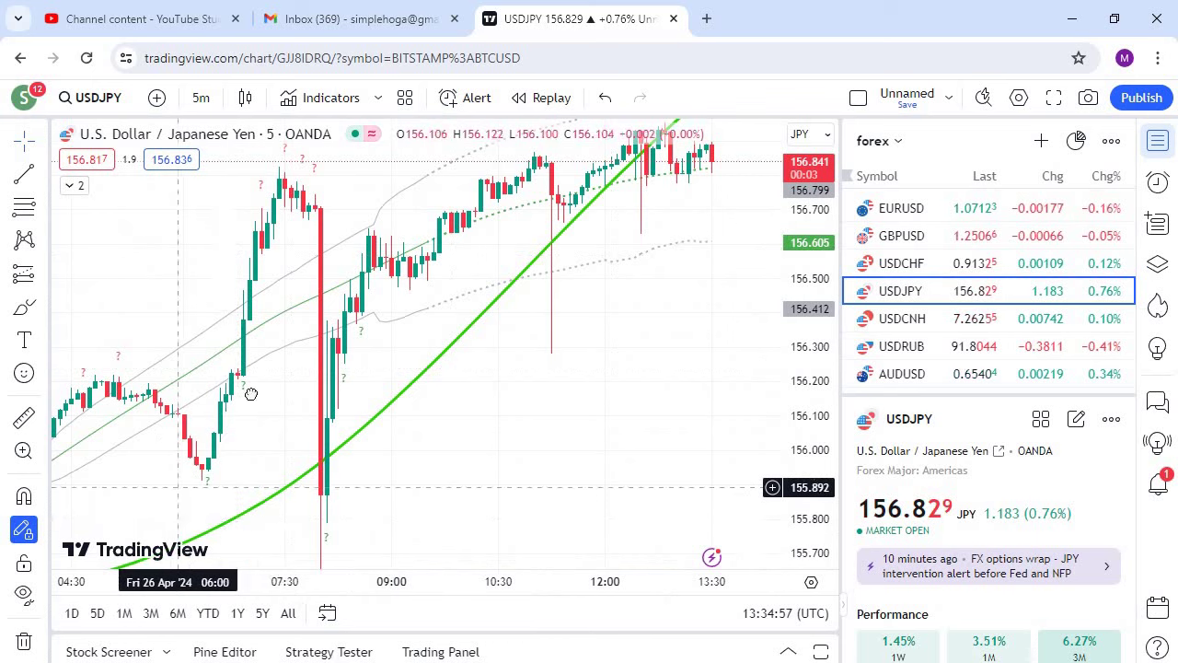
left_click_drag(255, 475, 567, 342)
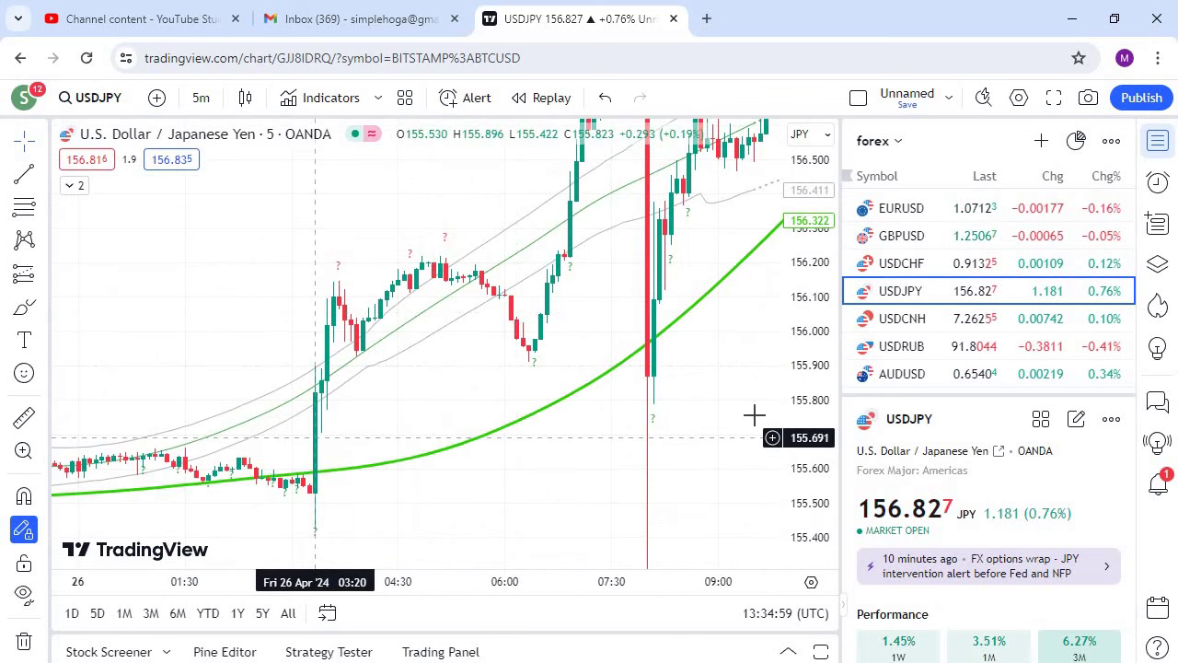
scroll(754, 415, "left", 10)
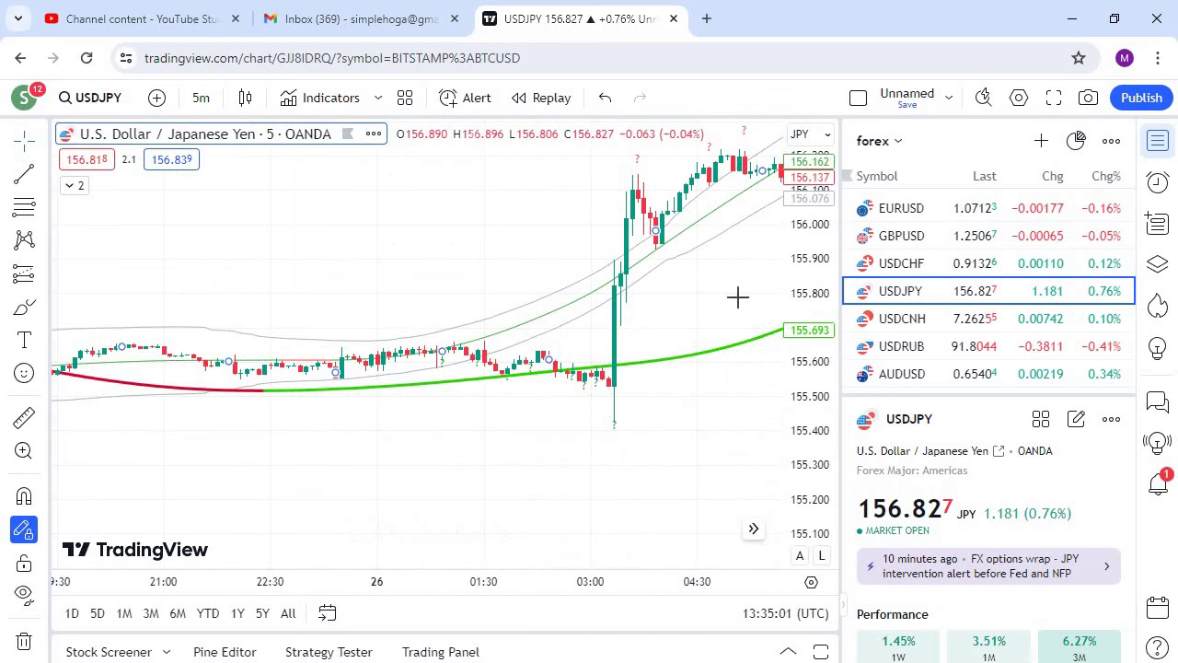
- Follow the USDJPY rally of 26 April up to the most recent bar, examining the signals above the green trend line
scroll(442, 397, "up", 5)
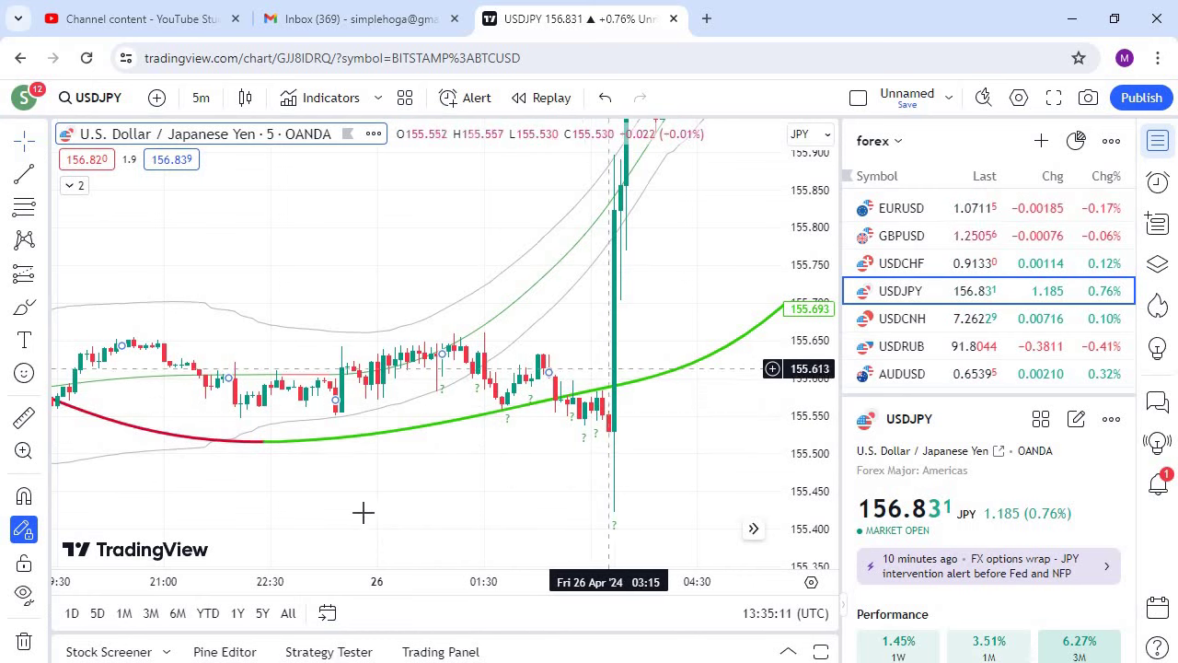
left_click_drag(706, 269, 414, 503)
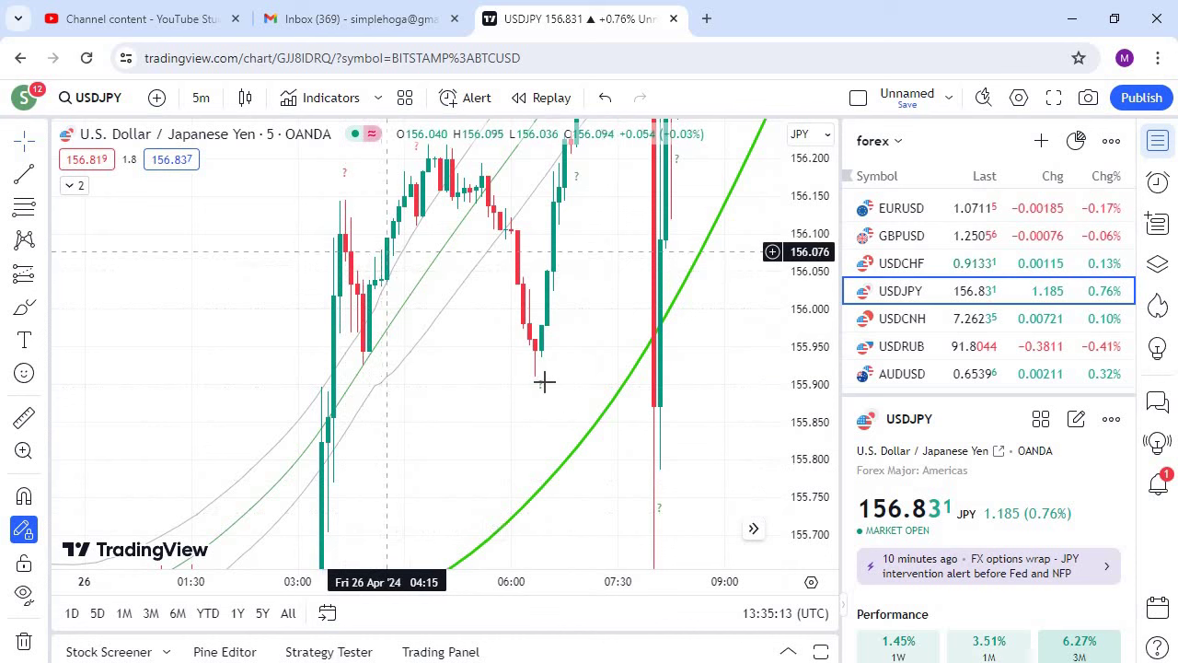
scroll(800, 281, "right", 2)
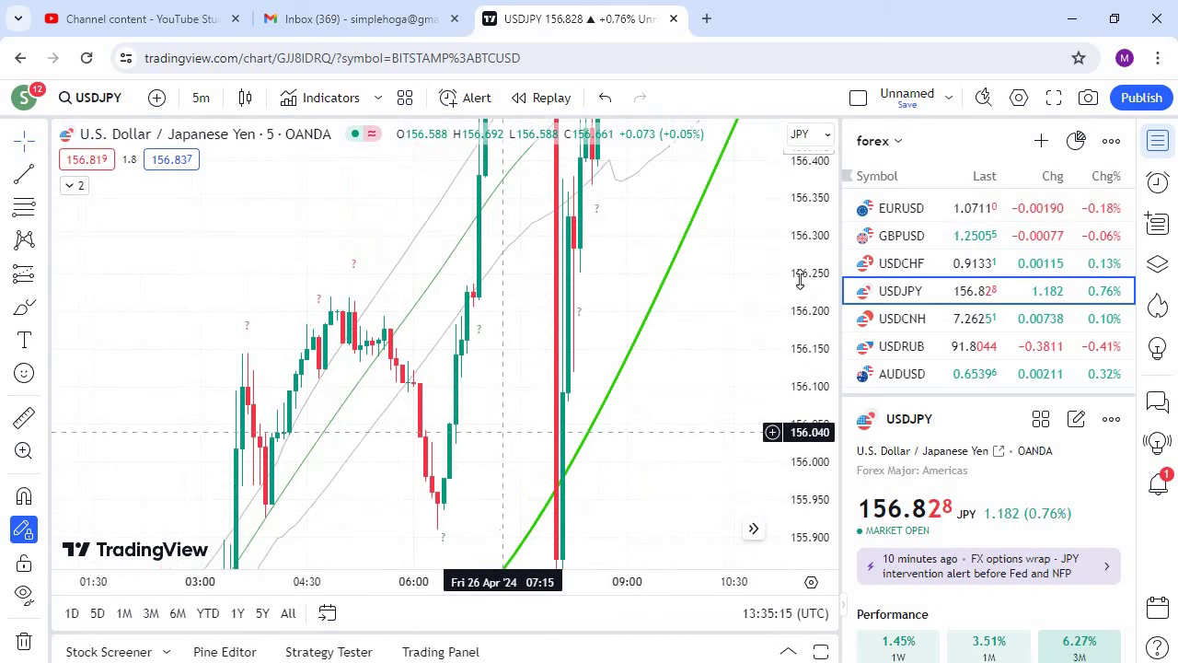
scroll(487, 442, "right", 1)
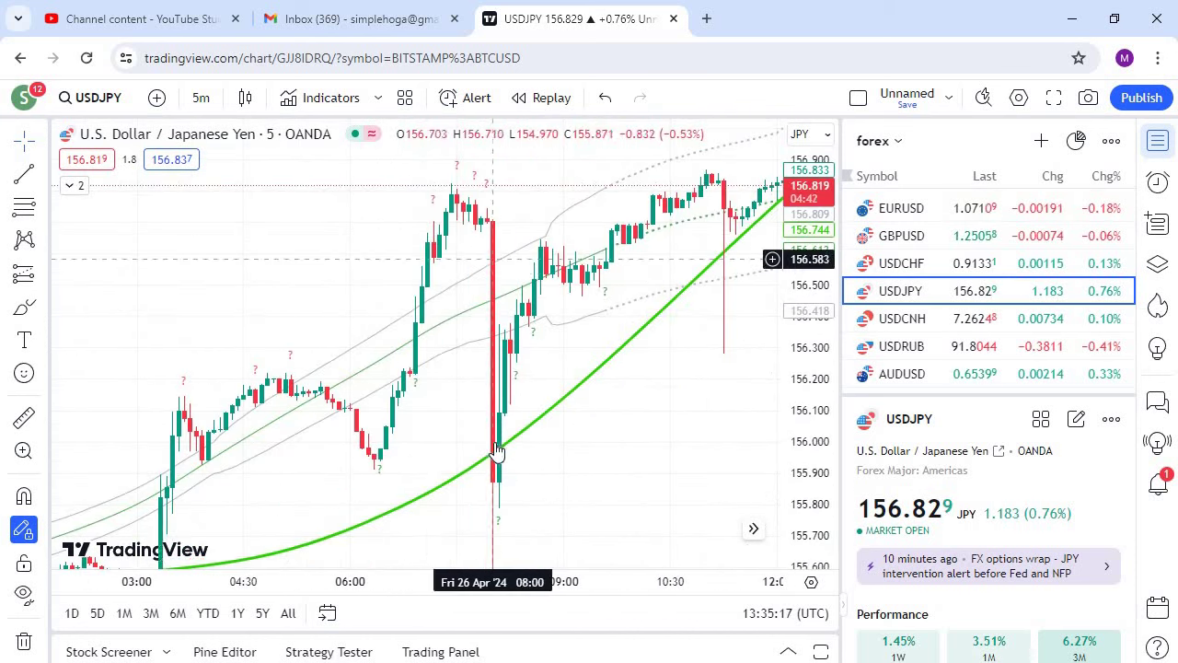
scroll(529, 359, "right", 2)
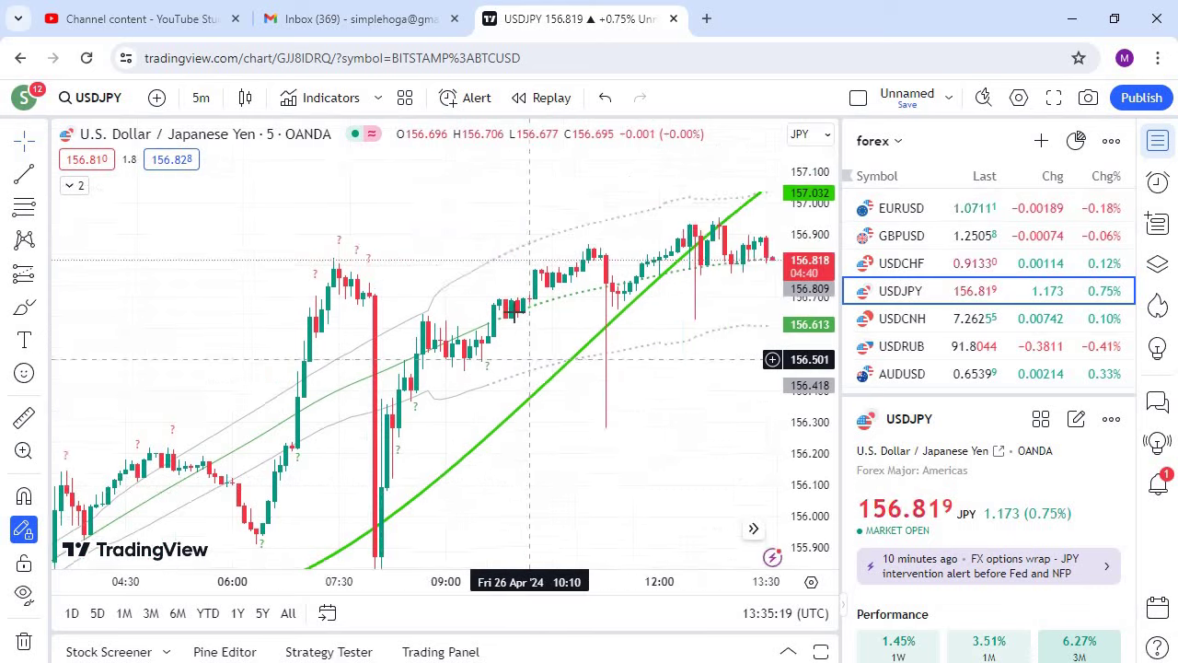
scroll(529, 359, "right", 4)
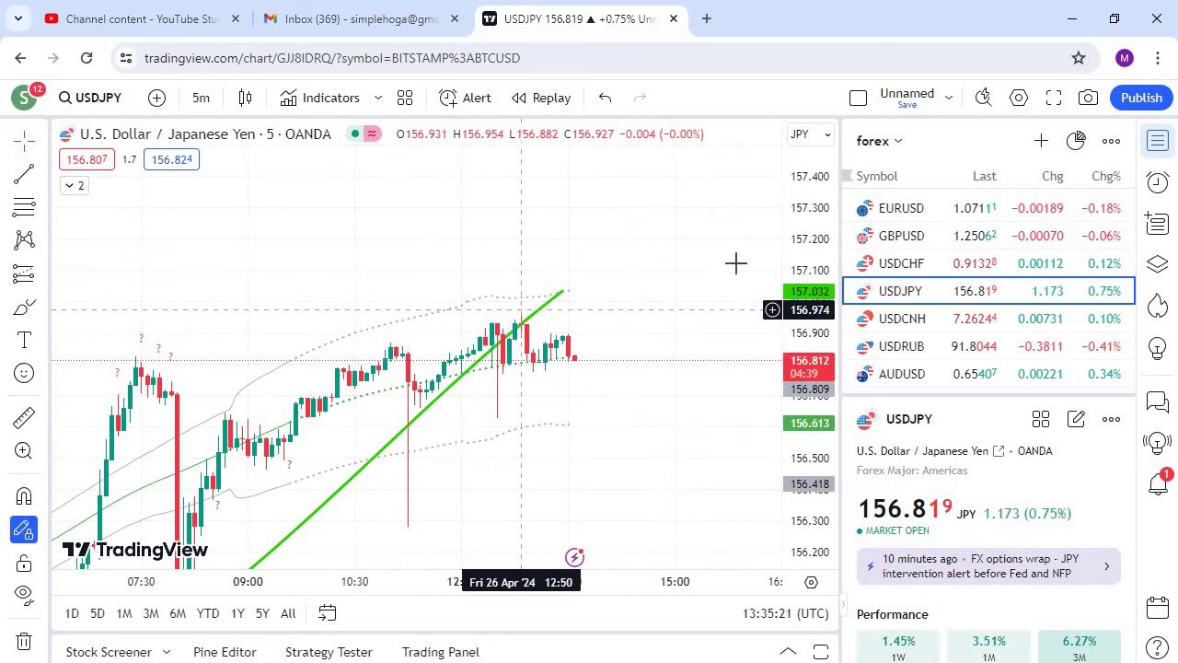
- Go back to 25 April on the USDJPY chart and examine the band signals around the green and red trend line sections
scroll(303, 479, "left", 8)
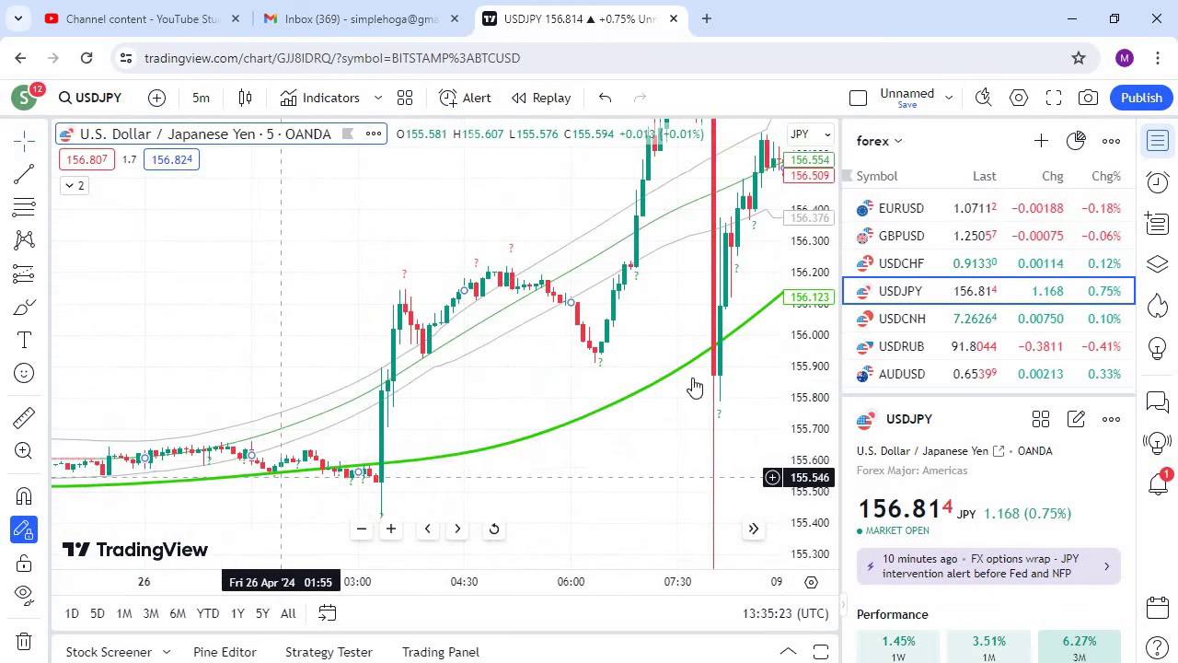
left_click_drag(334, 402, 760, 274)
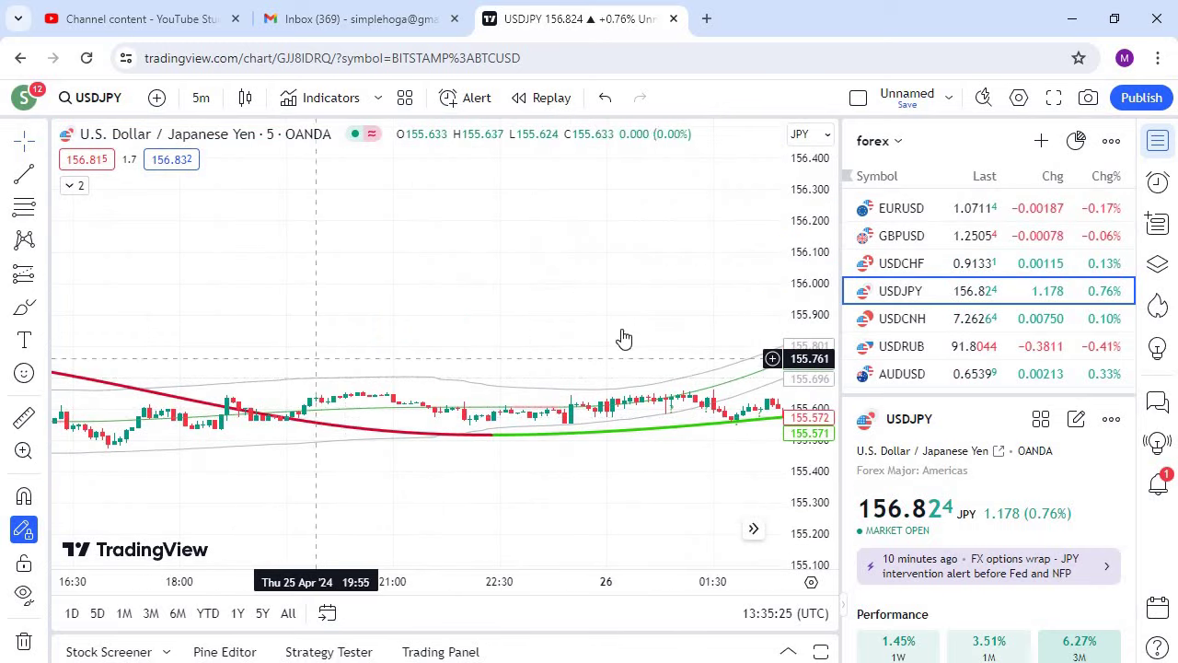
scroll(624, 339, "left", 6)
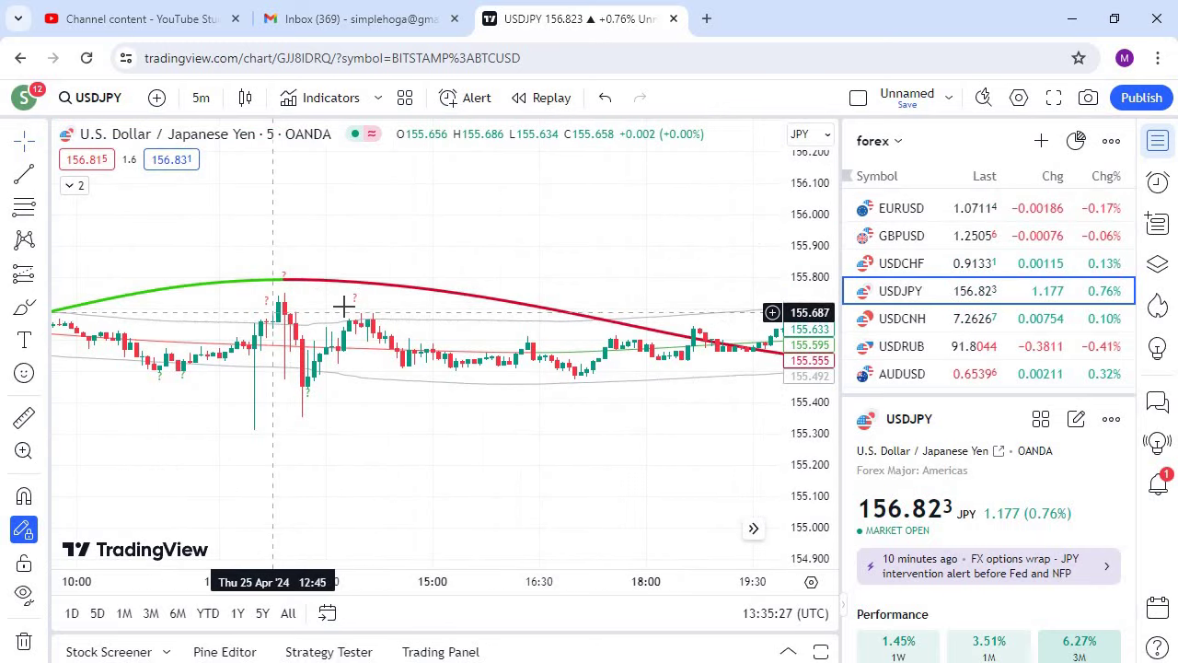
left_click_drag(539, 435, 767, 377)
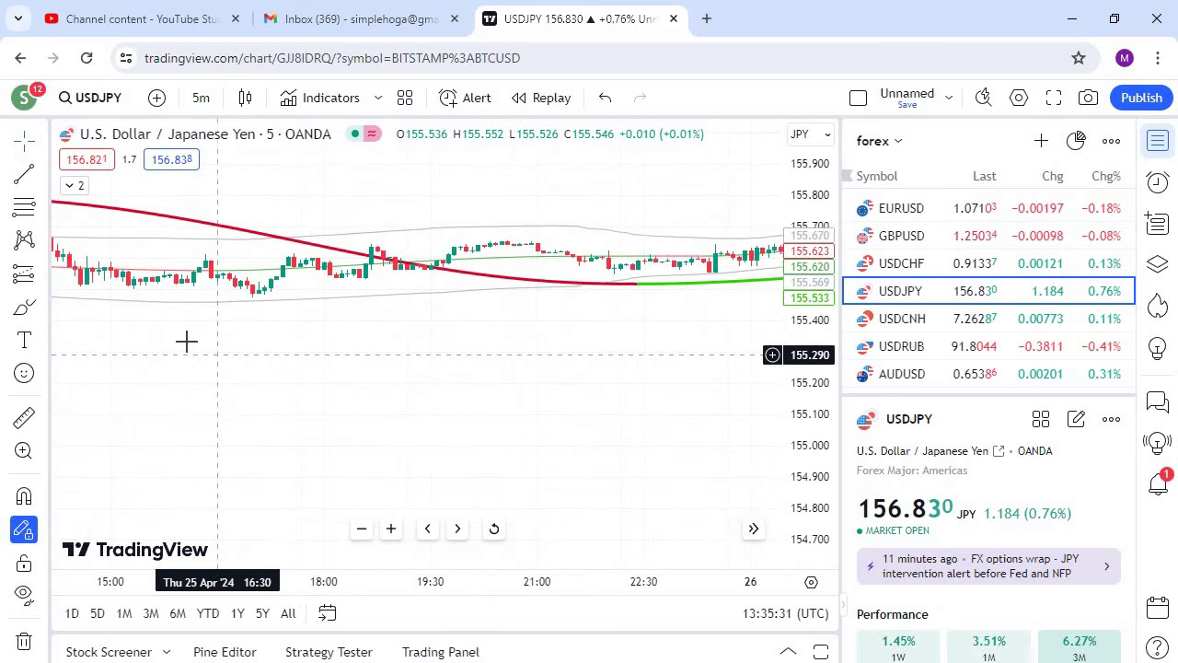
left_click_drag(185, 339, 623, 340)
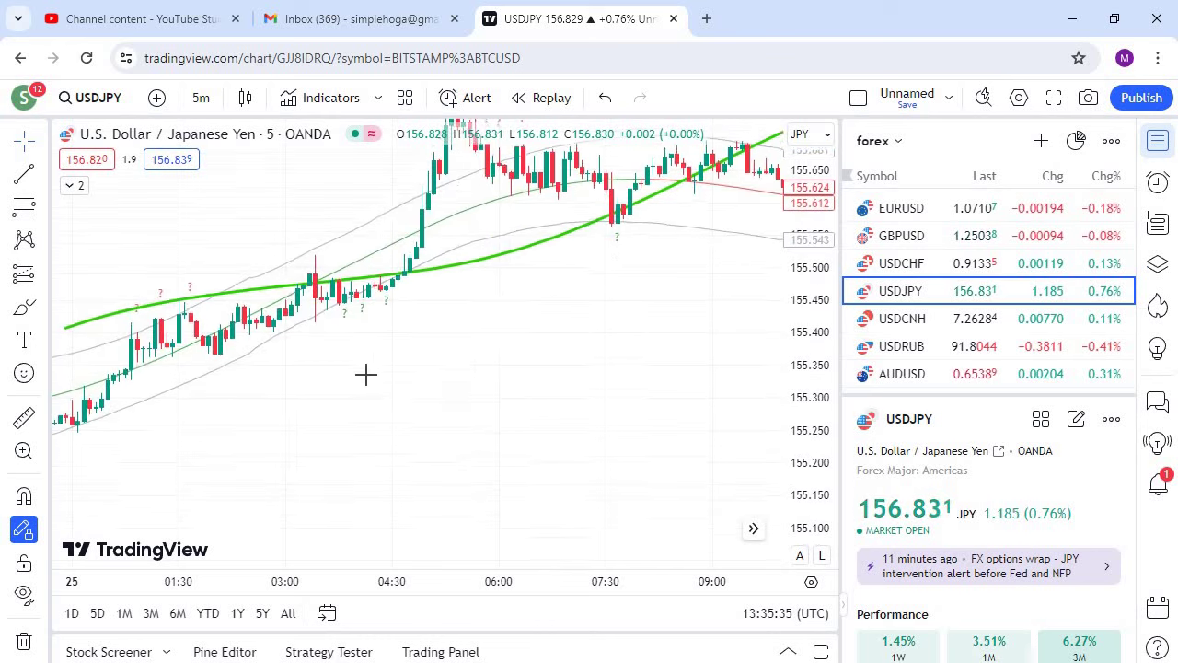
left_click_drag(344, 375, 757, 314)
left_click_drag(270, 389, 635, 337)
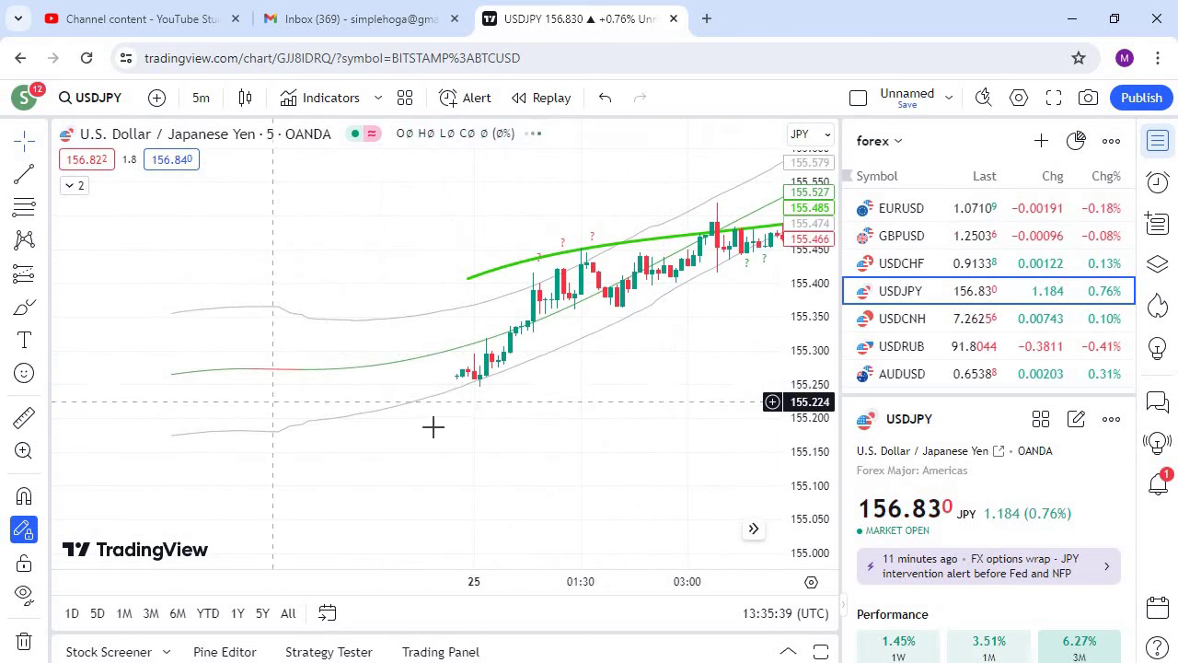
- Examine the USDJPY signals of 24 and 23 April against the TMA bands and the trend line's colour changes
left_click_drag(423, 429, 610, 222)
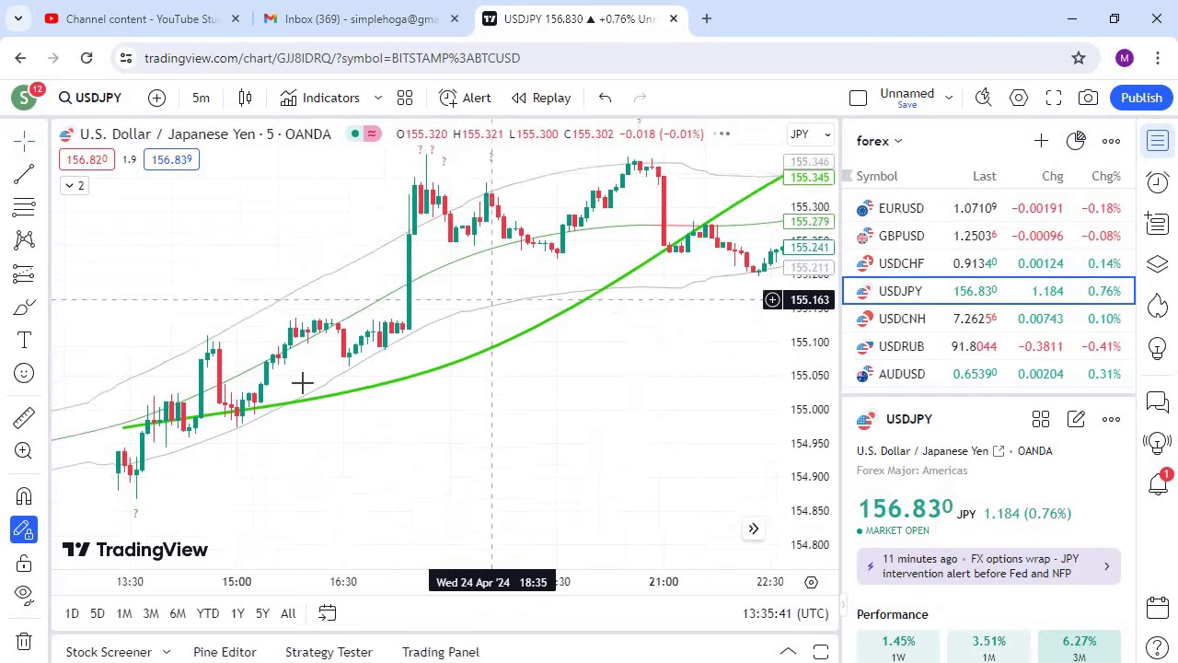
left_click_drag(303, 382, 628, 336)
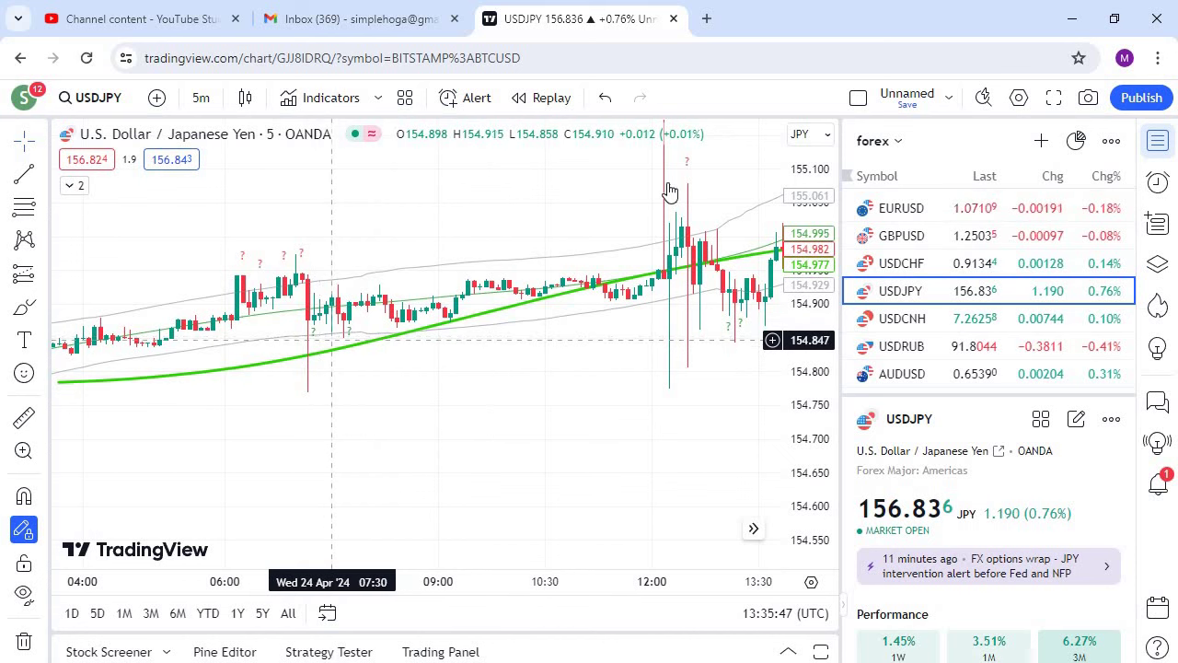
left_click_drag(670, 182, 344, 341)
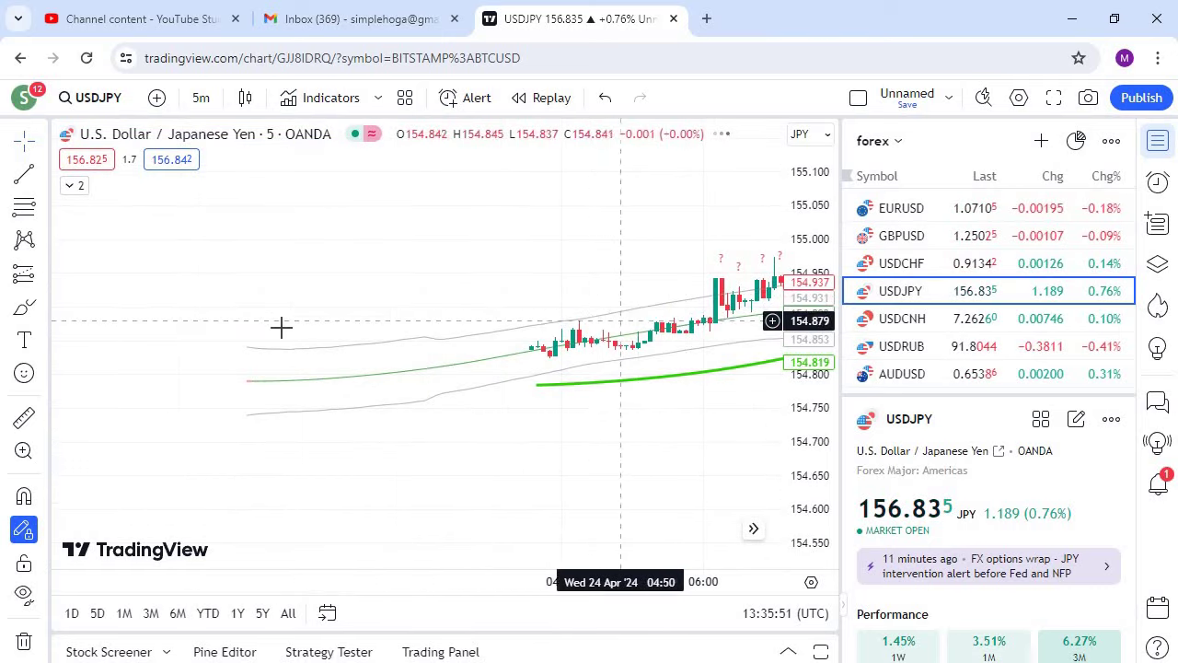
left_click_drag(282, 328, 763, 278)
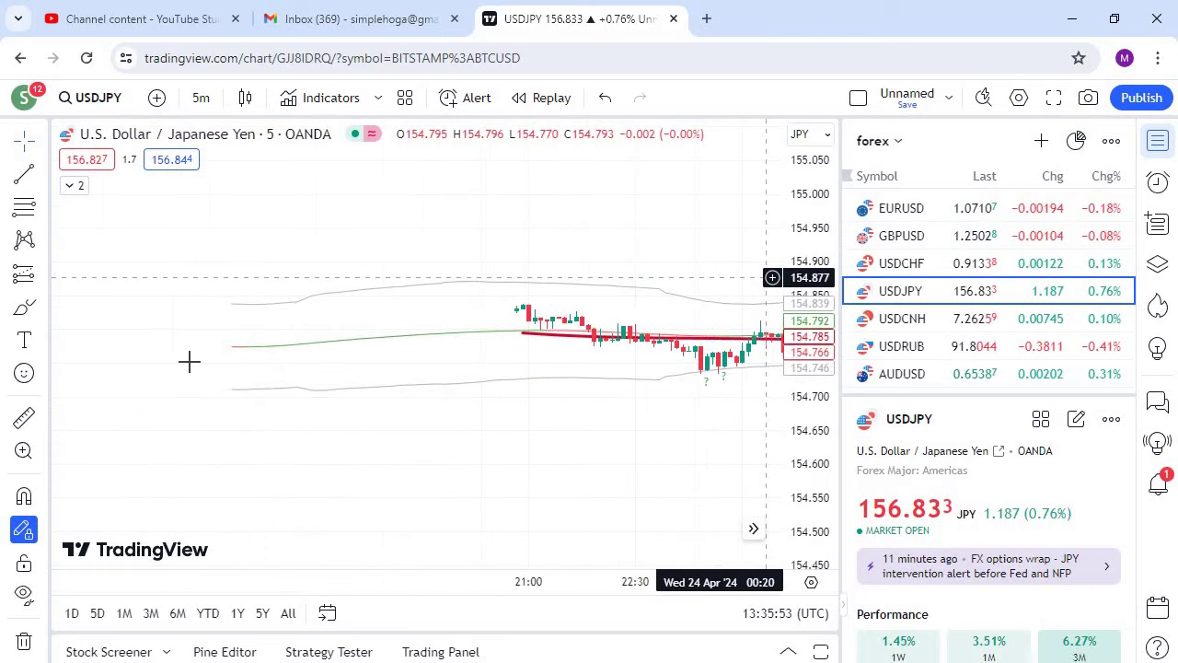
left_click_drag(208, 357, 624, 307)
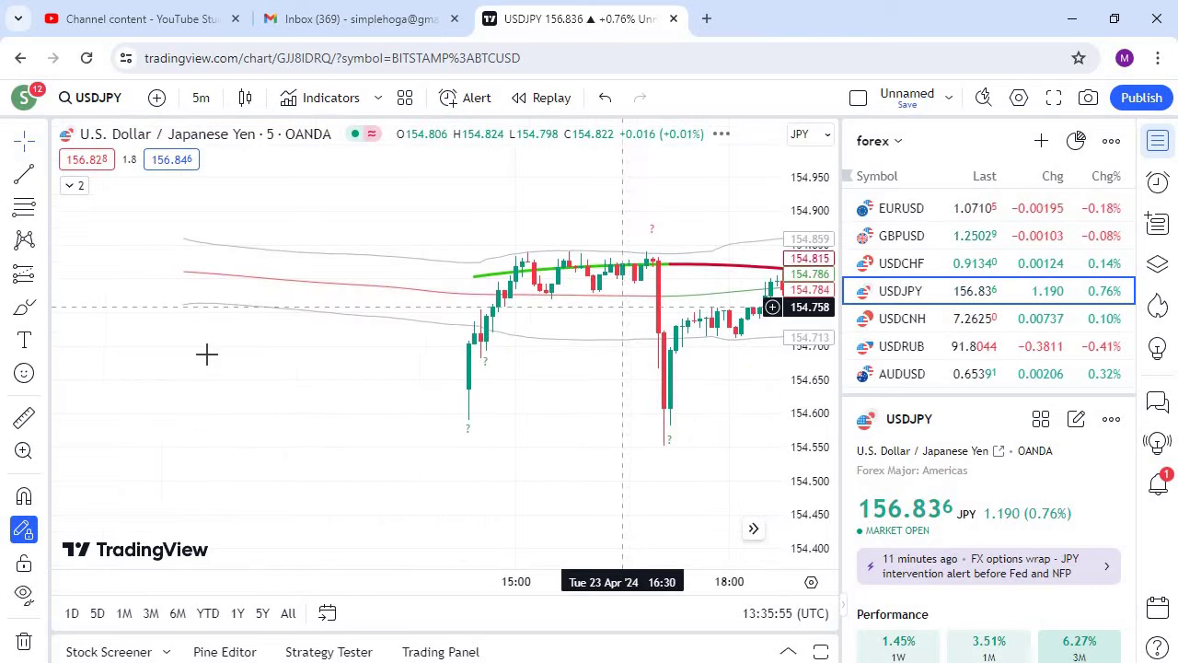
left_click_drag(219, 357, 627, 371)
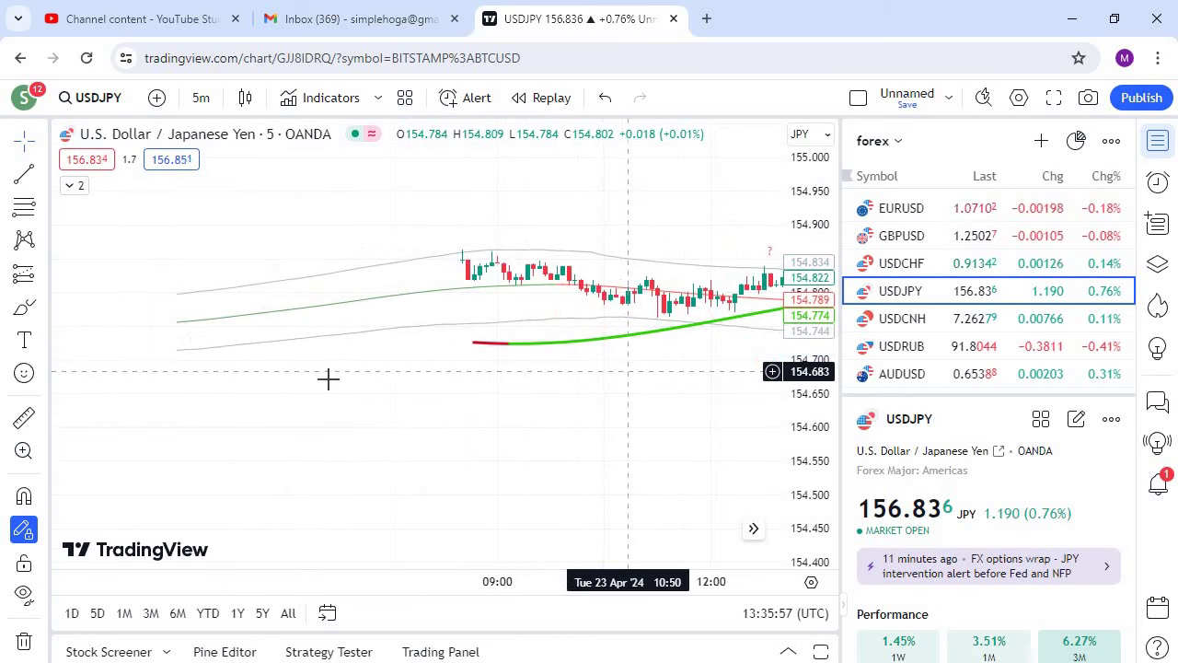
left_click_drag(339, 380, 776, 396)
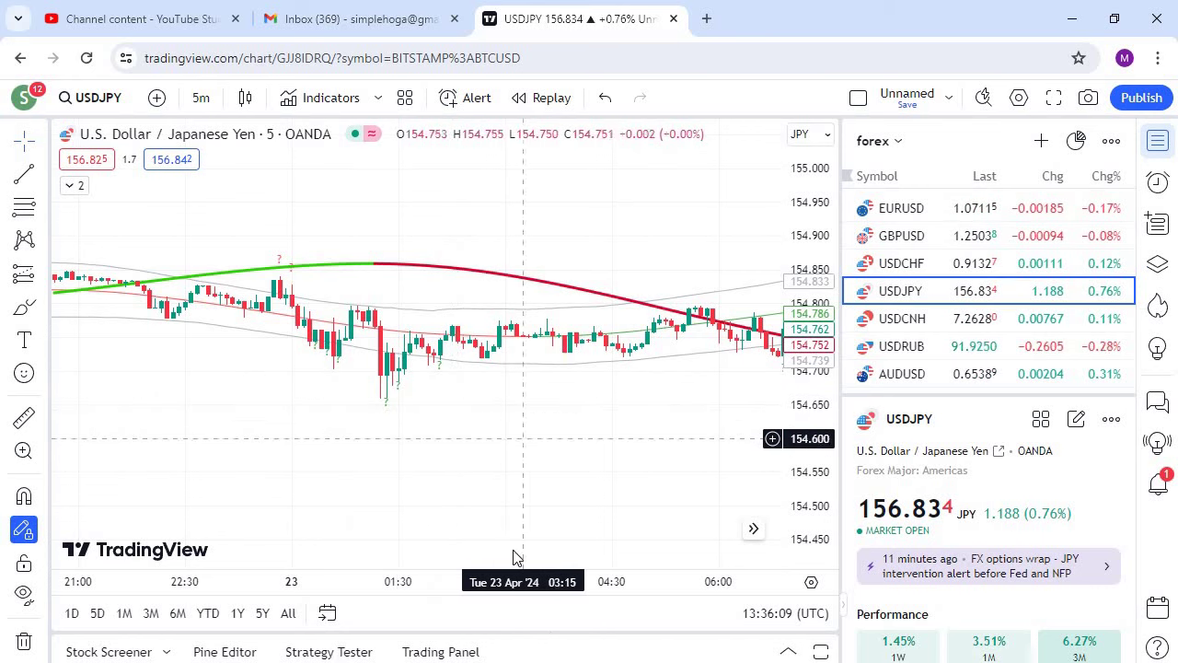
- Switch to MetaTrader and compare the GBPJPY M5 diamond signals of 25 and 26 April with the USDJPY chart in TradingView
key("alt+Tab")
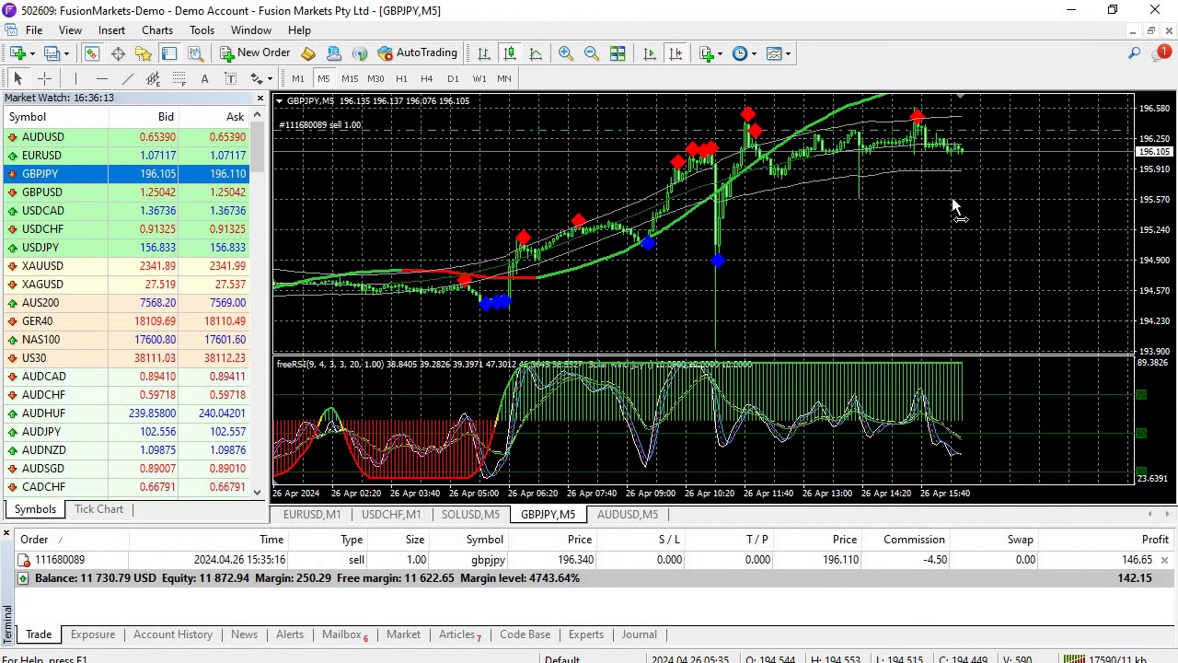
scroll(543, 161, "up", 5)
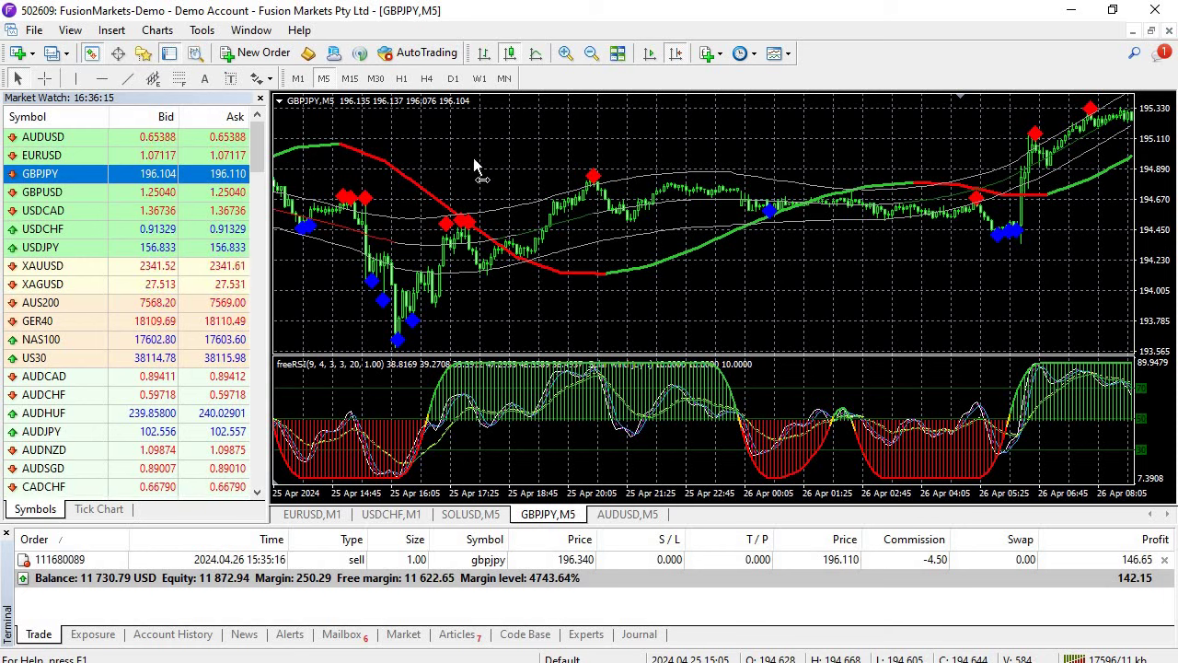
scroll(488, 267, "up", 2)
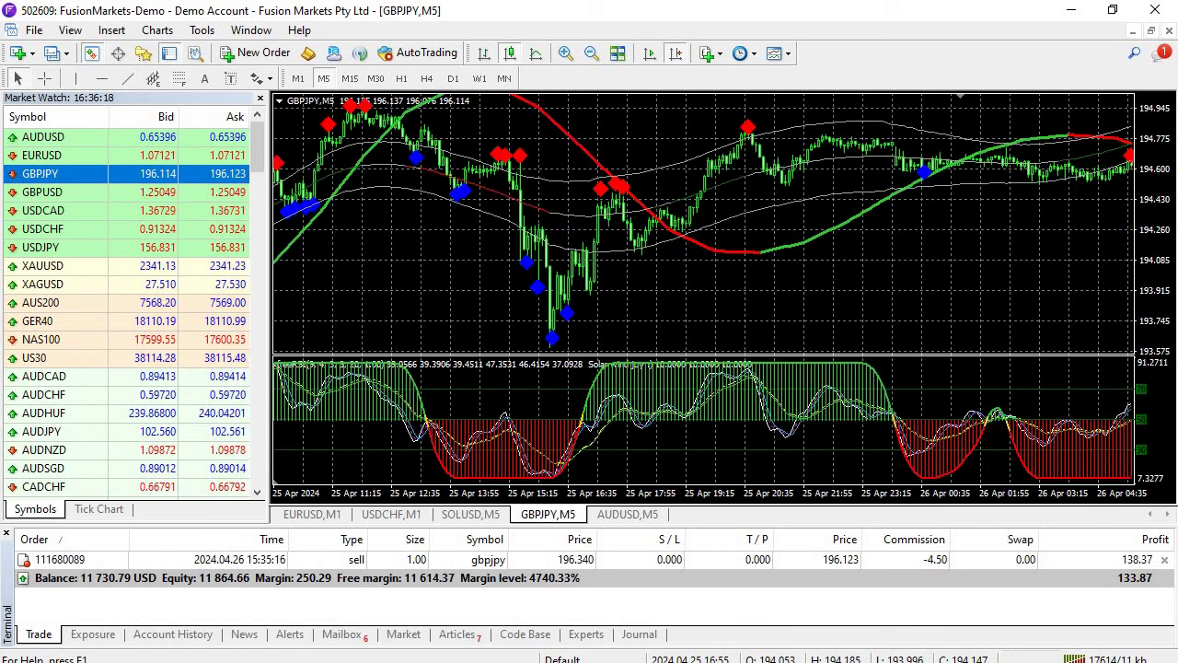
key("alt+Tab")
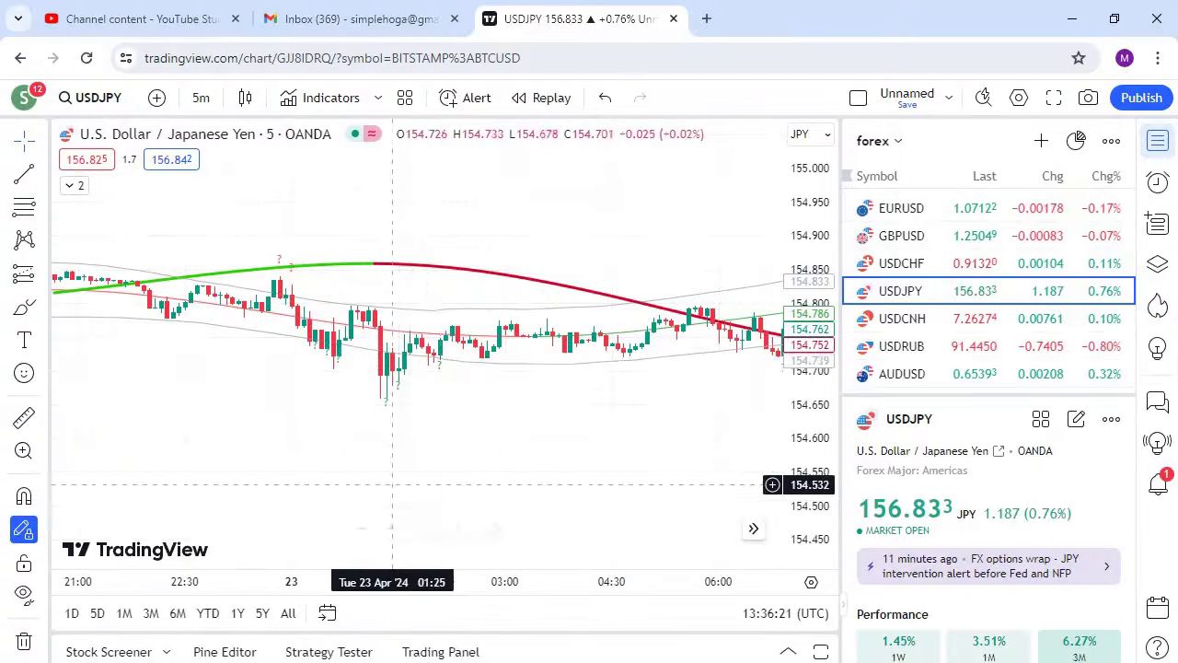
key("alt+Tab")
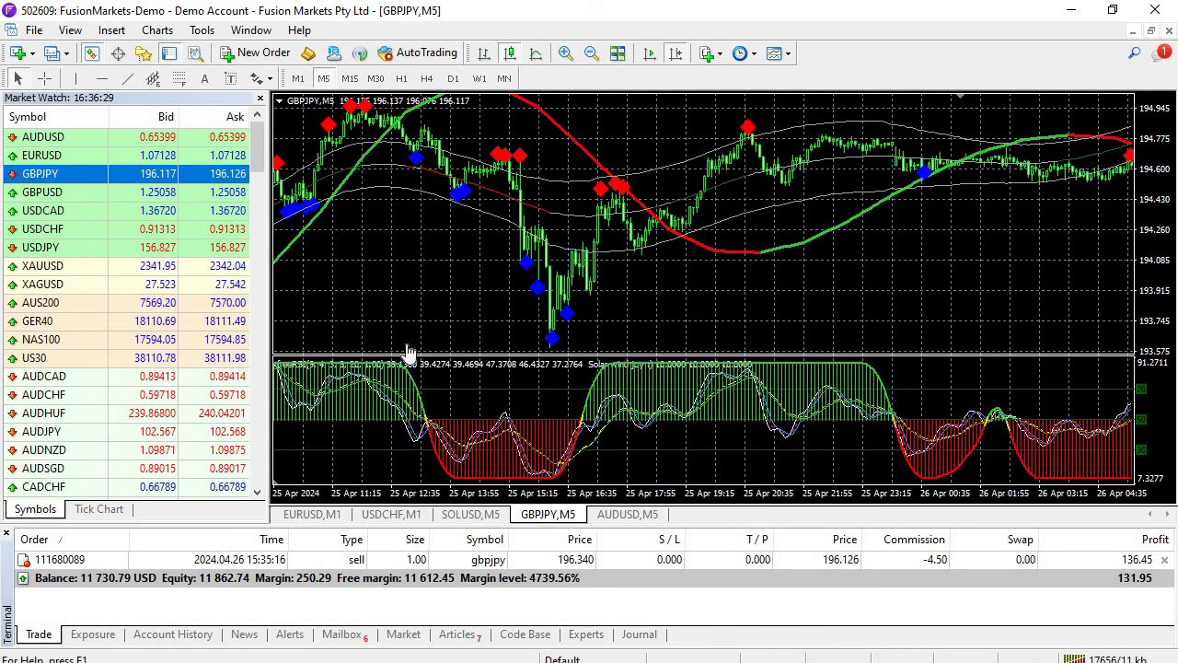
key("alt+Tab")
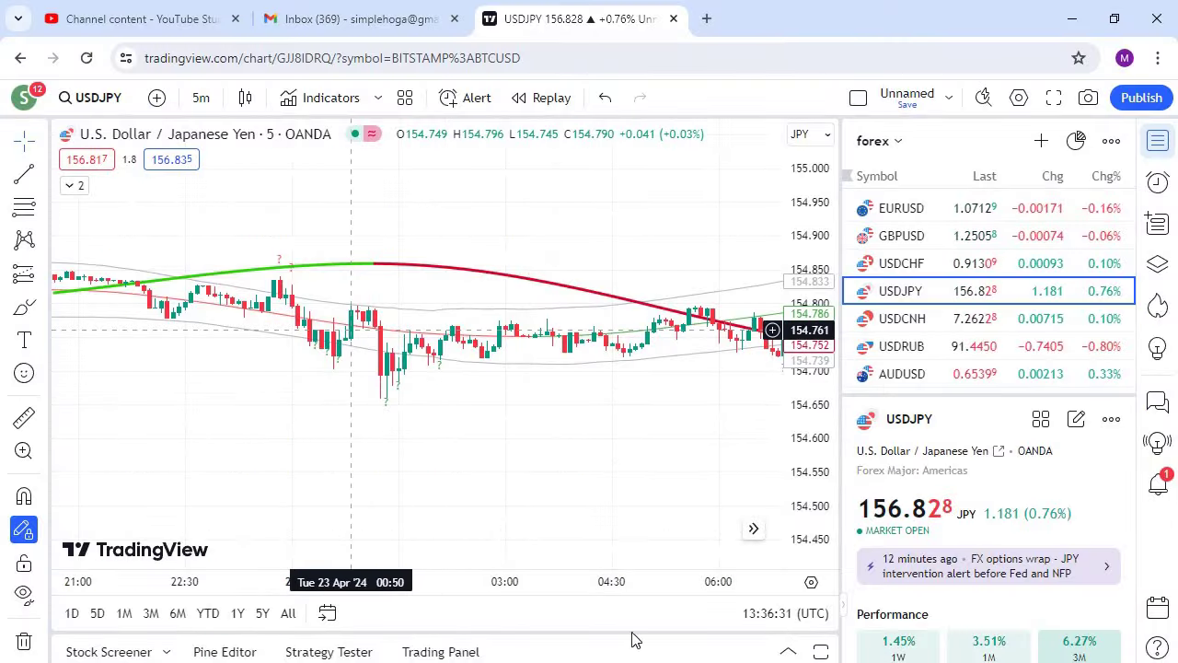
key("alt+Tab")
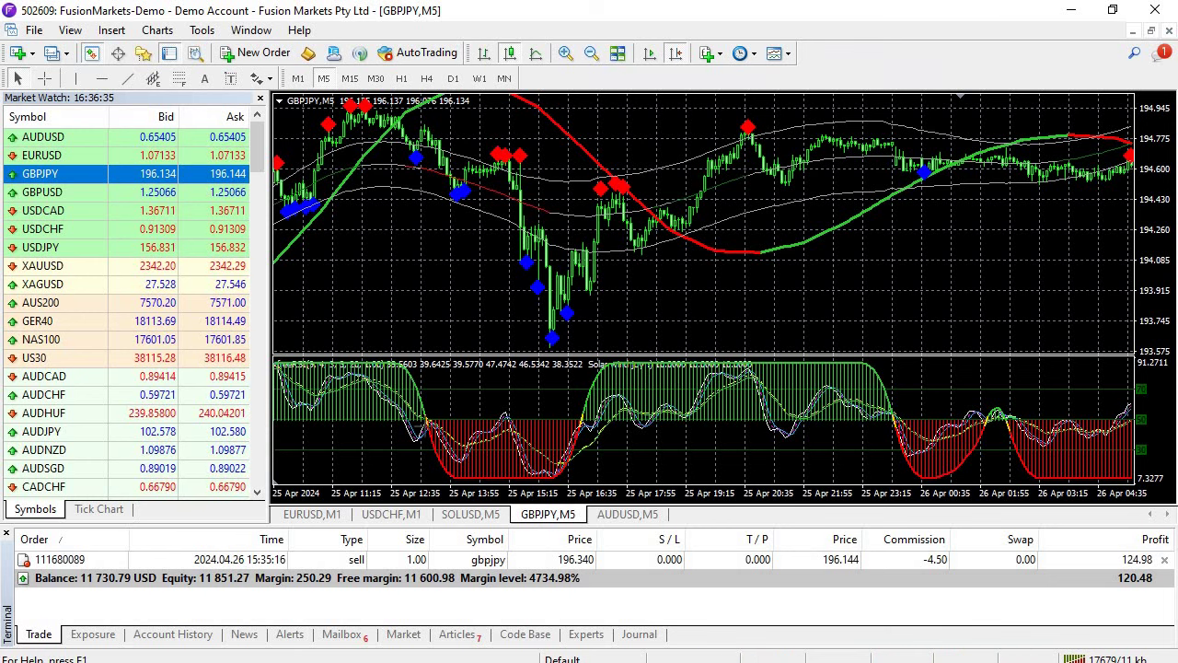
key("alt+Tab")
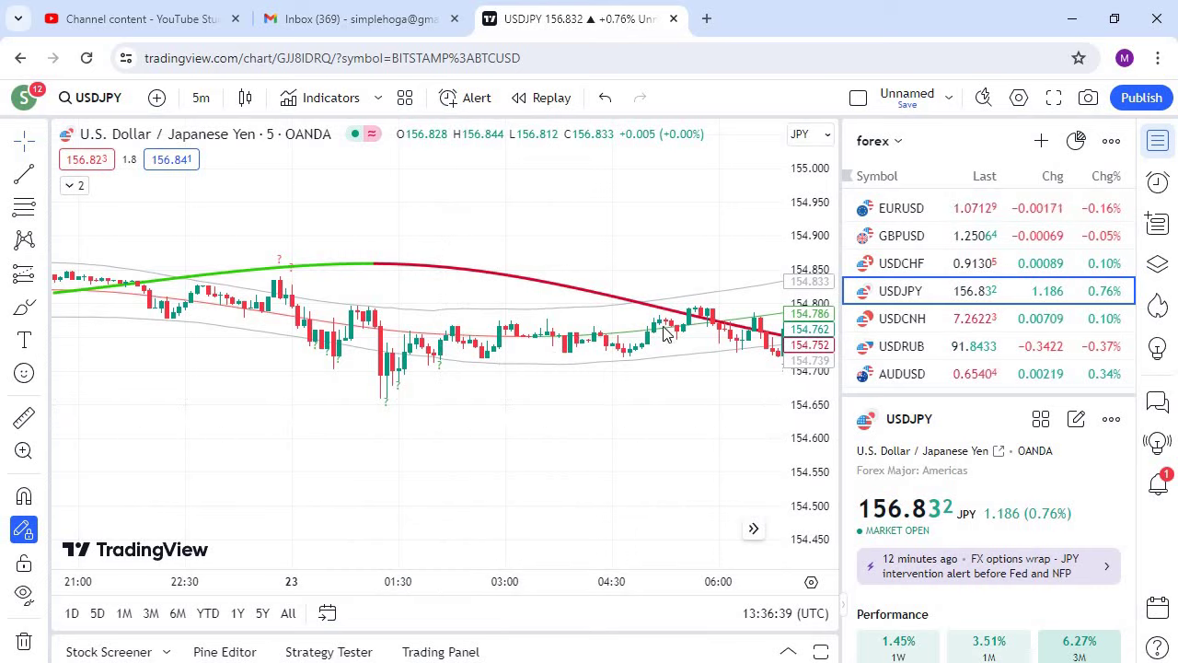
- Return to MetaTrader and examine the GBPJPY M5 diamond signals of 25 April against the bands and trend line
key("alt+Tab")
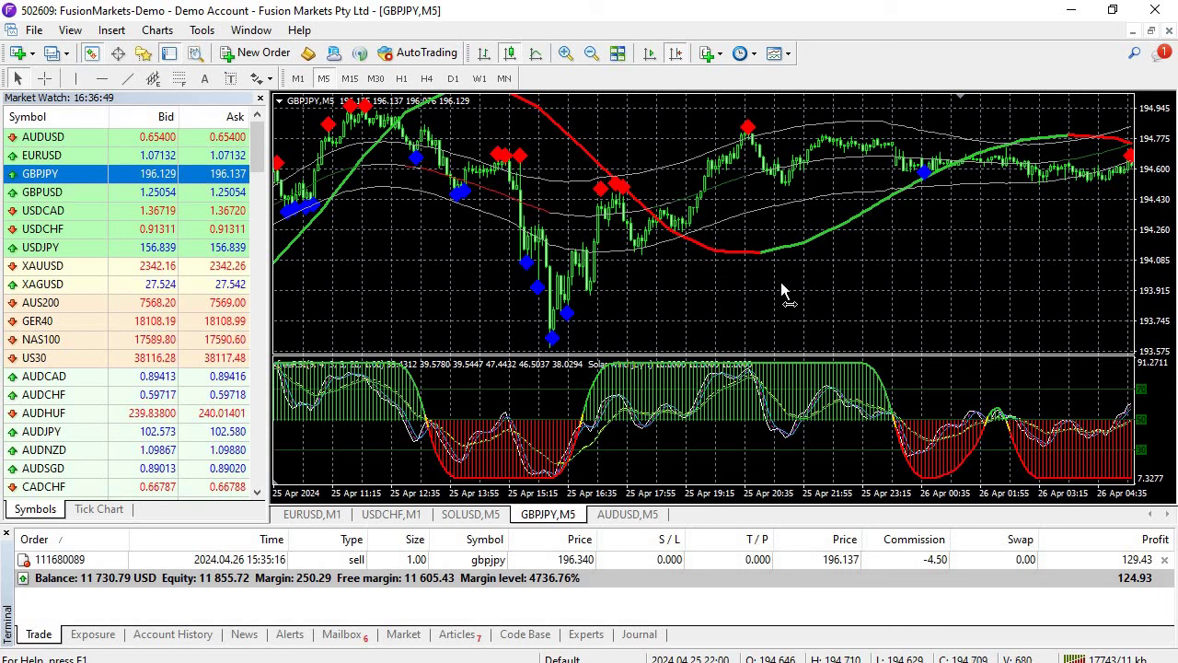
scroll(677, 131, "down", 2)
scroll(677, 132, "down", 1)
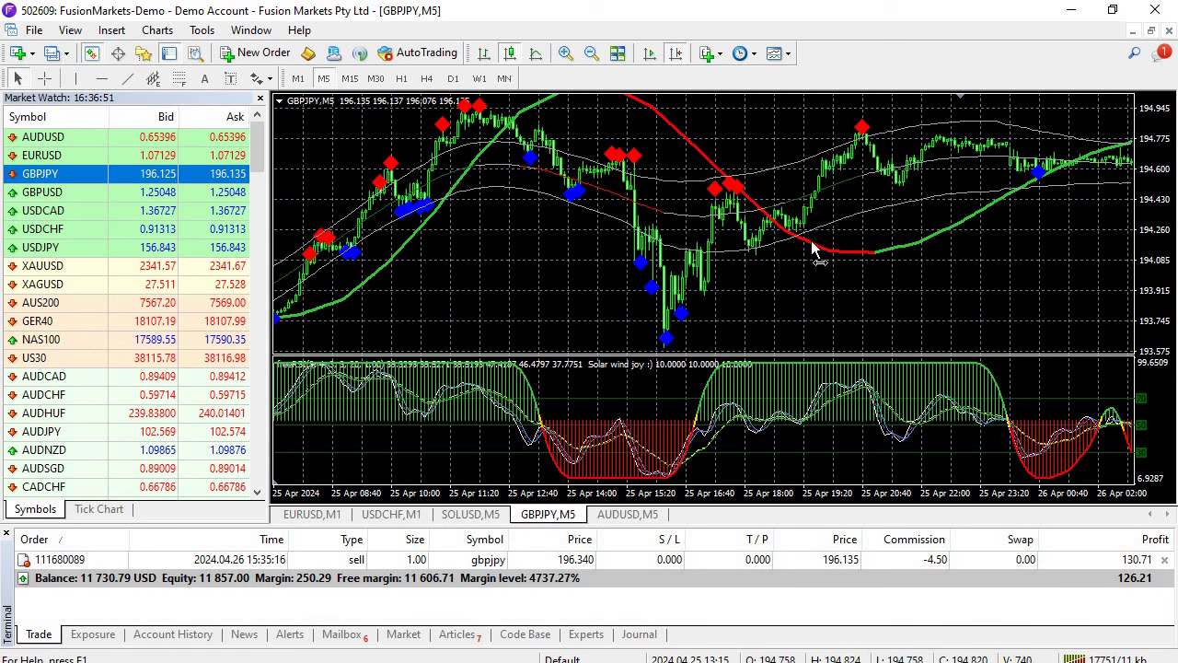
scroll(494, 205, "down", 4)
scroll(876, 202, "down", 2)
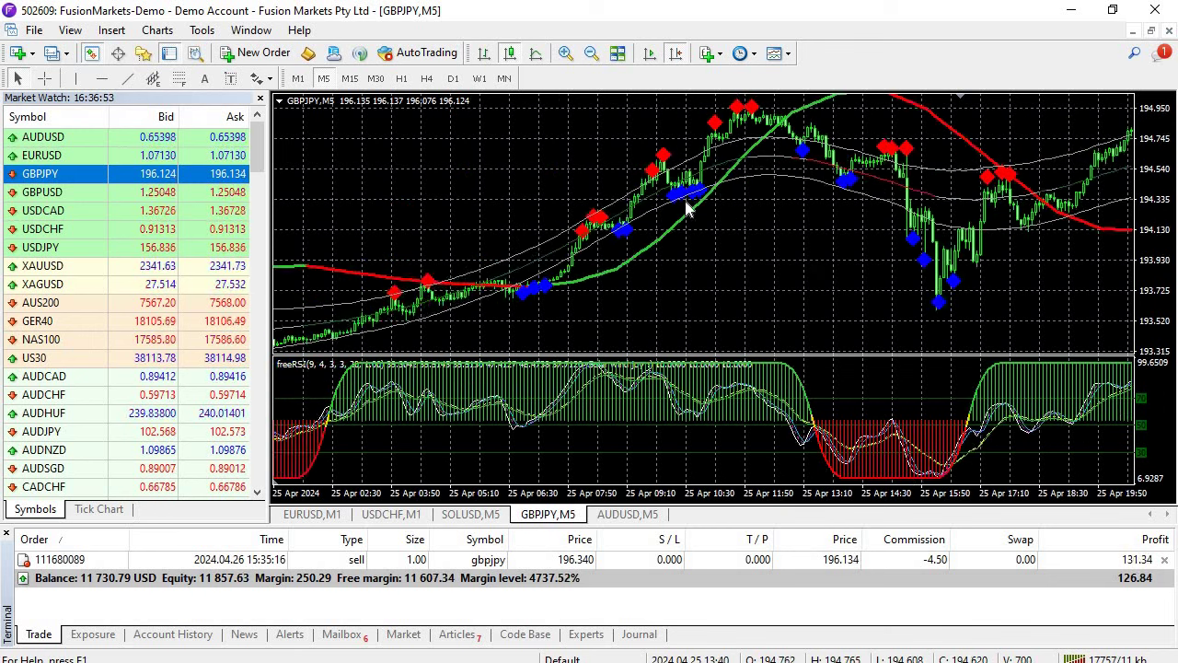
scroll(686, 210, "down", 6)
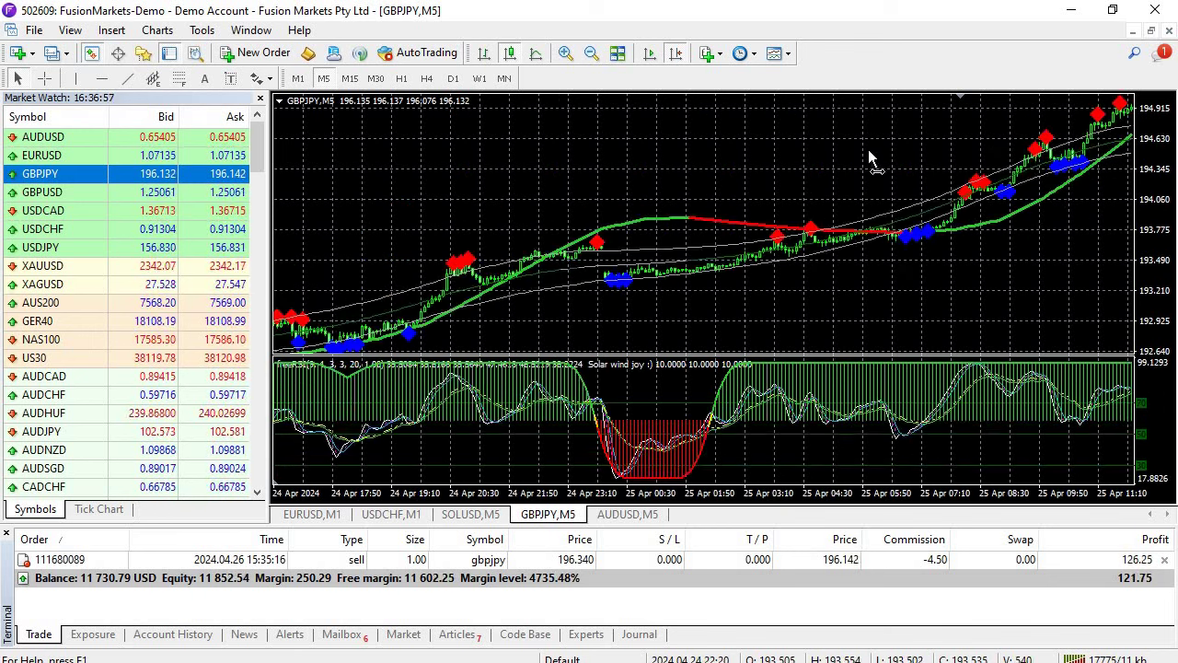
- Examine the GBPJPY M5 signals of 24 April up close along the green trend line and the RSI histogram
scroll(868, 149, "down", 8)
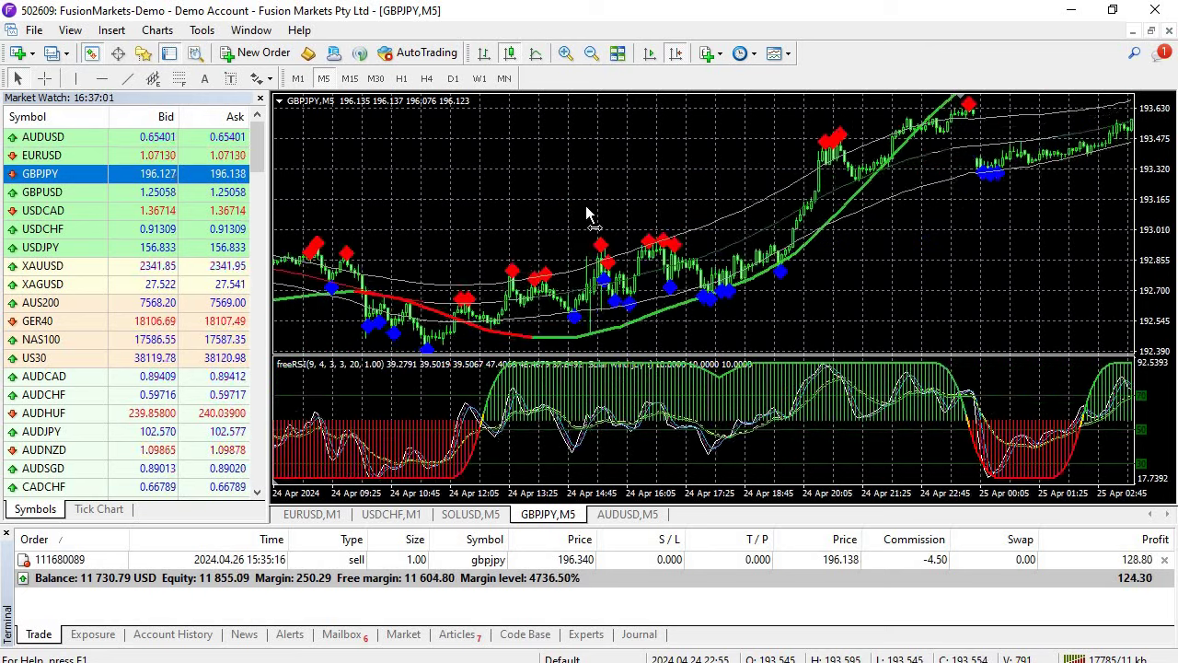
left_click_drag(586, 208, 594, 210)
scroll(701, 344, "down", 3)
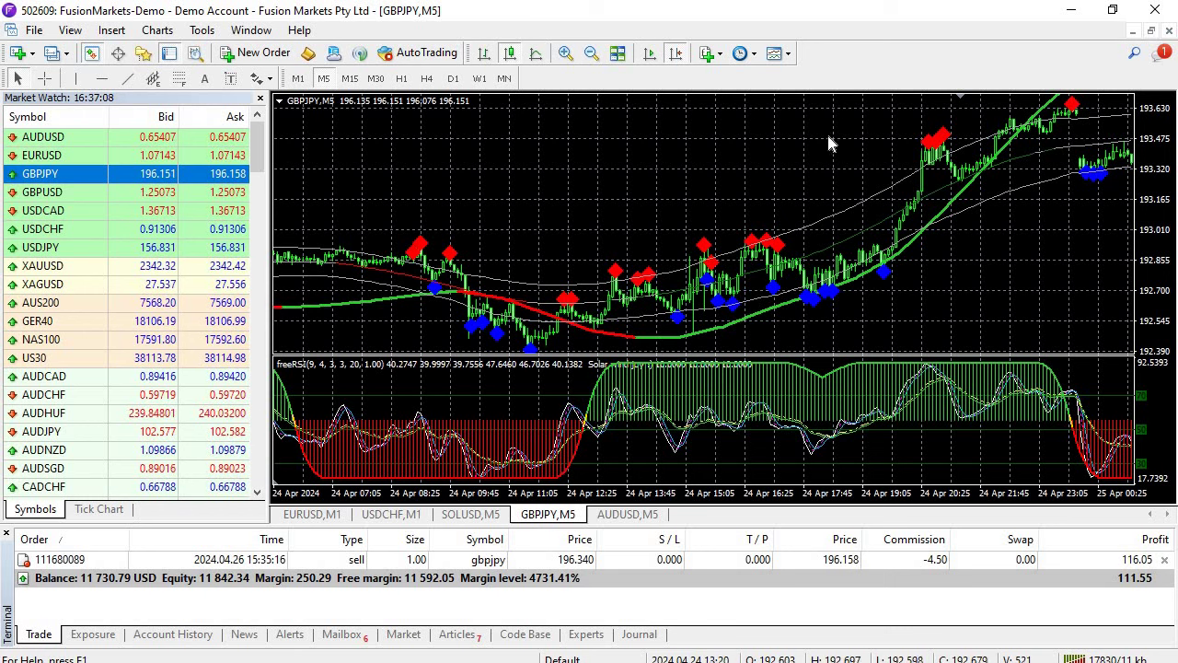
scroll(626, 313, "down", 5)
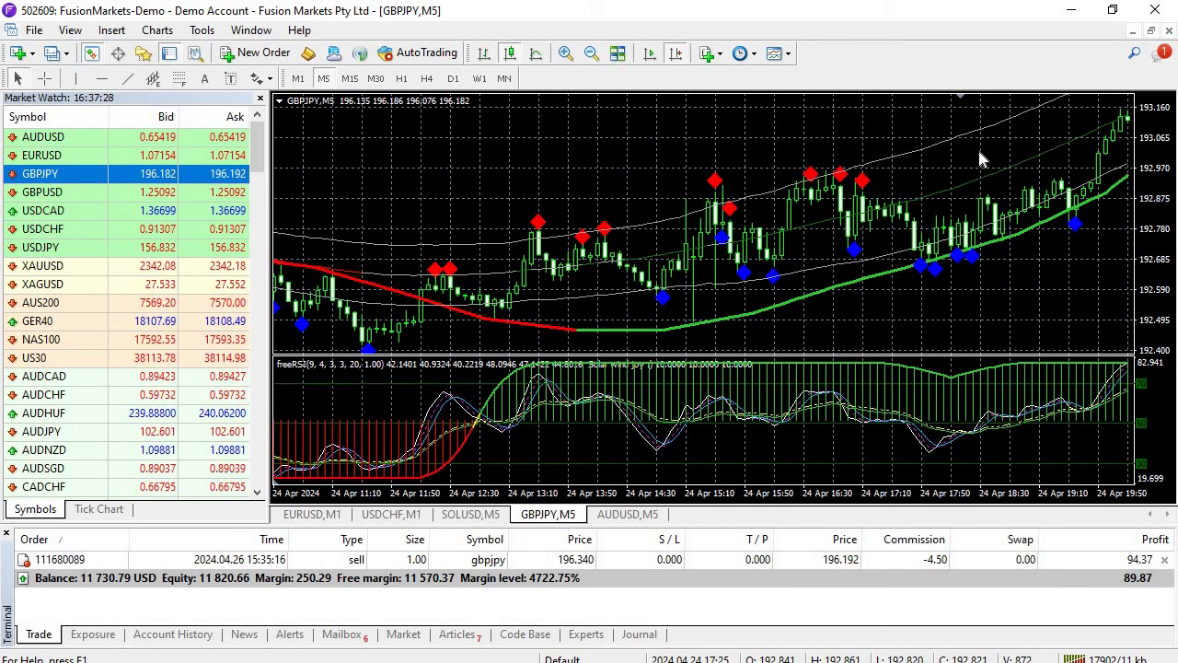
scroll(820, 132, "down", 10)
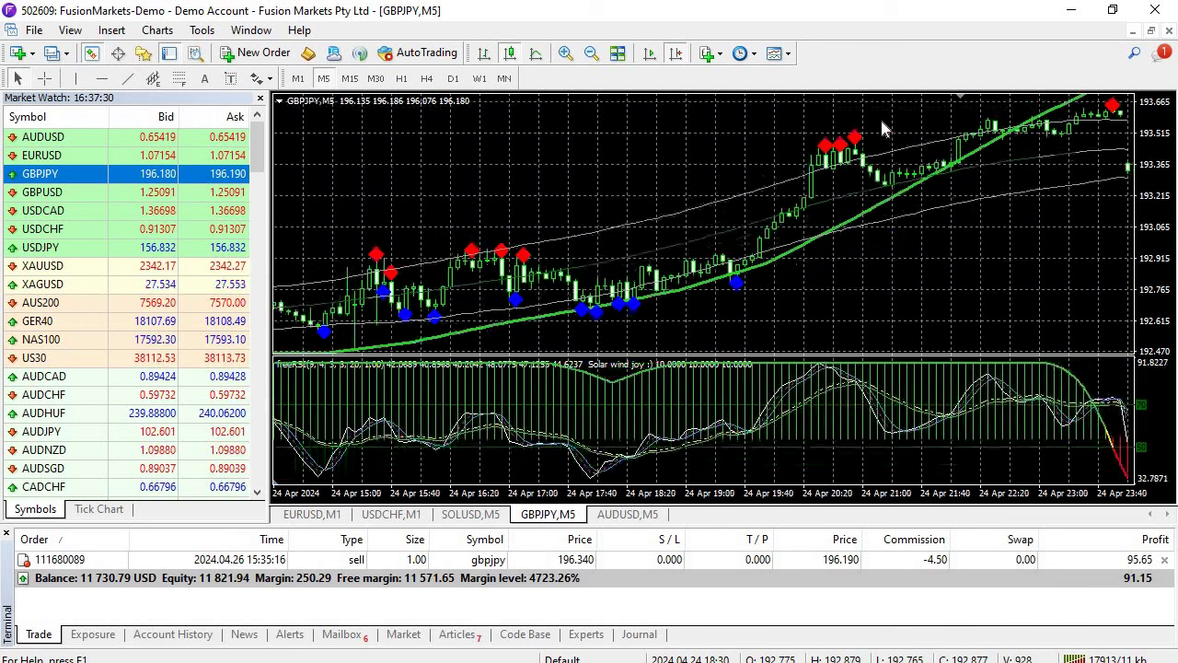
- Examine the GBPJPY M5 diamond signals from late 24 April through 25 April against the bands and the trend line's colour changes
scroll(790, 336, "down", 4)
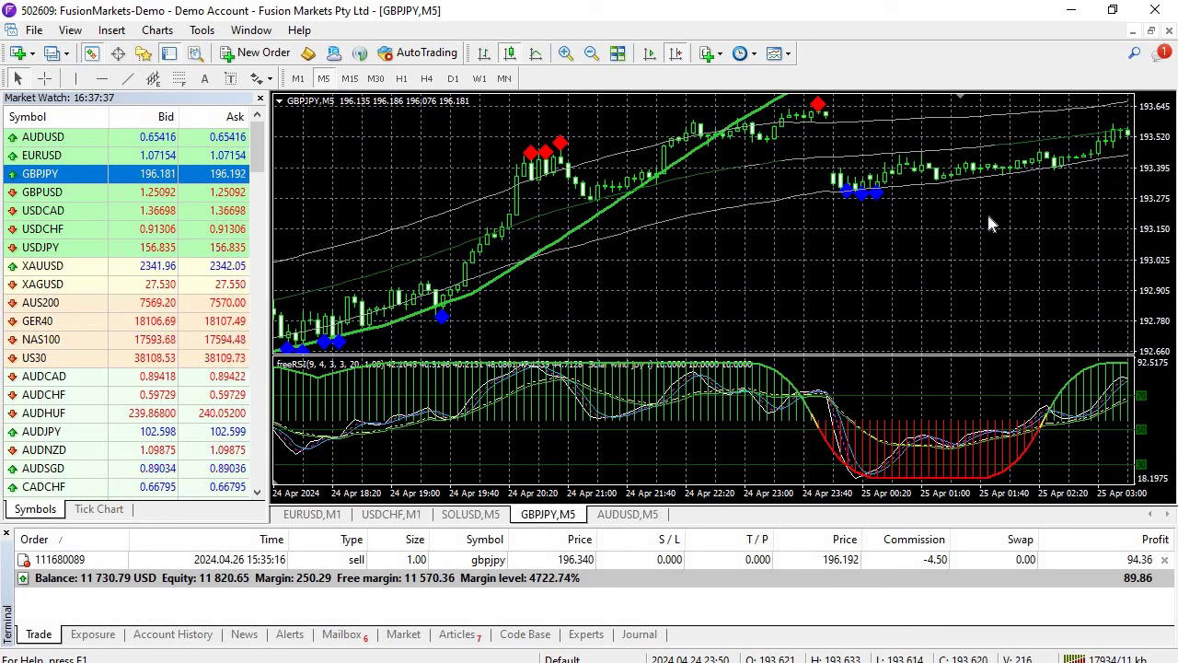
scroll(793, 274, "down", 6)
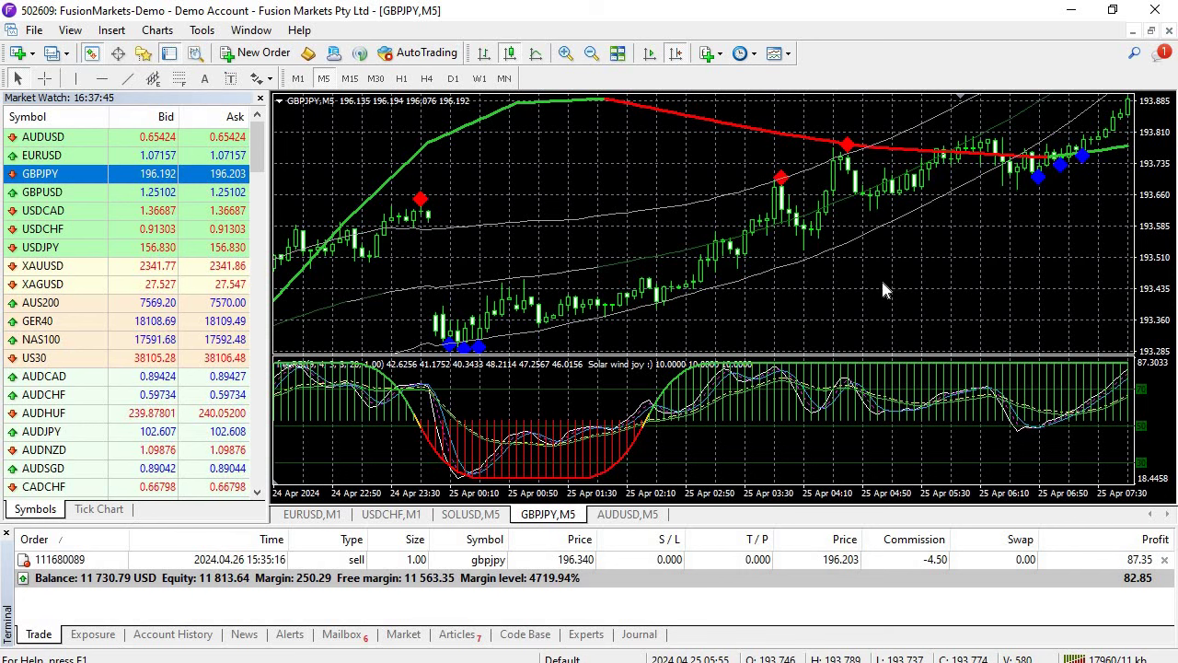
scroll(879, 277, "down", 5)
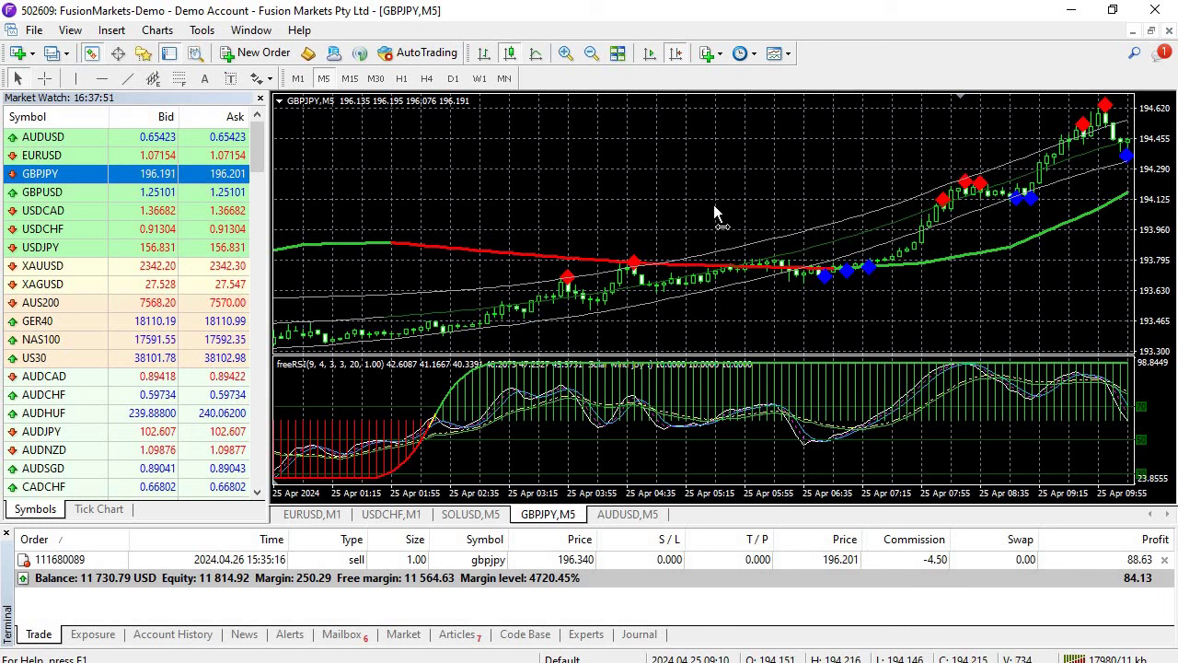
scroll(705, 175, "down", 5)
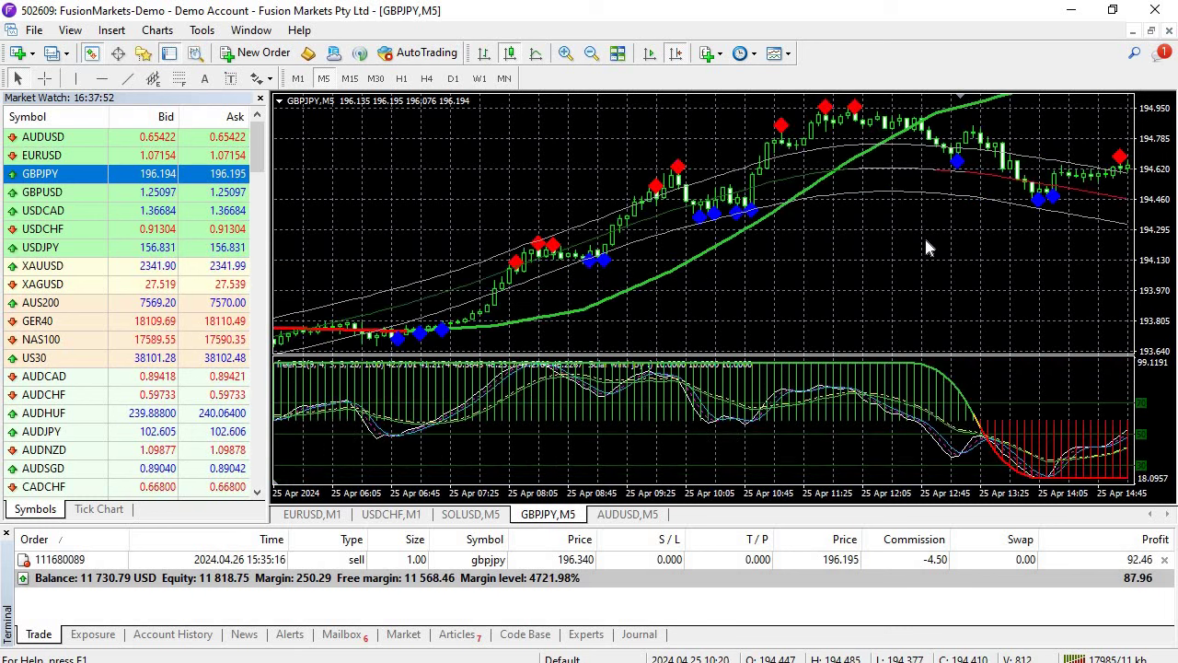
scroll(766, 138, "down", 5)
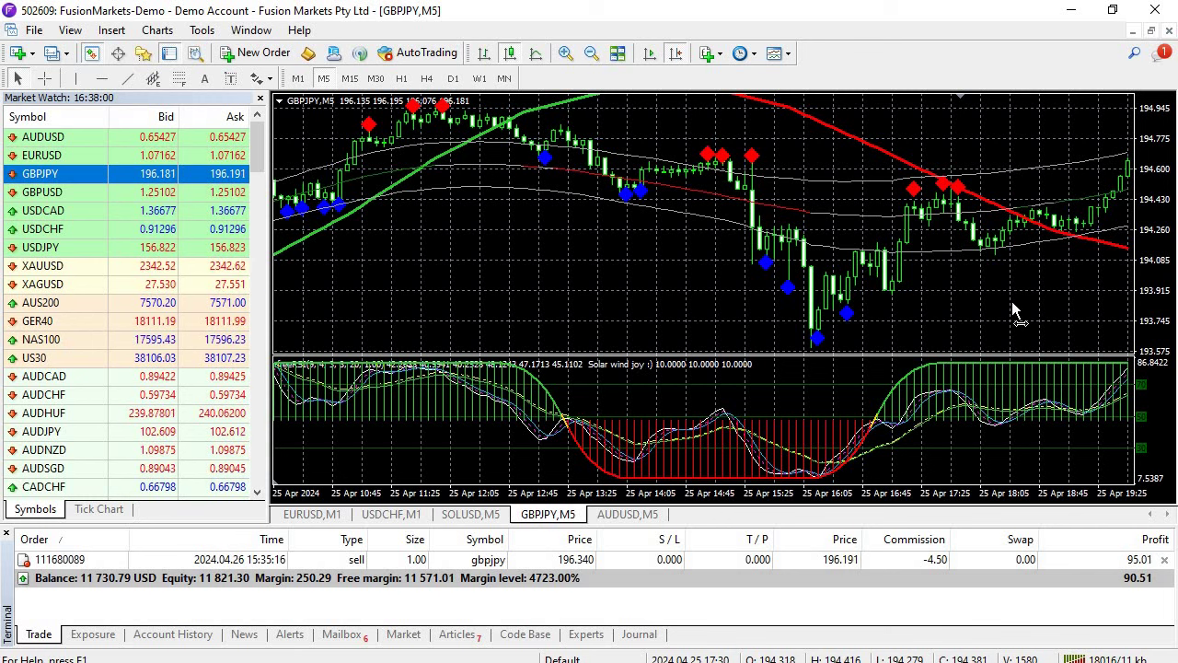
left_click_drag(653, 300, 571, 300)
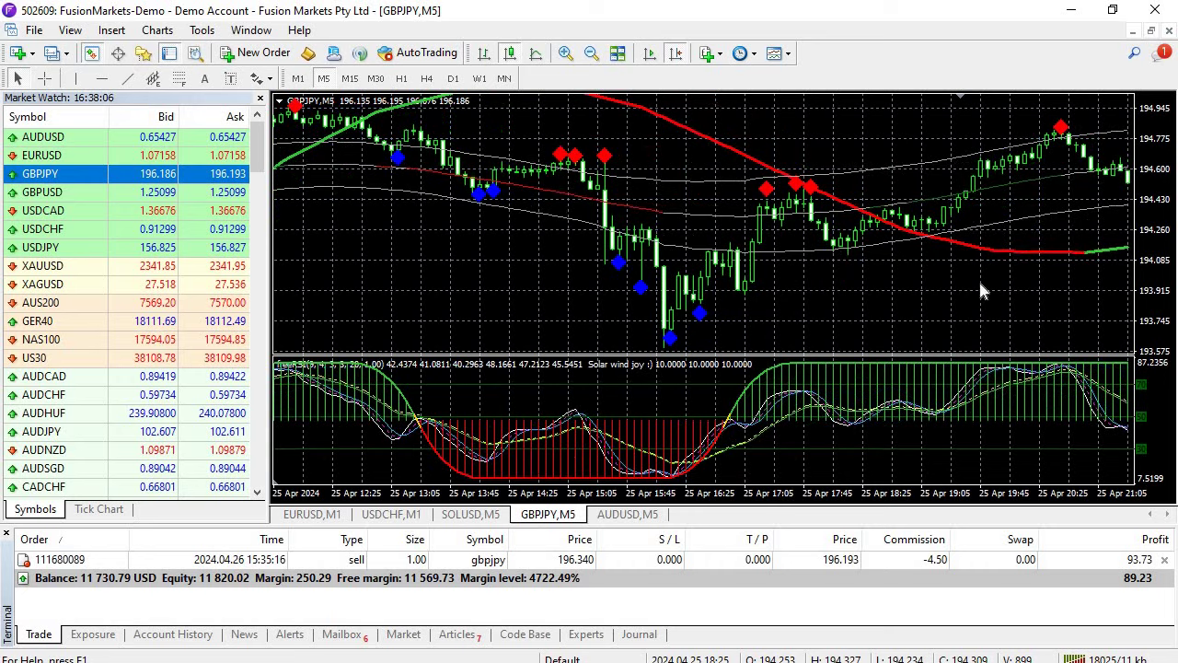
left_click_drag(1104, 258, 974, 263)
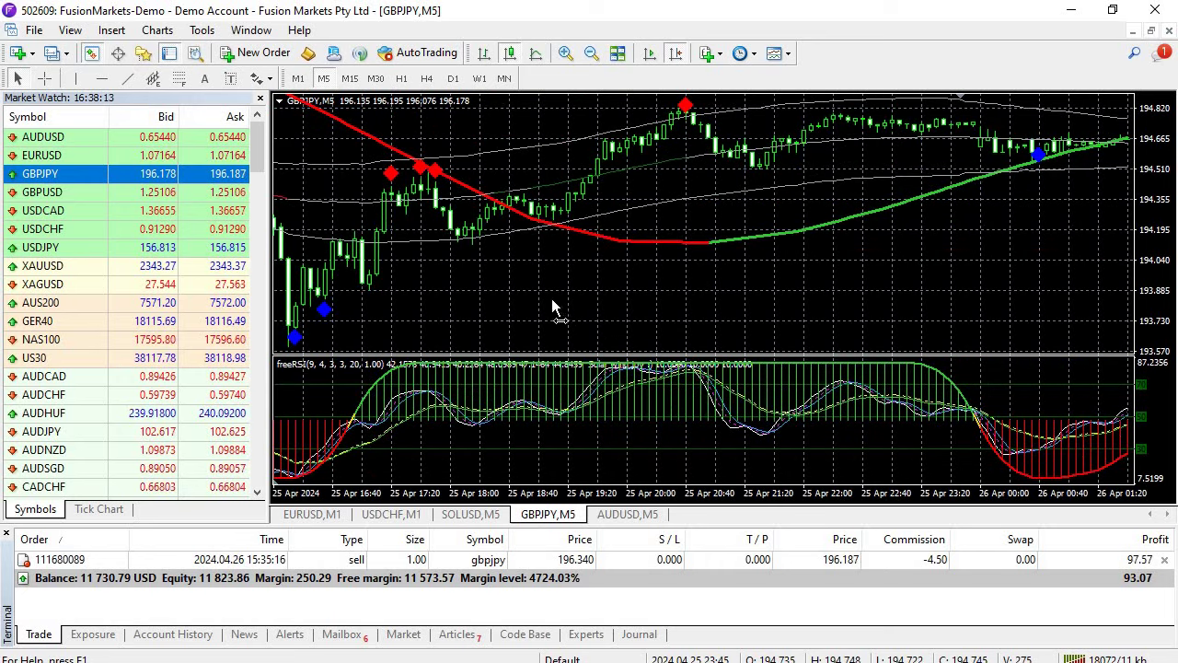
- Examine the GBPJPY M5 signals of 26 April up to the latest candle and recheck those of late 25 April
scroll(552, 306, "down", 8)
scroll(736, 277, "down", 3)
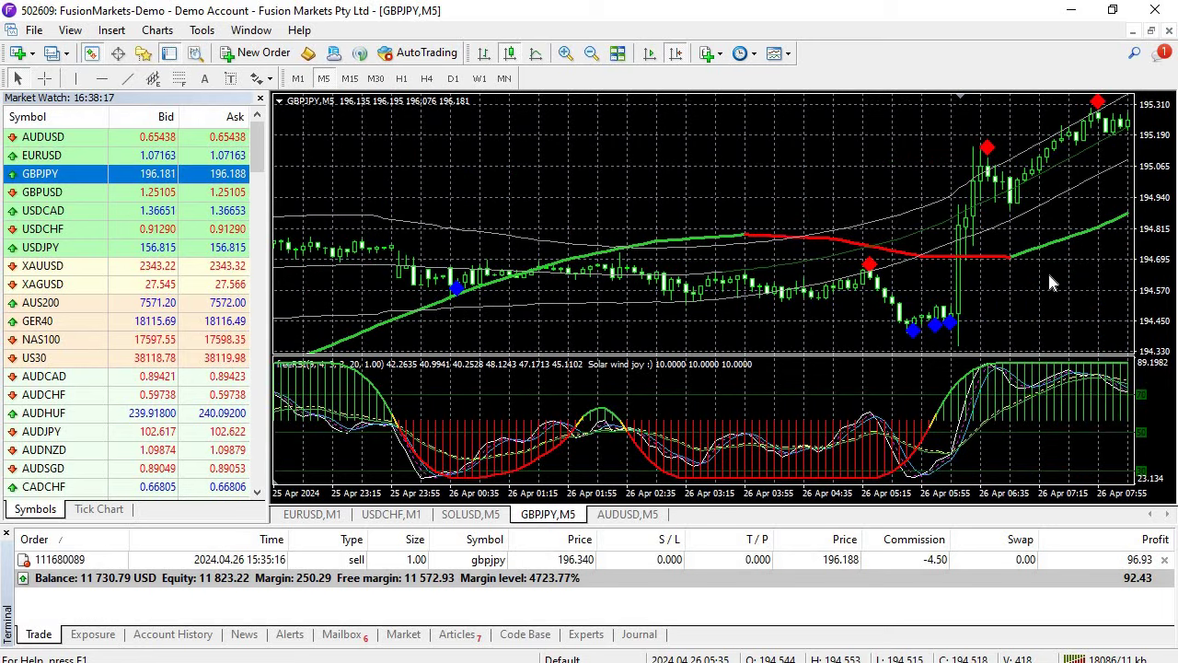
scroll(865, 249, "down", 4)
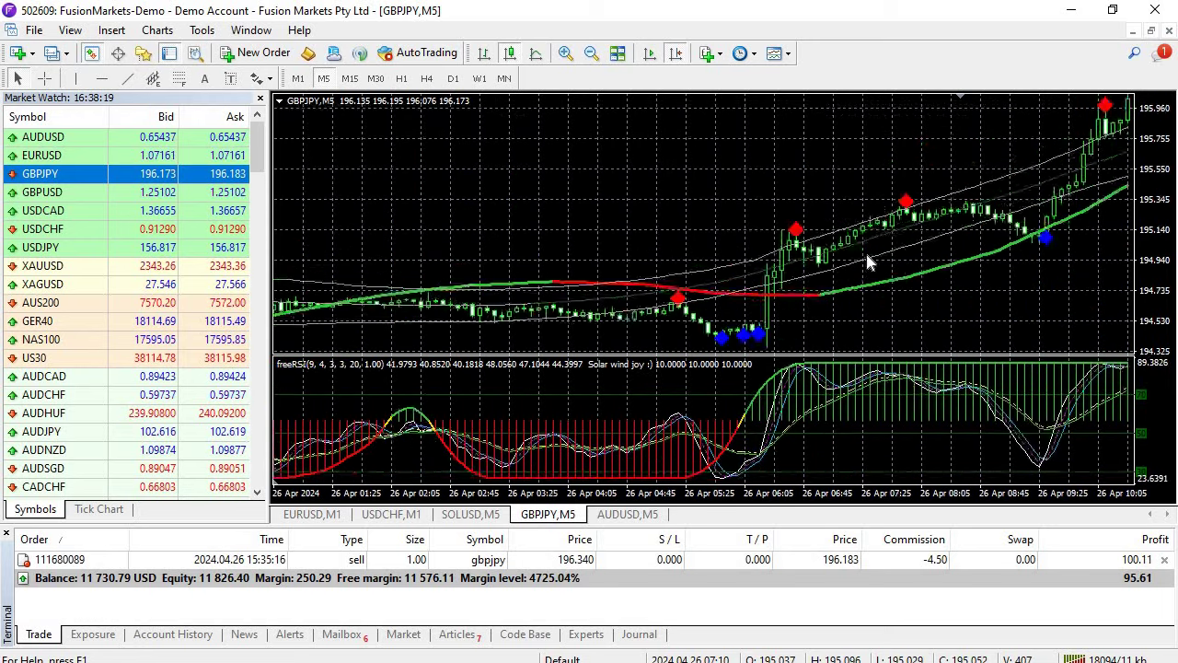
scroll(866, 254, "down", 4)
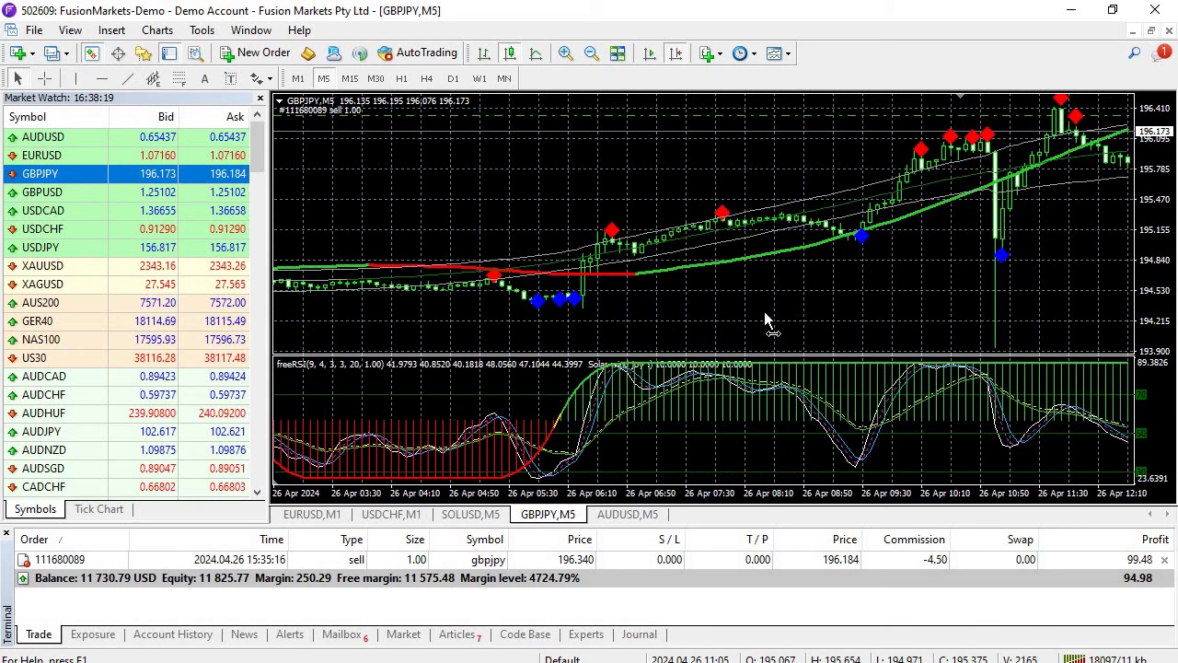
scroll(727, 318, "down", 8)
scroll(750, 277, "down", 1)
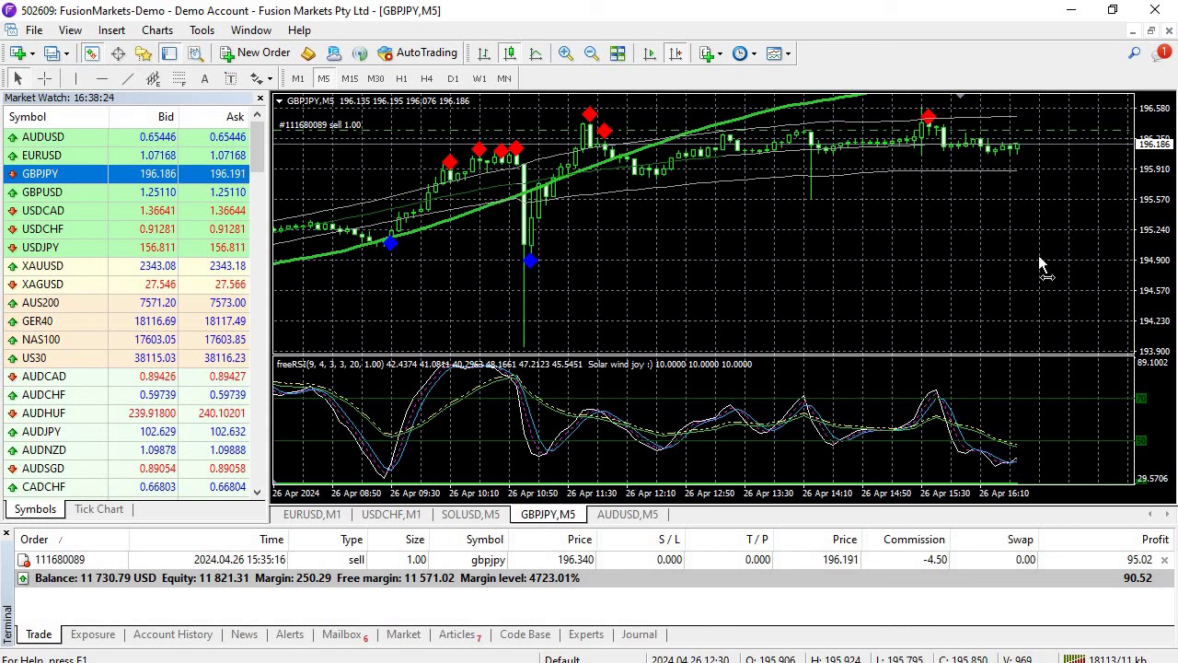
scroll(967, 231, "up", 10)
scroll(556, 224, "up", 12)
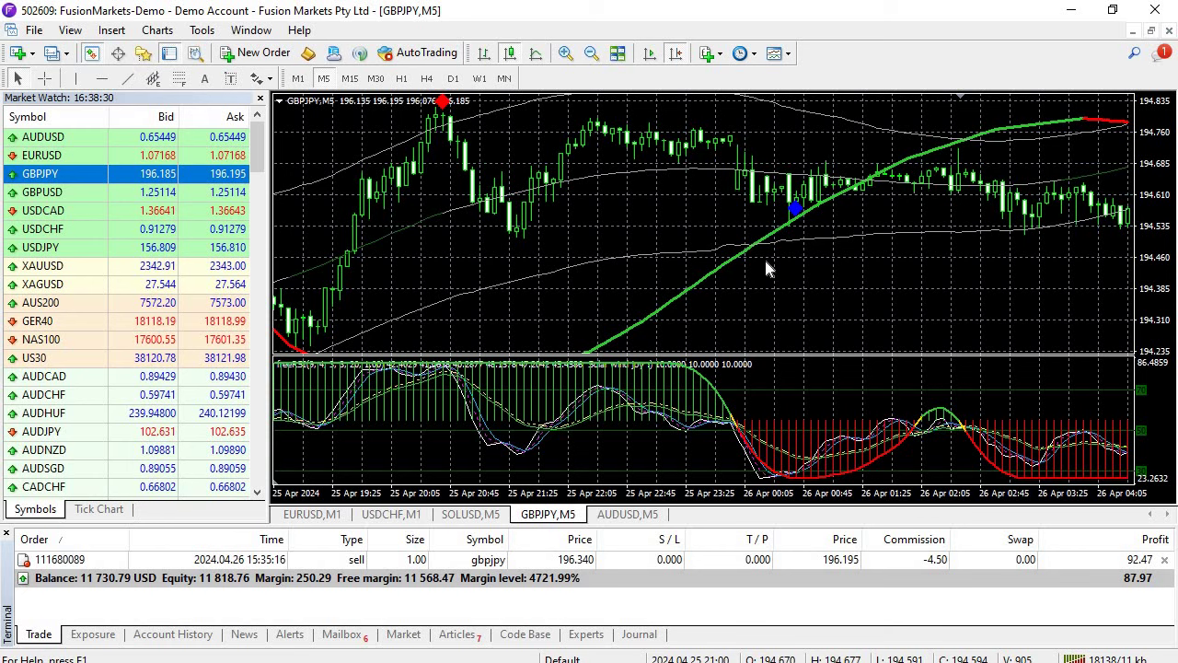
scroll(792, 230, "up", 7)
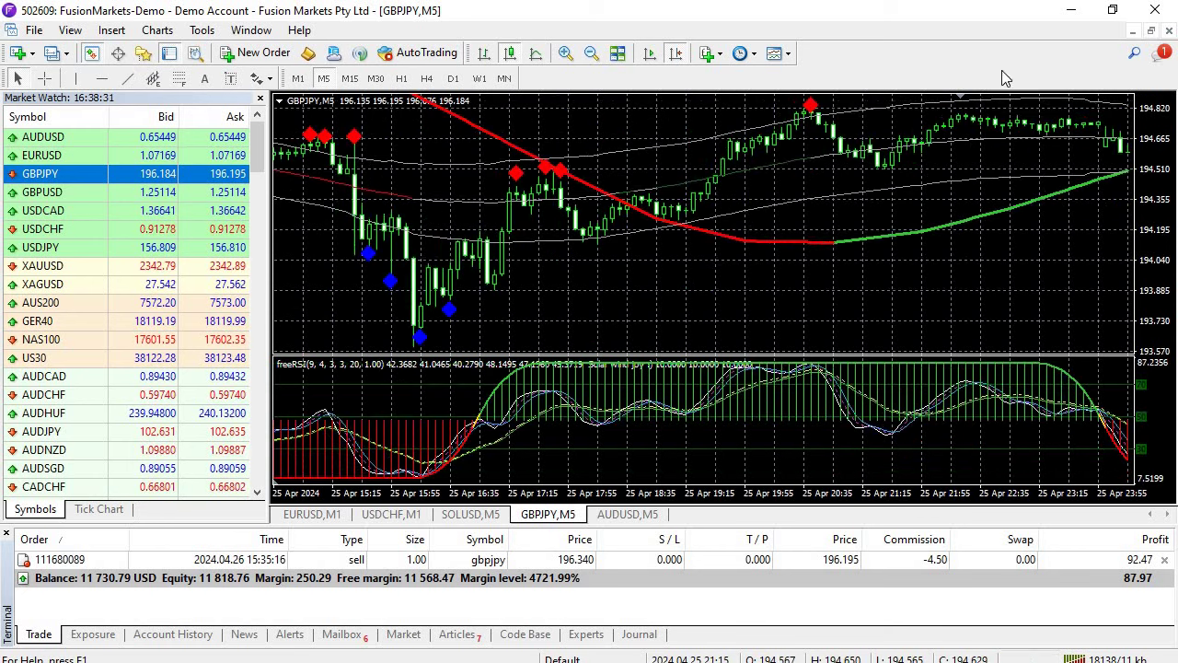
- Close the simplehoga TMA script file and open the New Text Document containing the contact details from the desktop
left_click(1071, 10)
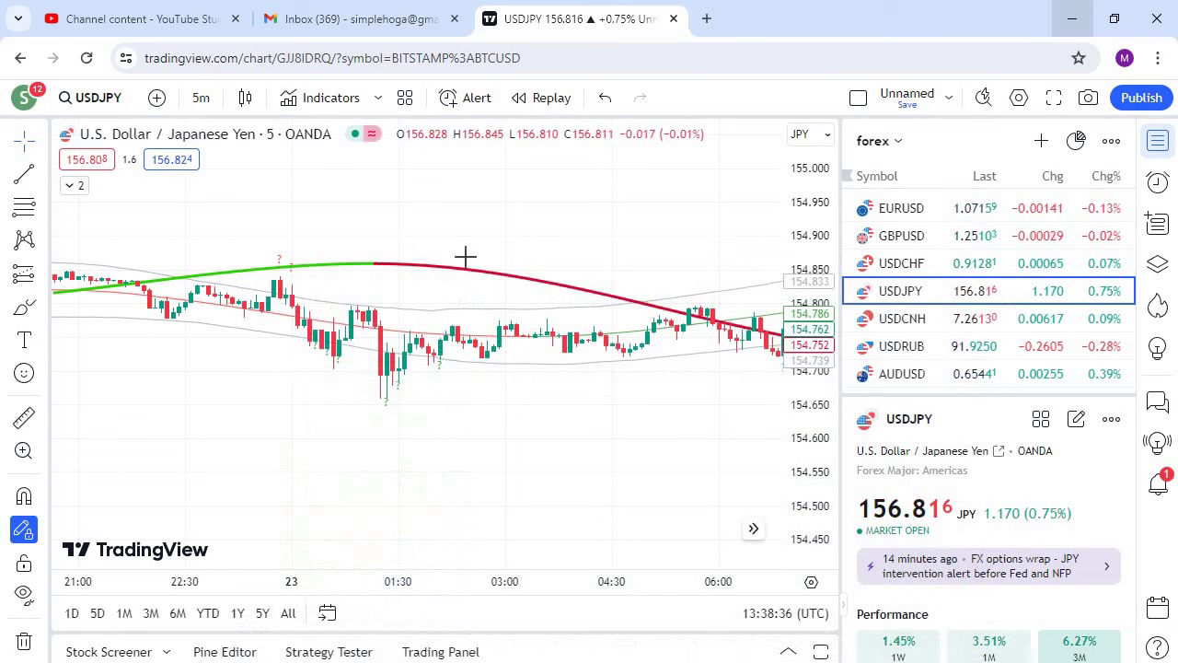
left_click(598, 657)
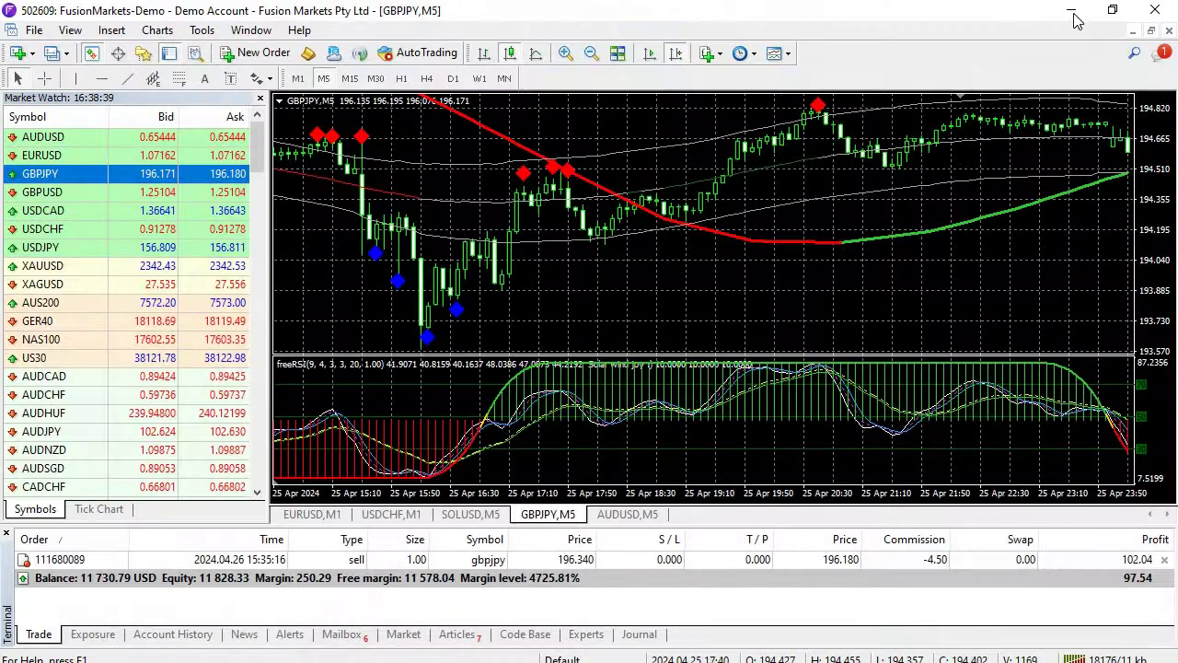
left_click(1067, 16)
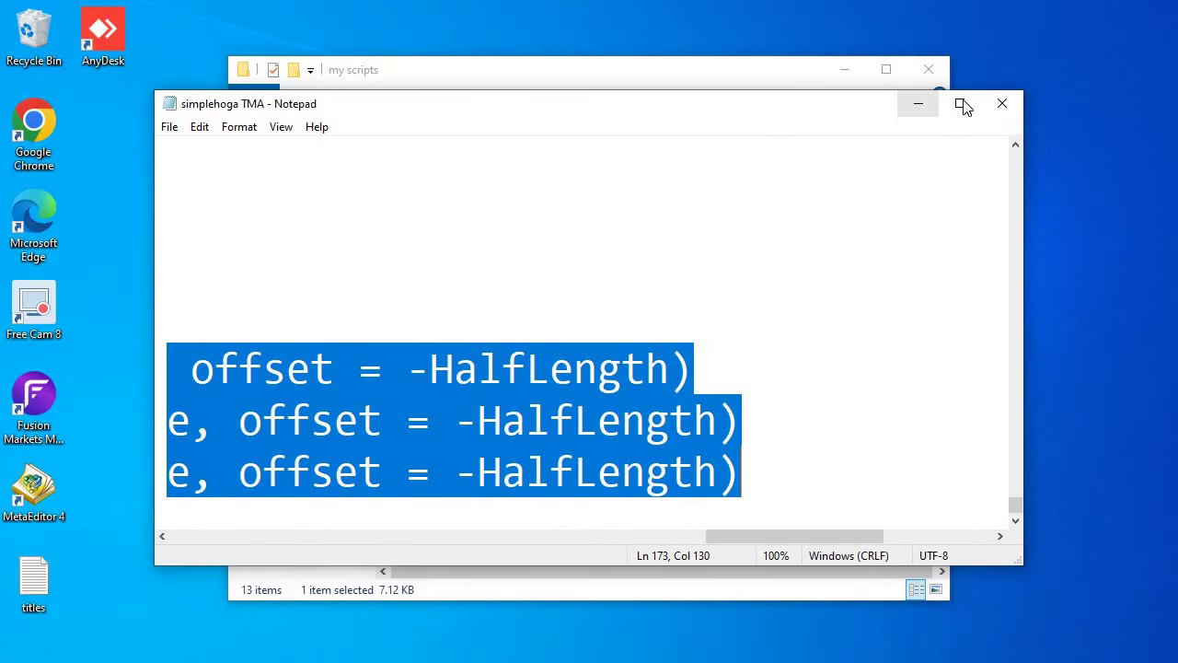
left_click(1001, 105)
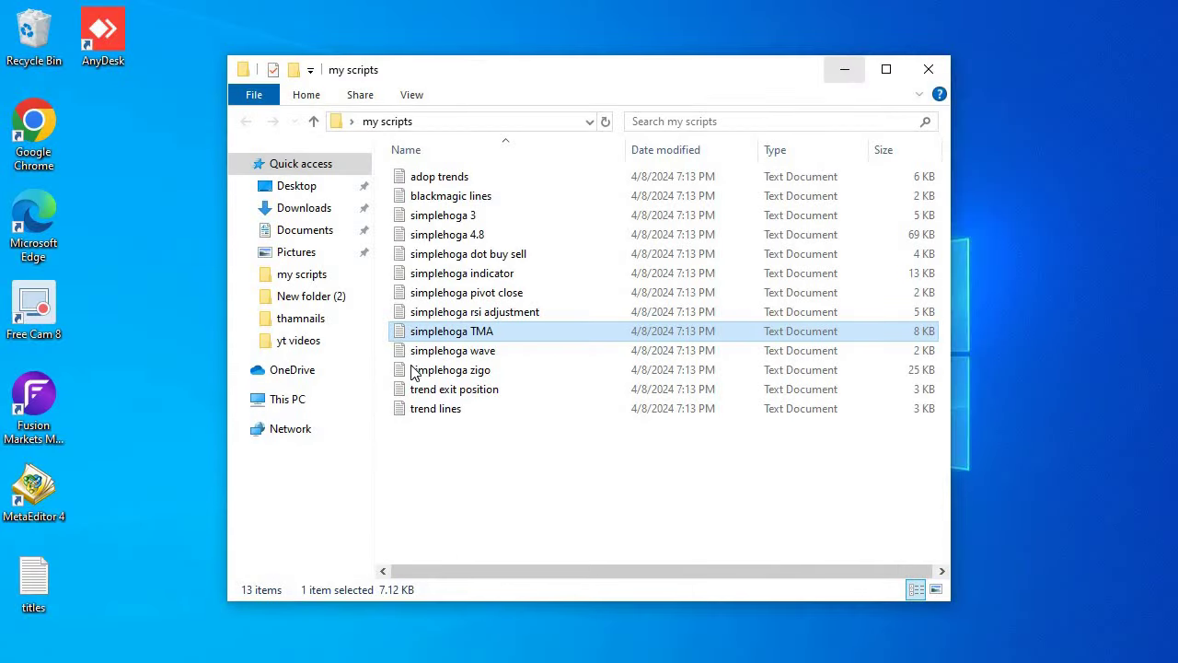
key("super+d")
double_click(473, 388)
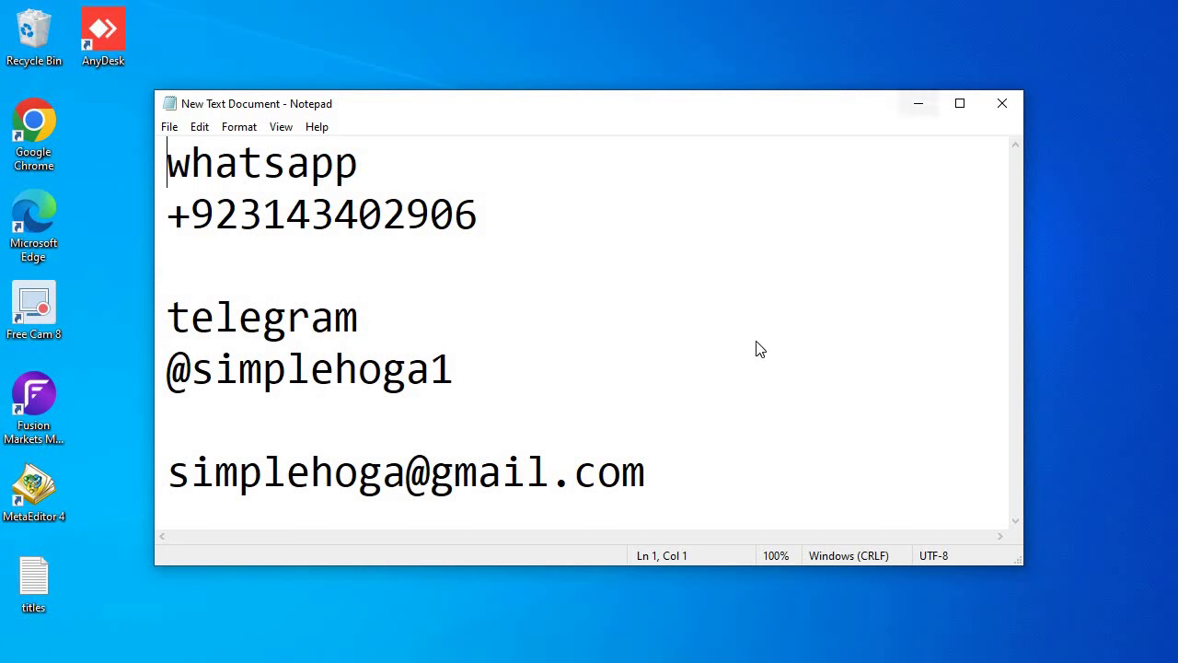
- Return to TradingView and remove the simplehoga TMA indicator from the USDJPY chart
left_click(917, 104)
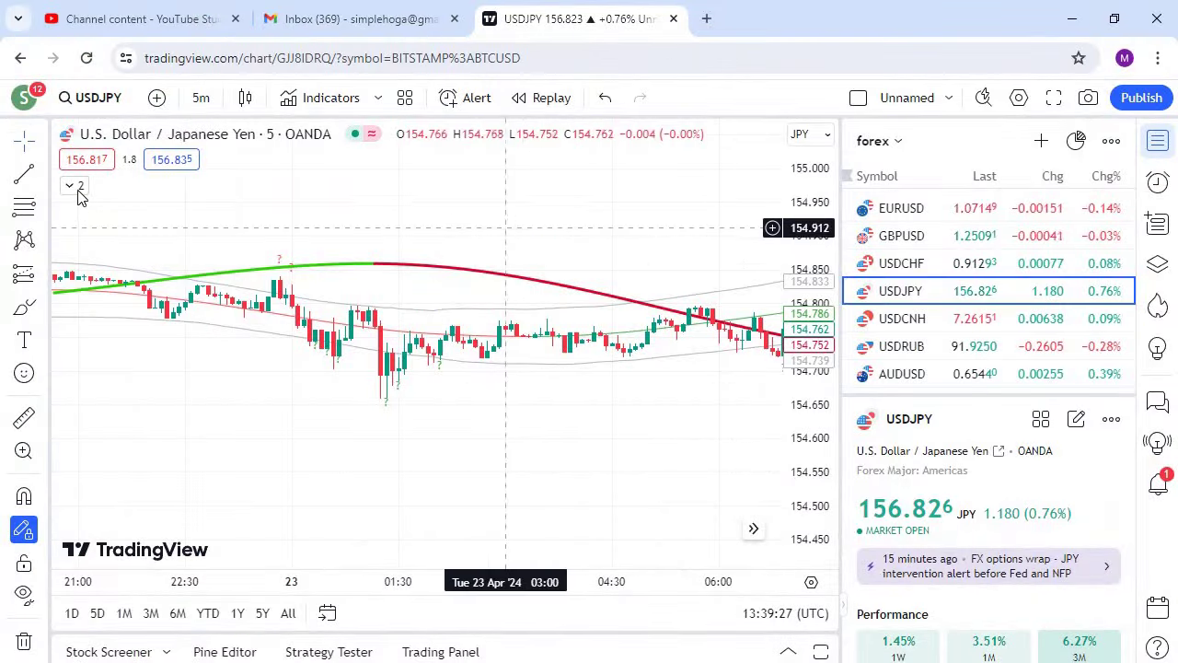
left_click(74, 186)
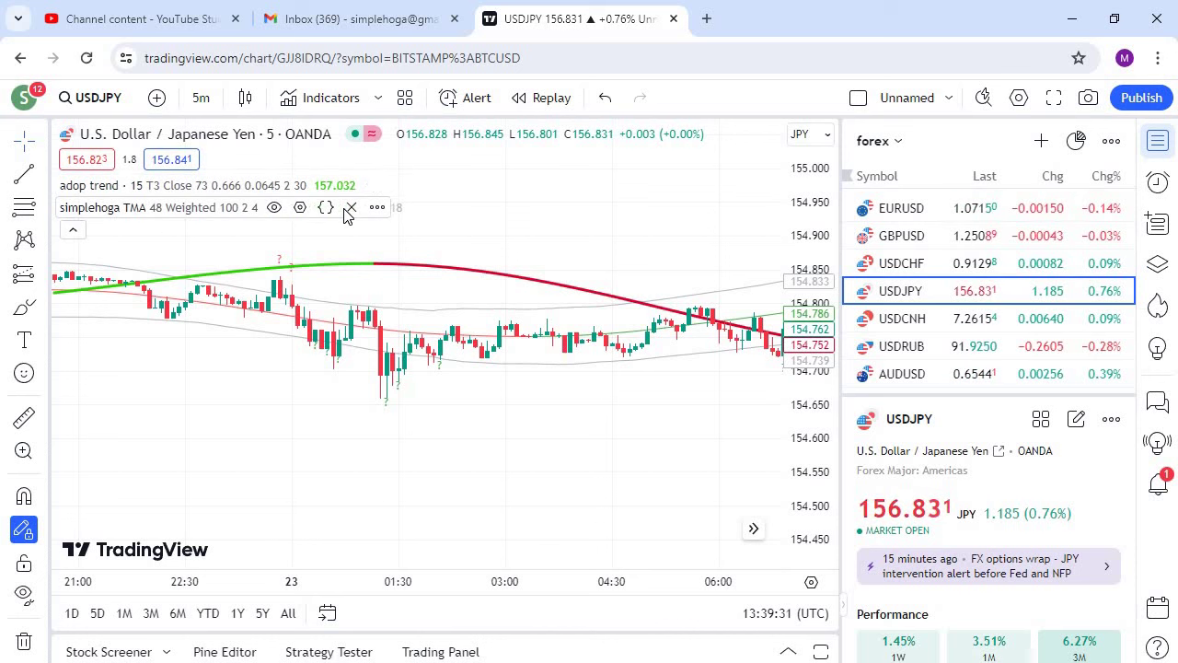
left_click(350, 207)
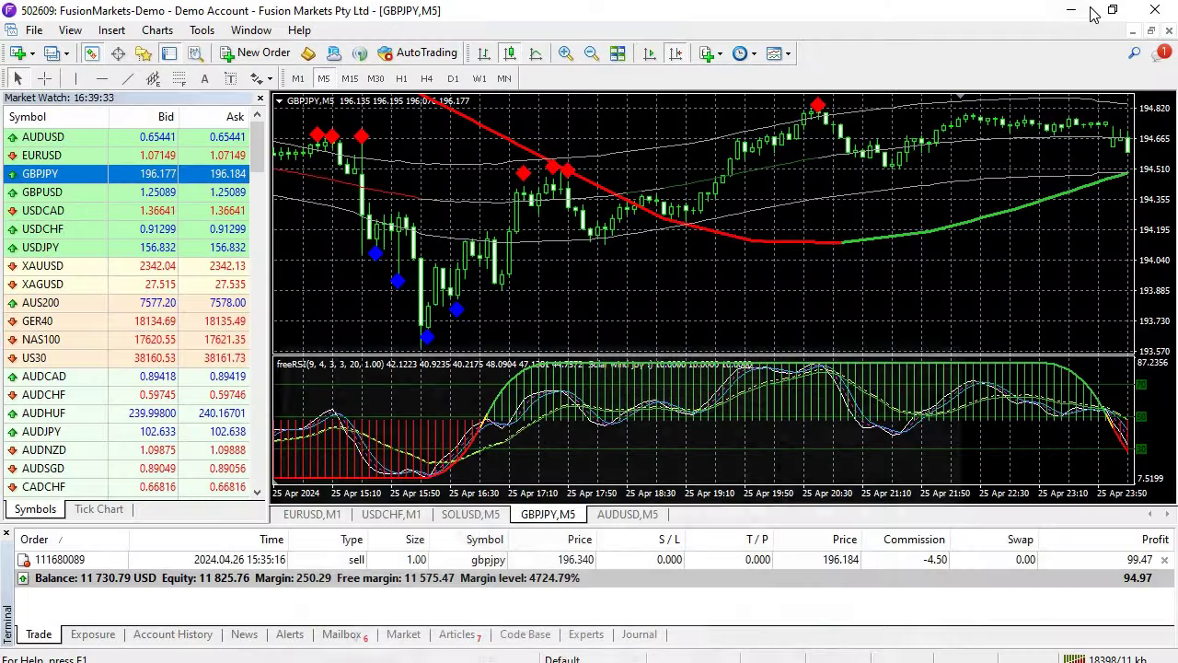
- Open the simplehoga 4.8 script from the desktop's my scripts folder and copy all of its code
left_click(1072, 20)
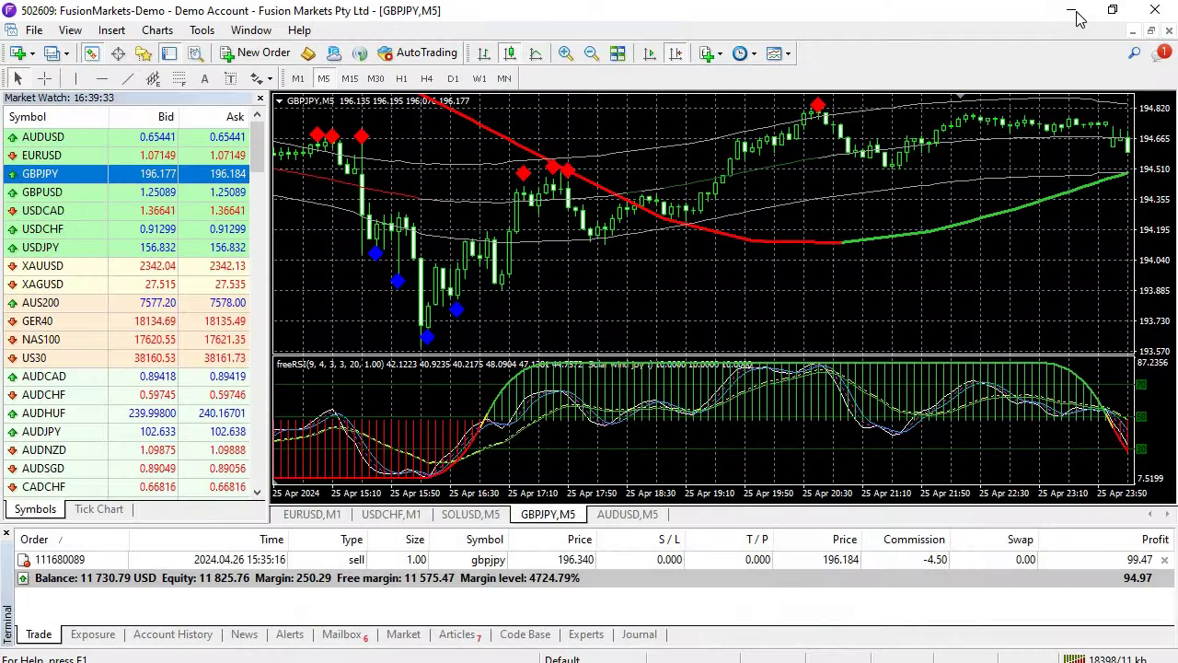
key("super+d")
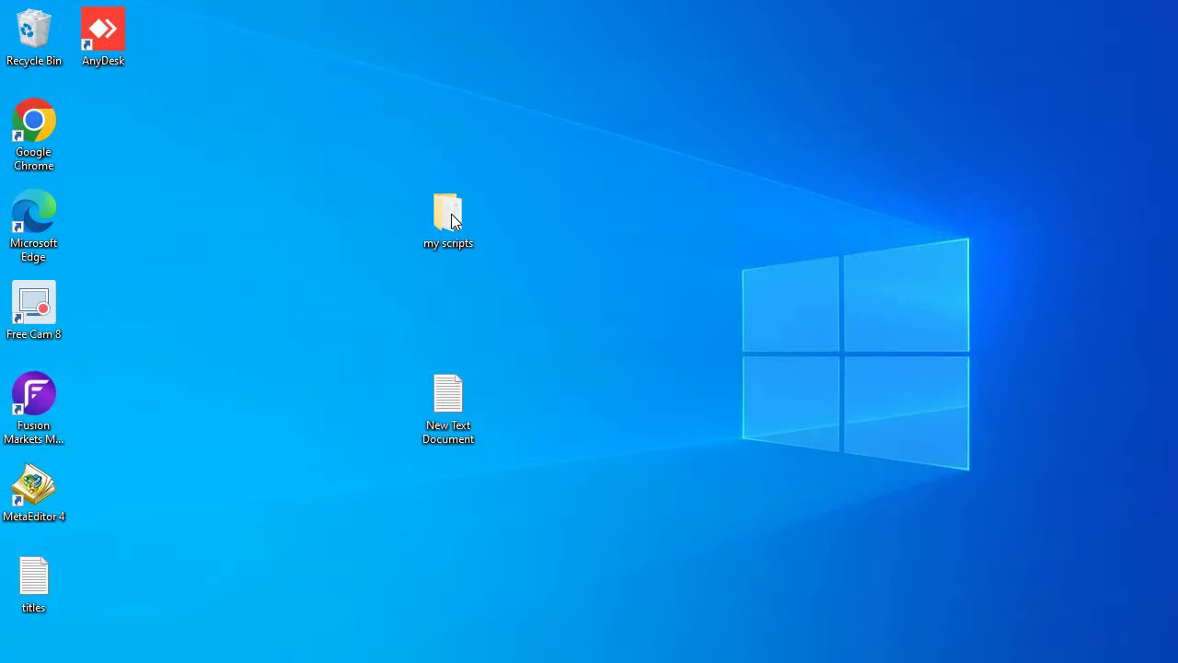
double_click(465, 242)
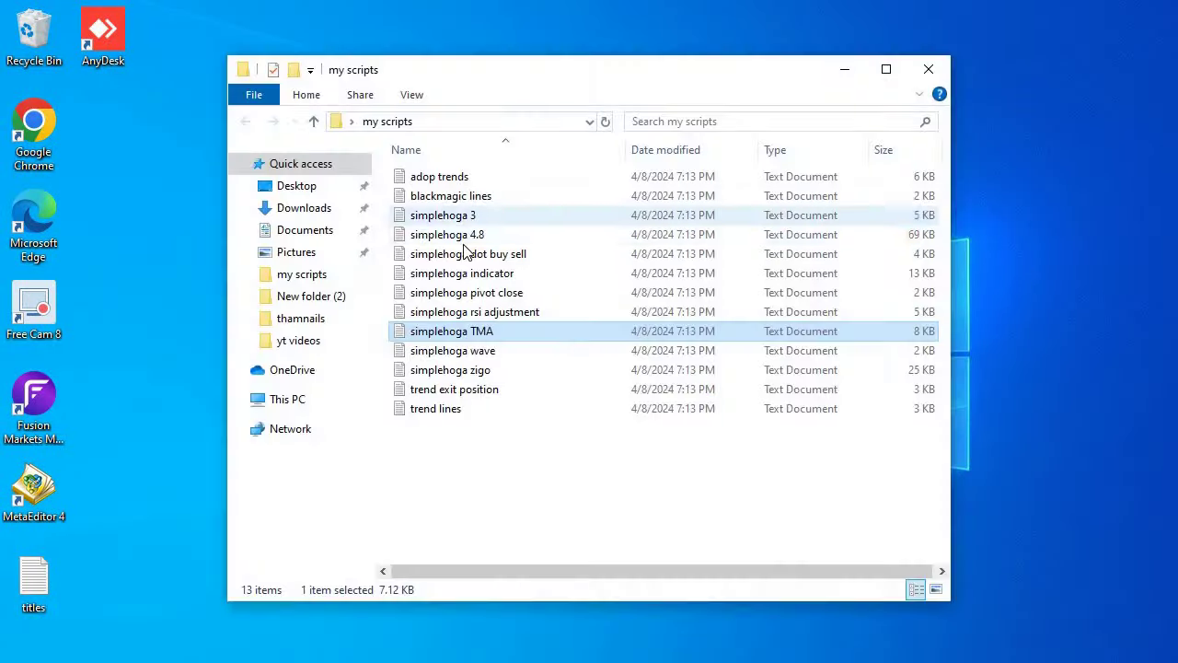
double_click(464, 234)
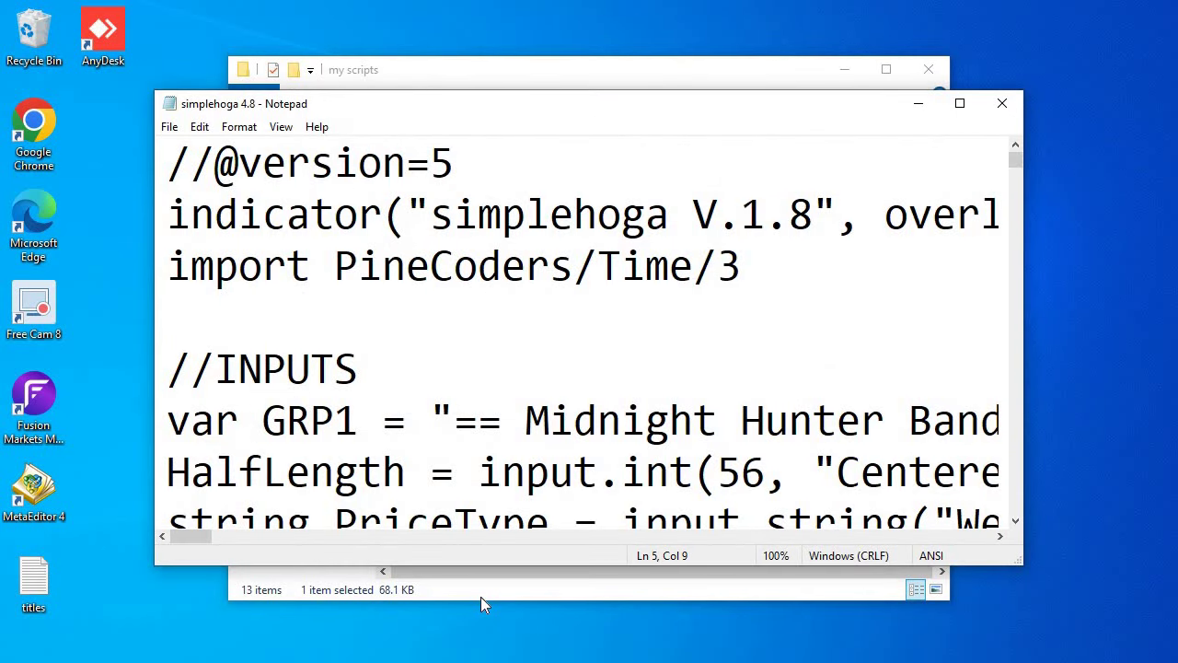
key("ctrl+a")
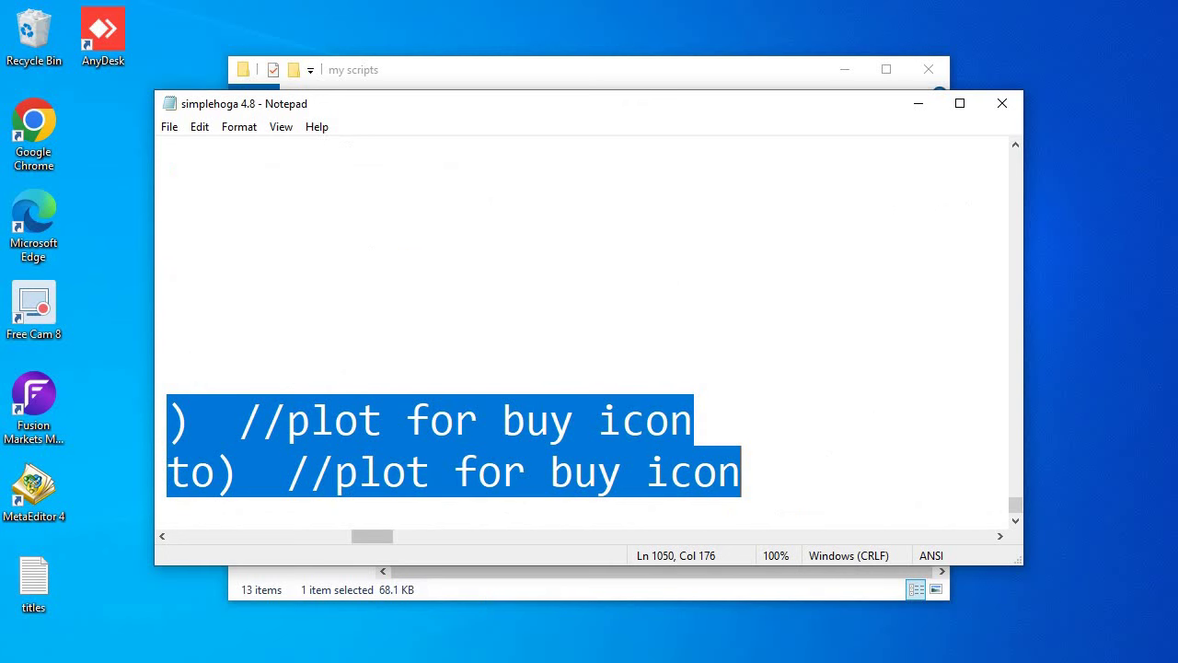
- Replace the old TMA code in TradingView's Pine Editor with the copied simplehoga 4.8 script and add it to the chart
left_click(224, 654)
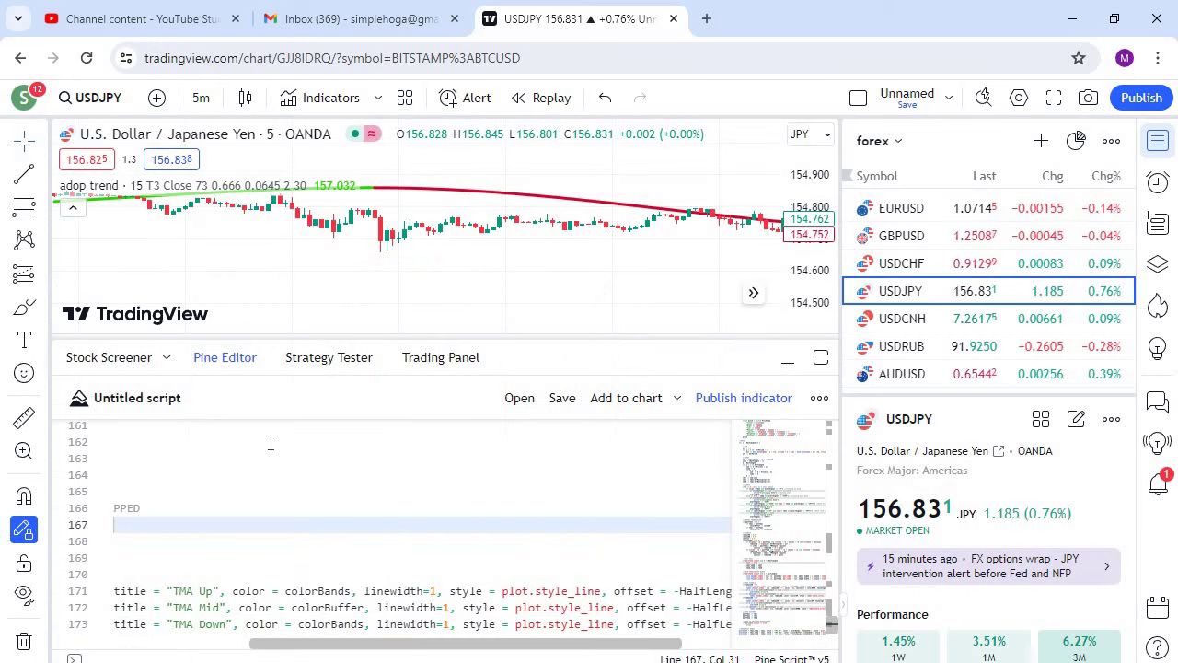
key("ctrl+a")
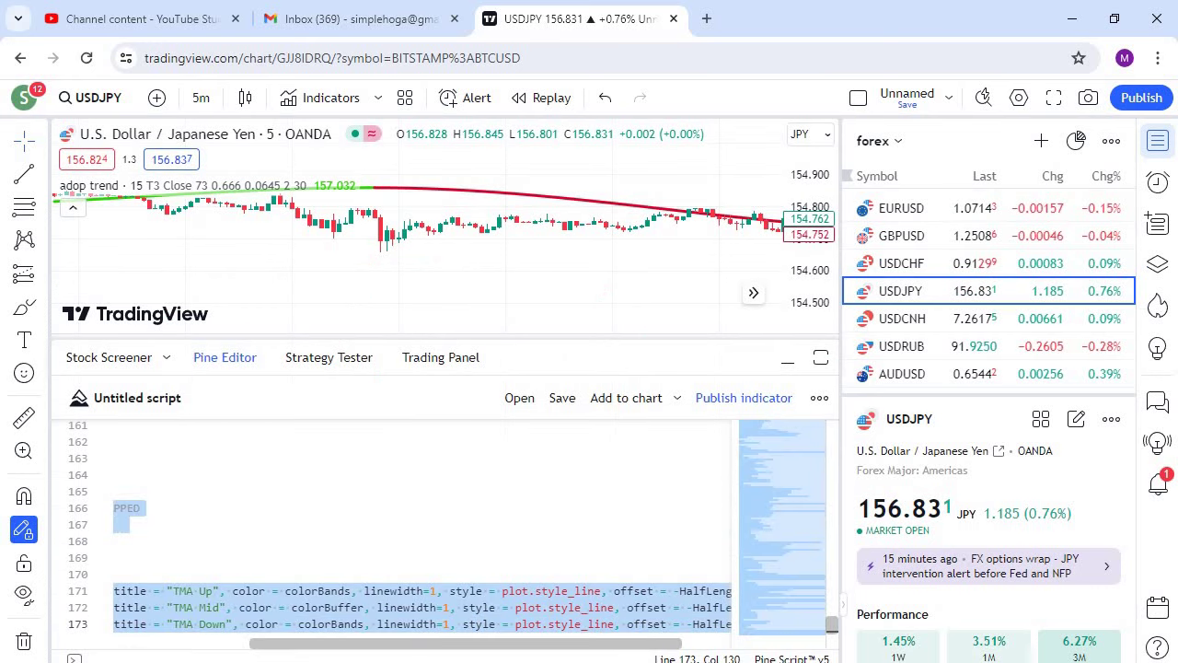
key("ctrl+v")
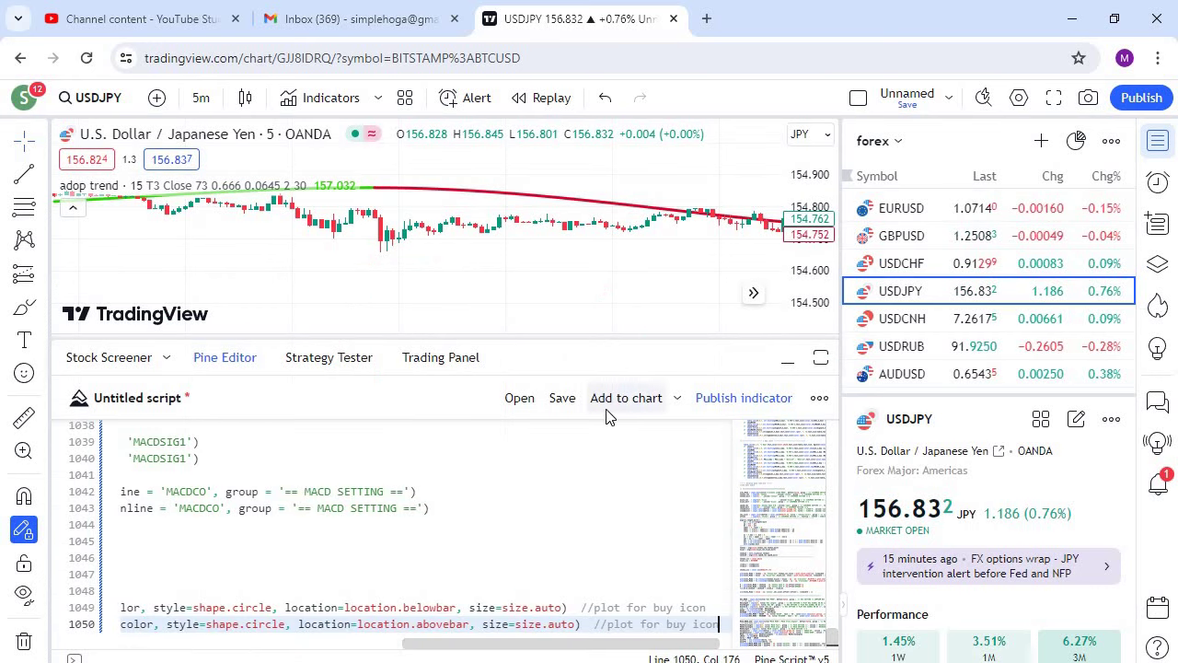
left_click(602, 405)
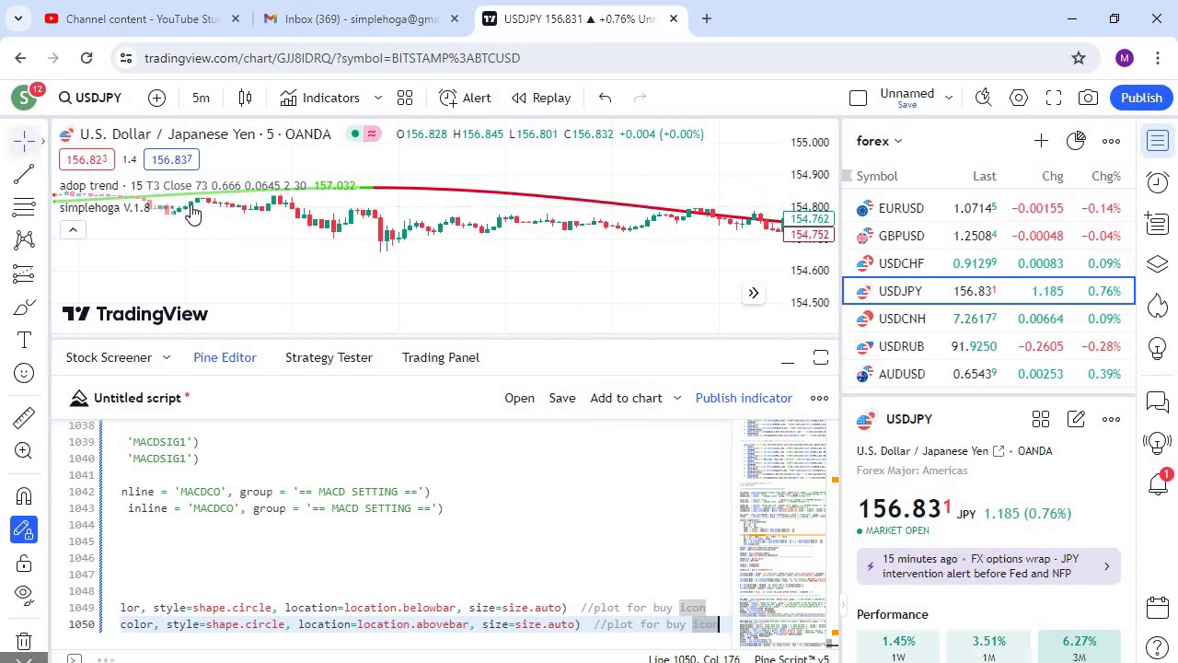
mouse_move(193, 208)
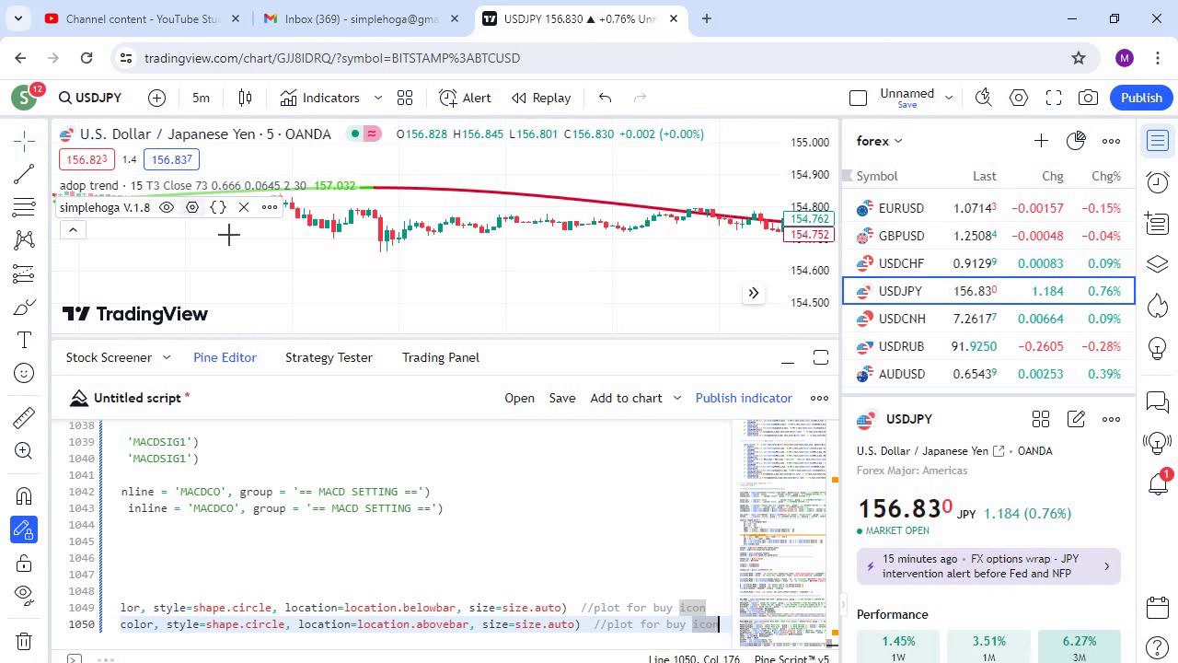
double_click(462, 314)
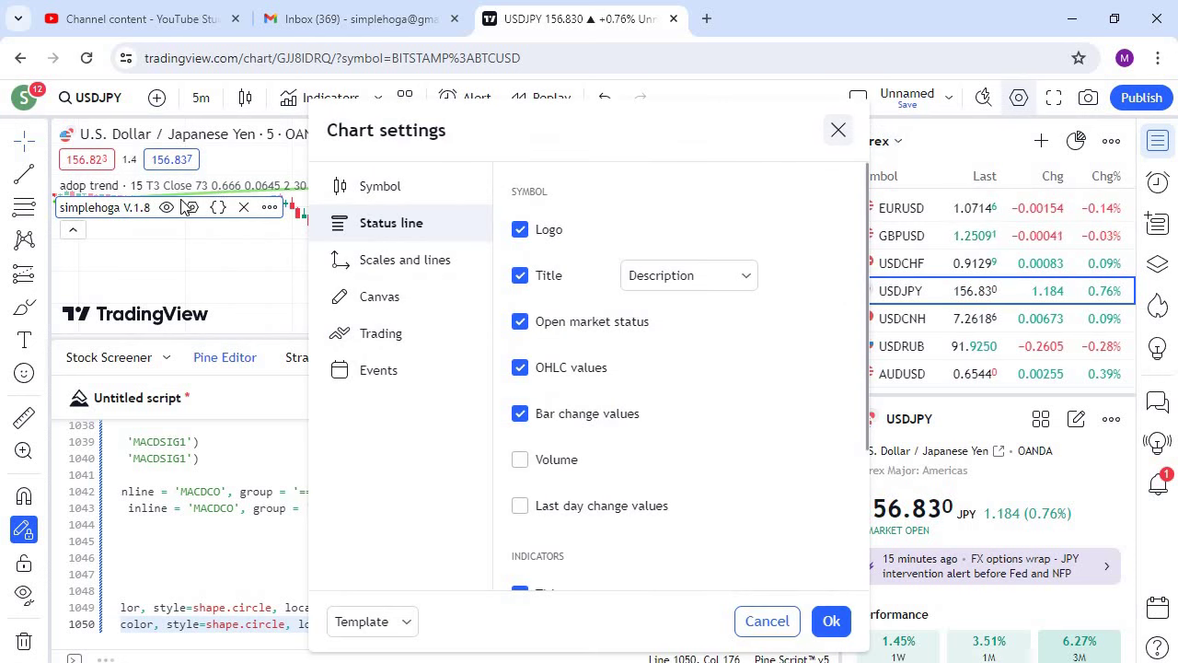
left_click(838, 130)
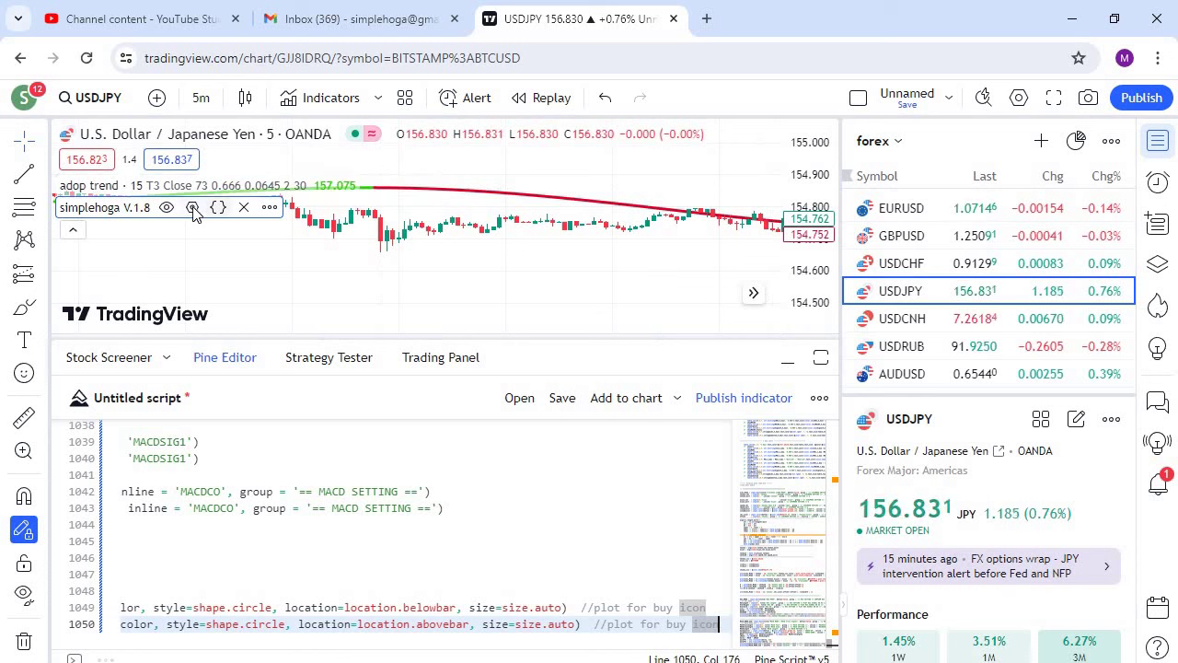
double_click(554, 219)
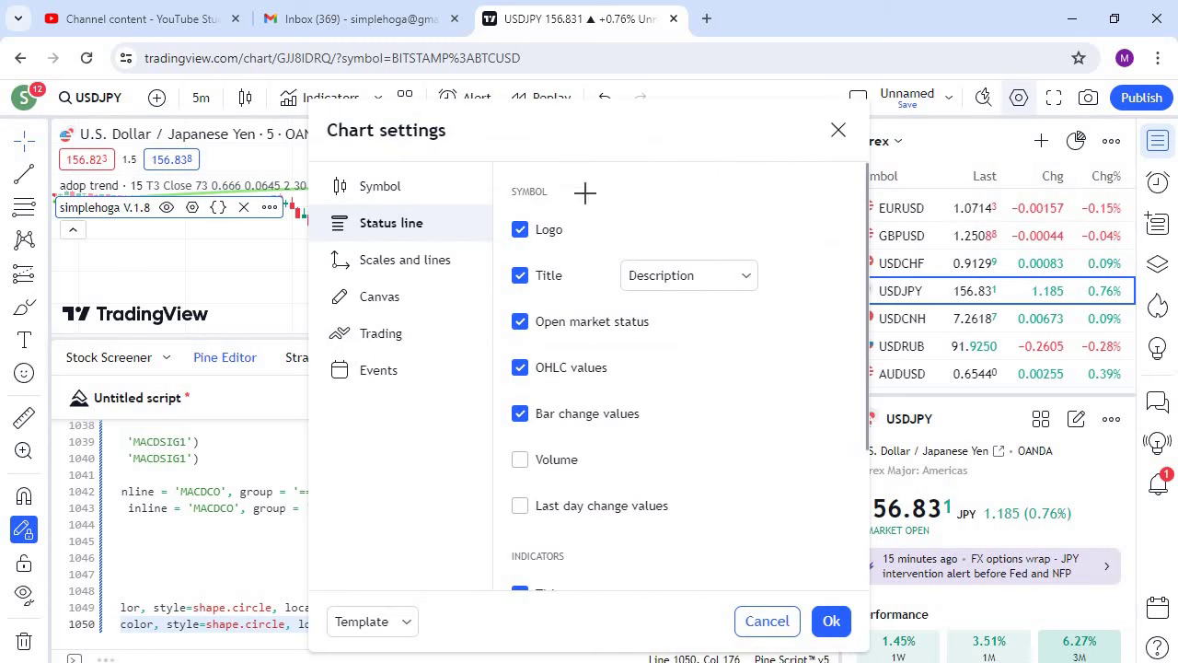
key("Escape")
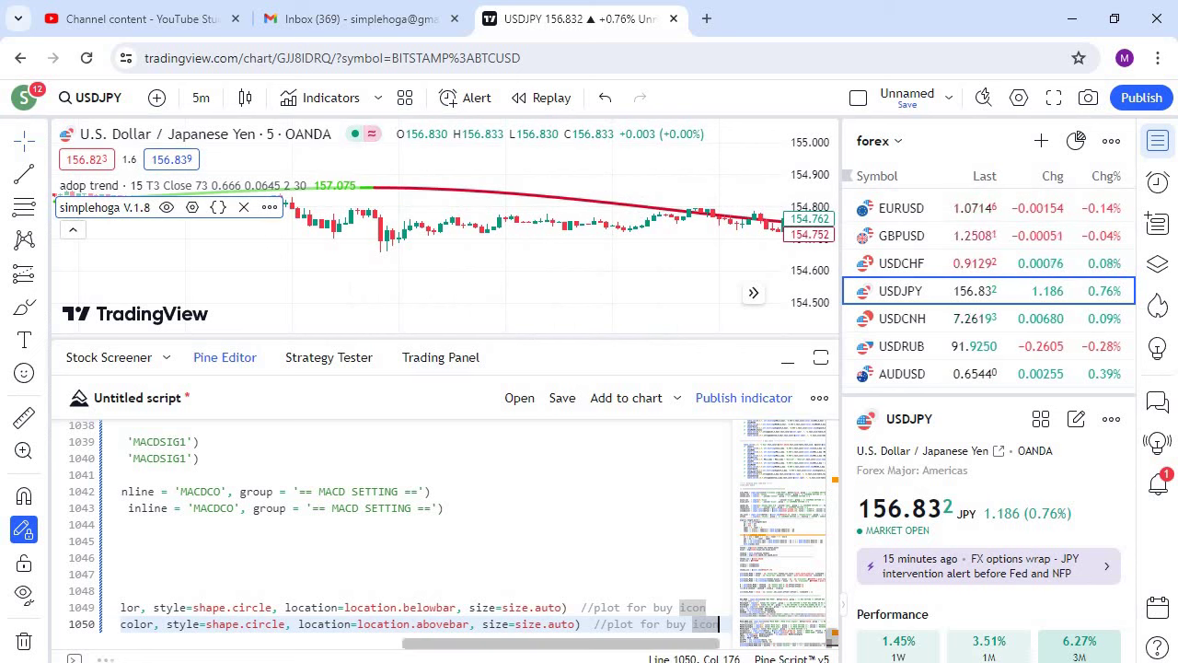
- Save the script and turn off the Tables display in the simplehoga V.1.8 indicator's style settings
key("ctrl+s")
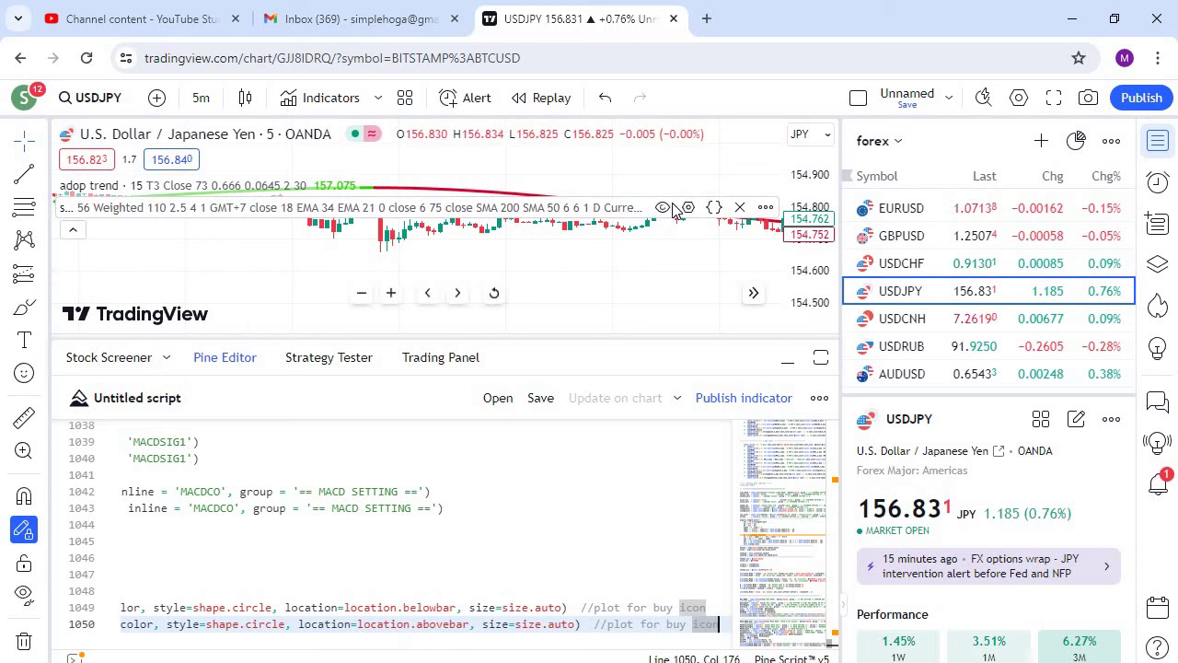
double_click(513, 327)
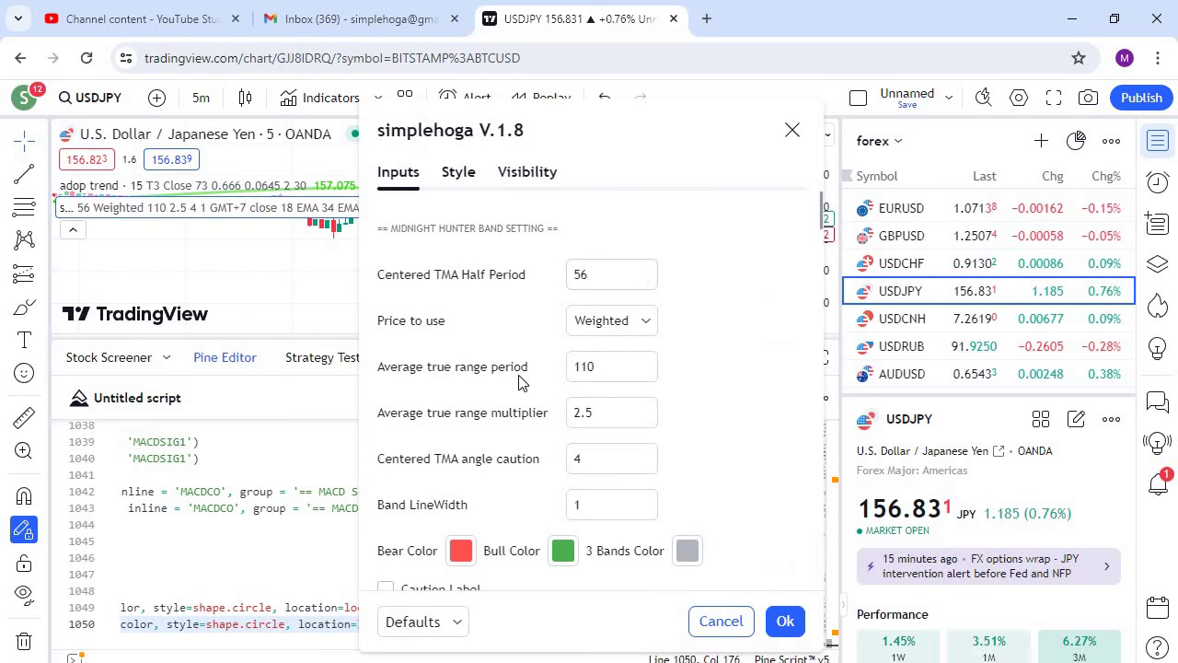
scroll(571, 276, "down", 8)
scroll(451, 184, "down", 10)
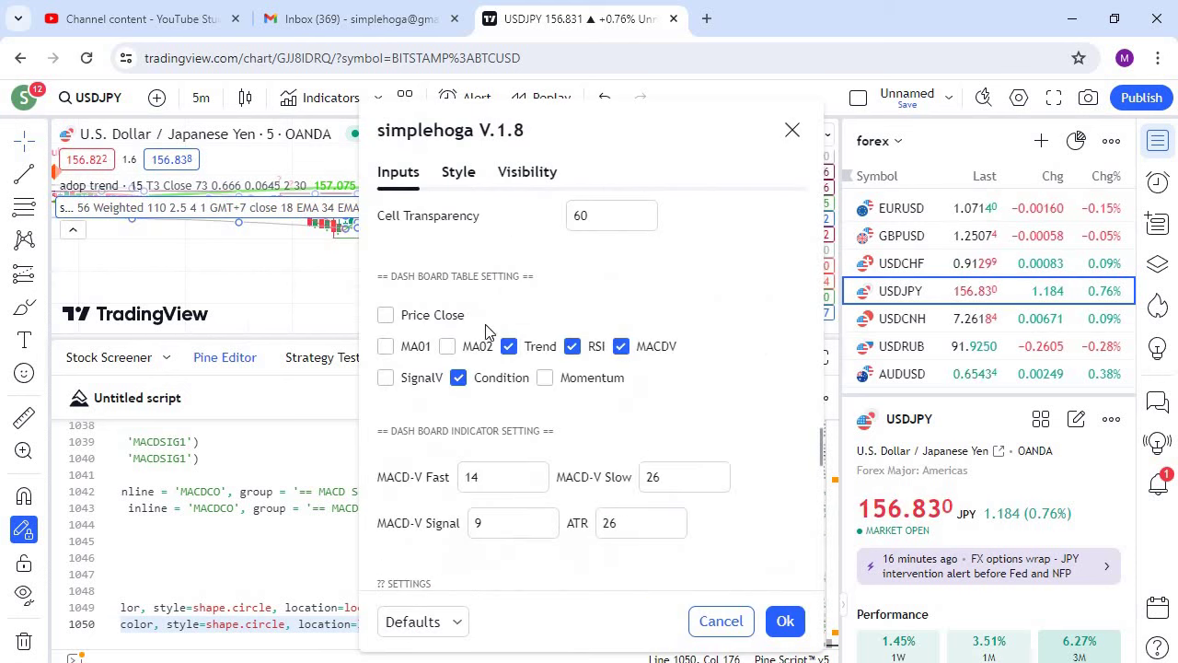
left_click(458, 171)
scroll(421, 420, "down", 15)
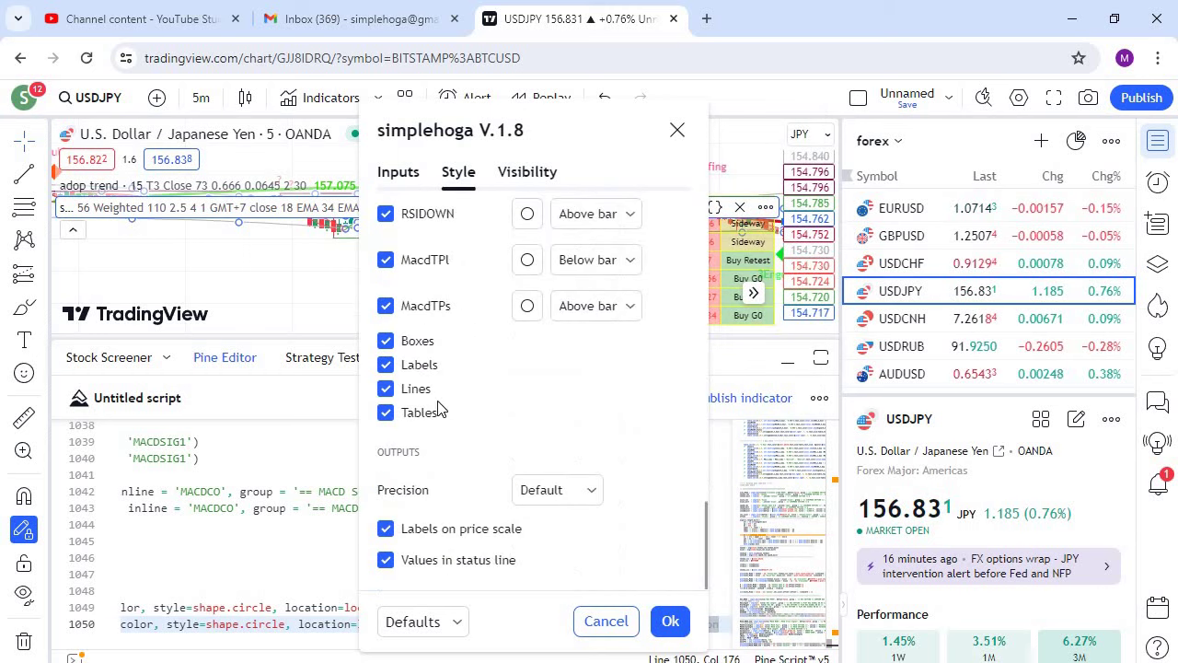
left_click(385, 412)
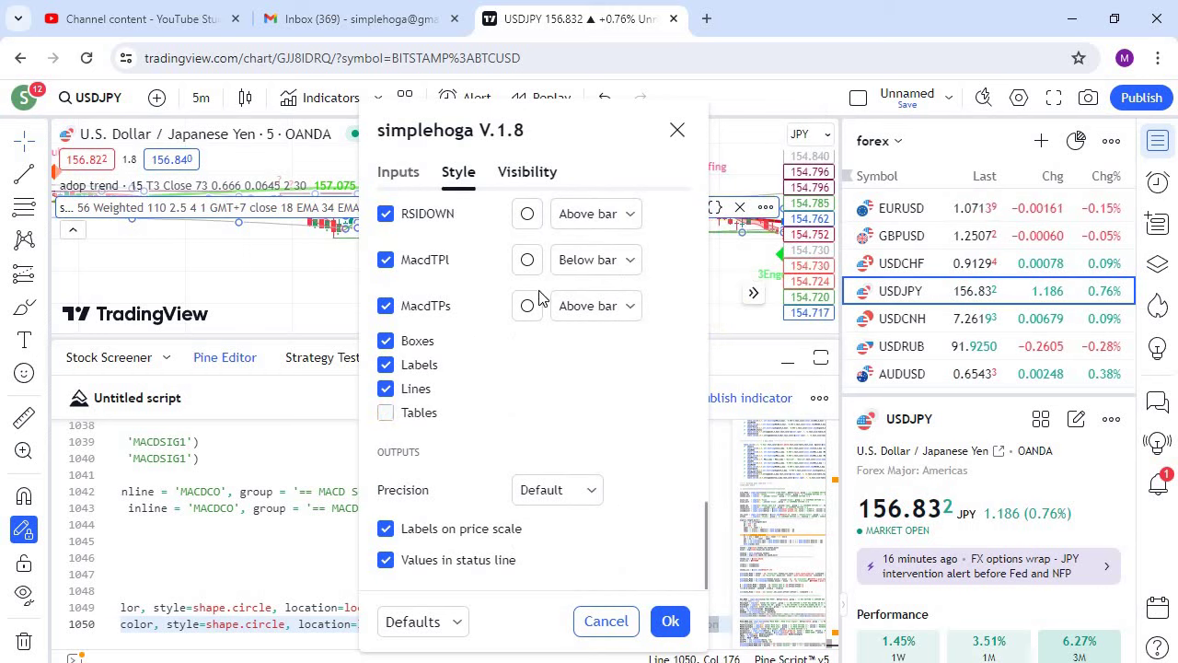
- Set the indicator's Centered TMA Half Period to 48 and disable the table status for trend and indicator values
left_click(397, 171)
left_click_drag(597, 281, 550, 287)
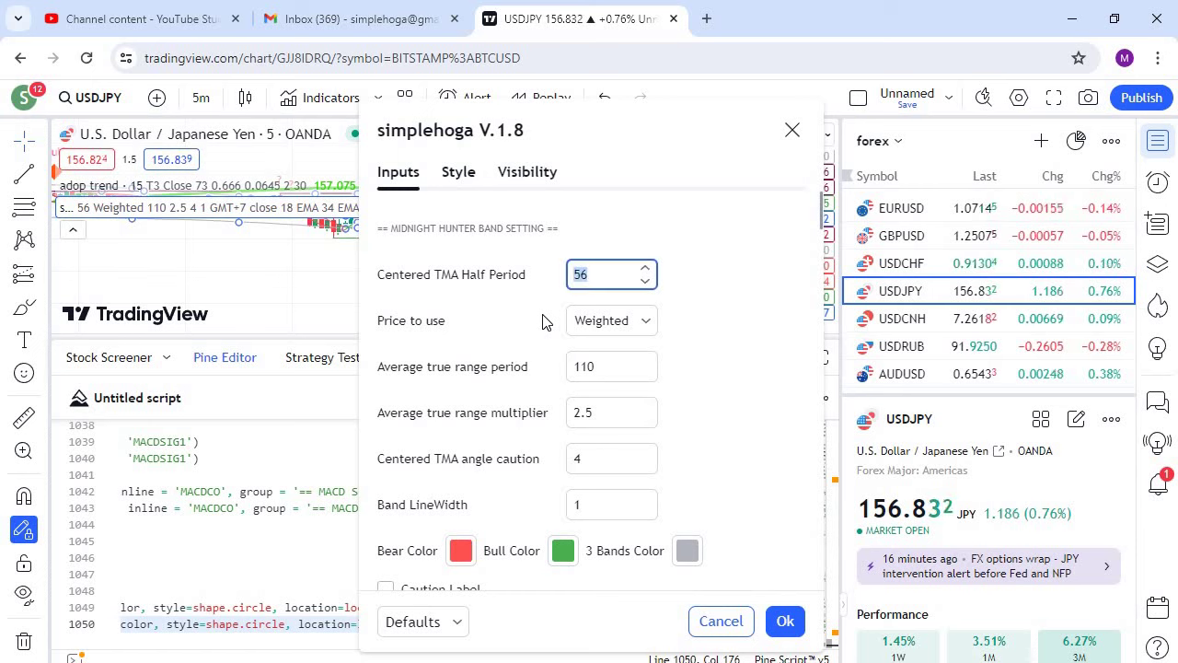
type("48")
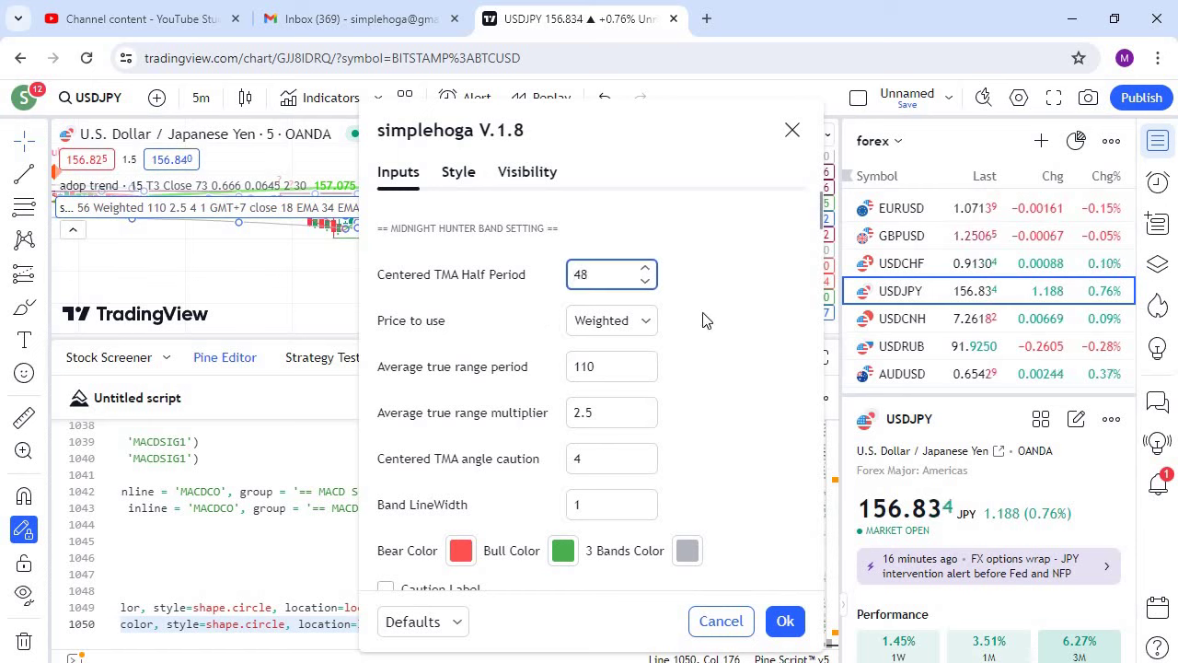
left_click(724, 318)
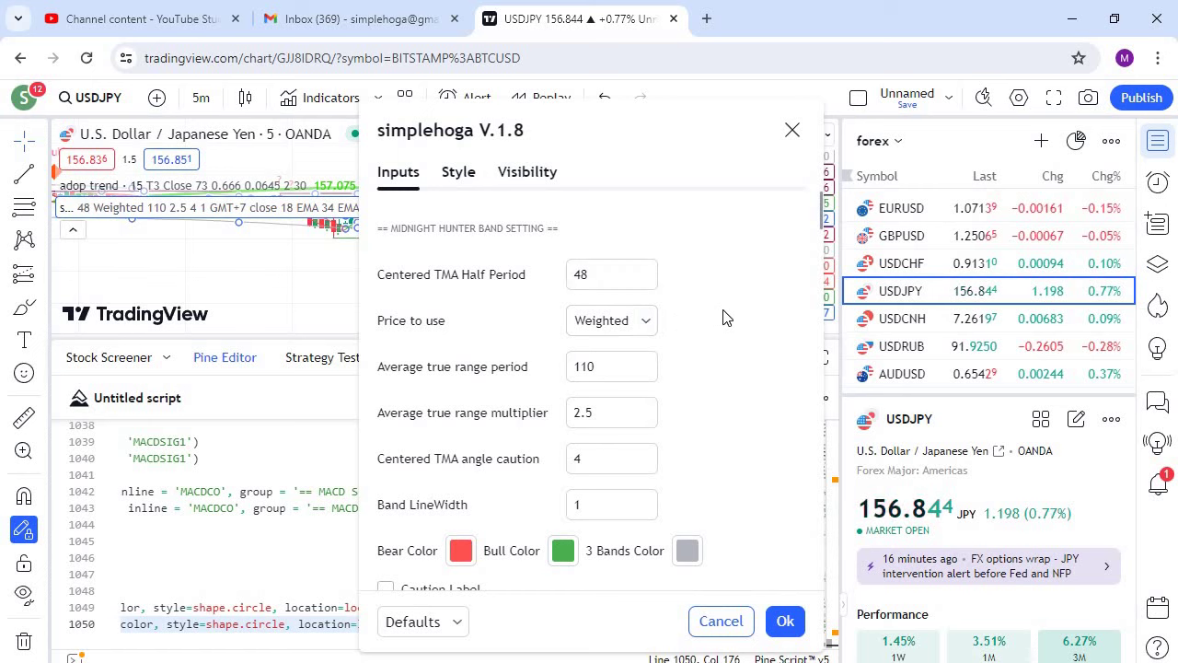
scroll(518, 384, "down", 3)
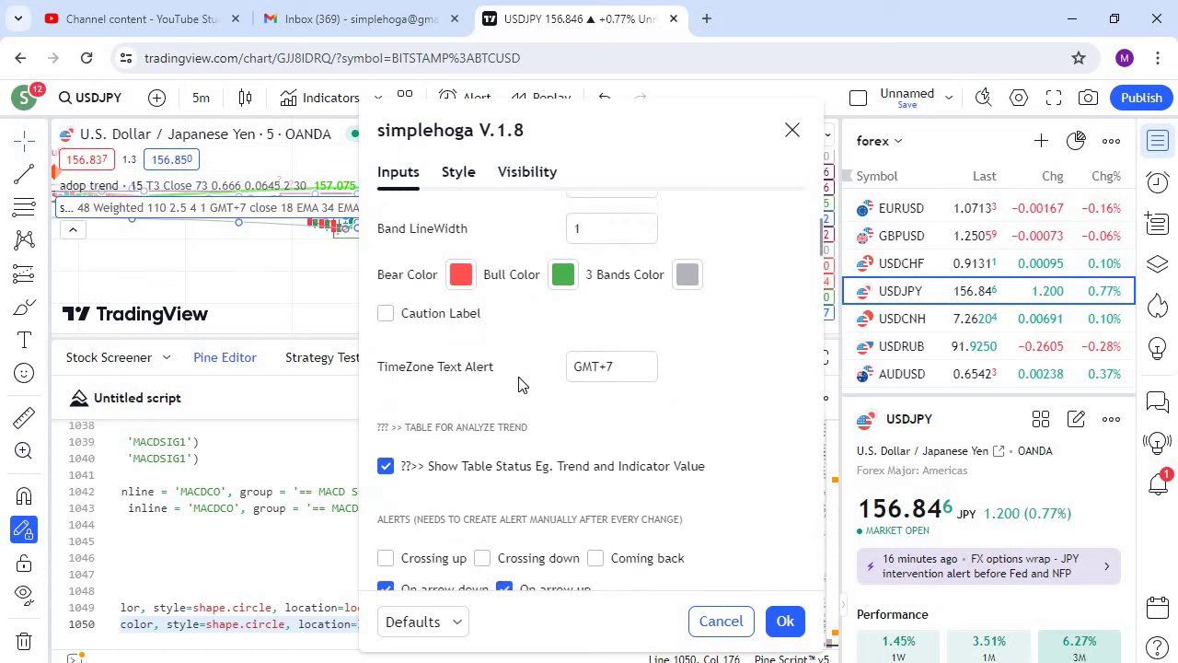
scroll(518, 384, "down", 1)
left_click(690, 378)
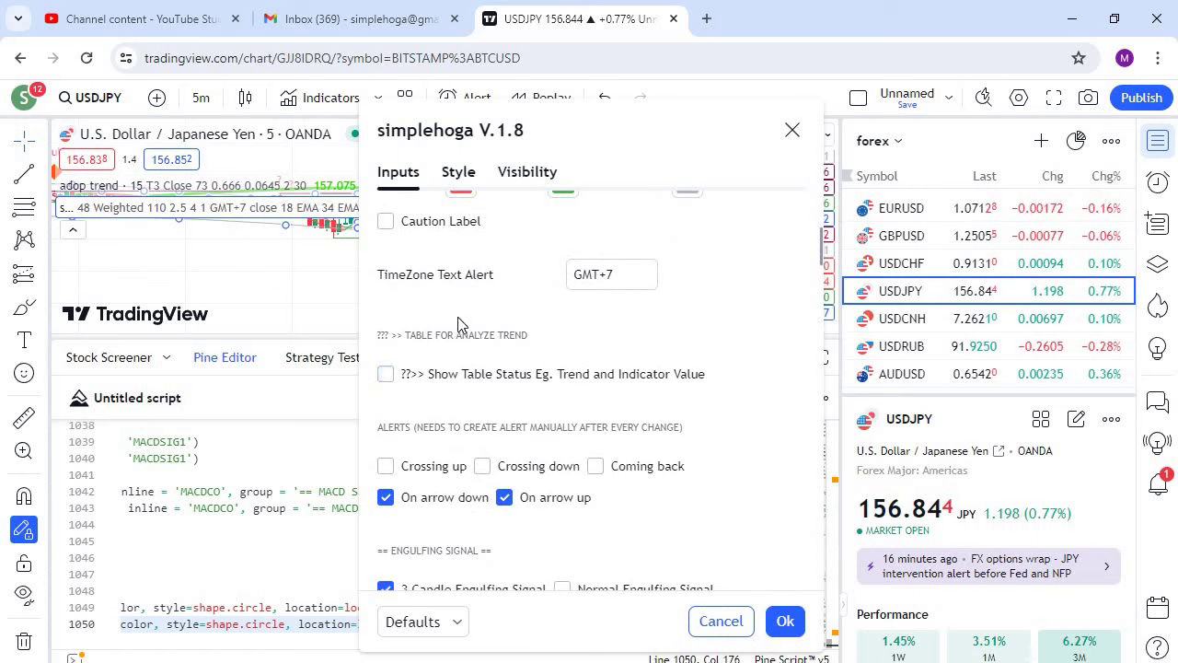
- Set the Stochastic RSI background's length to 73 and its trigger length to 60, leaving the offset at 0
scroll(460, 324, "down", 3)
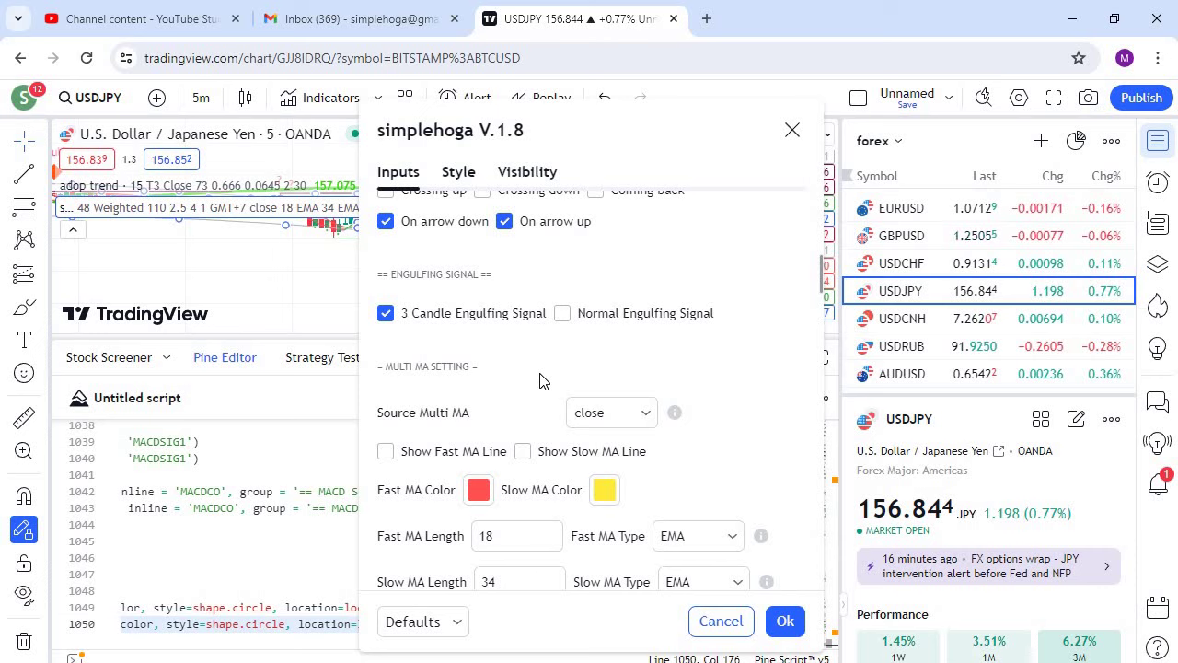
scroll(541, 381, "down", 4)
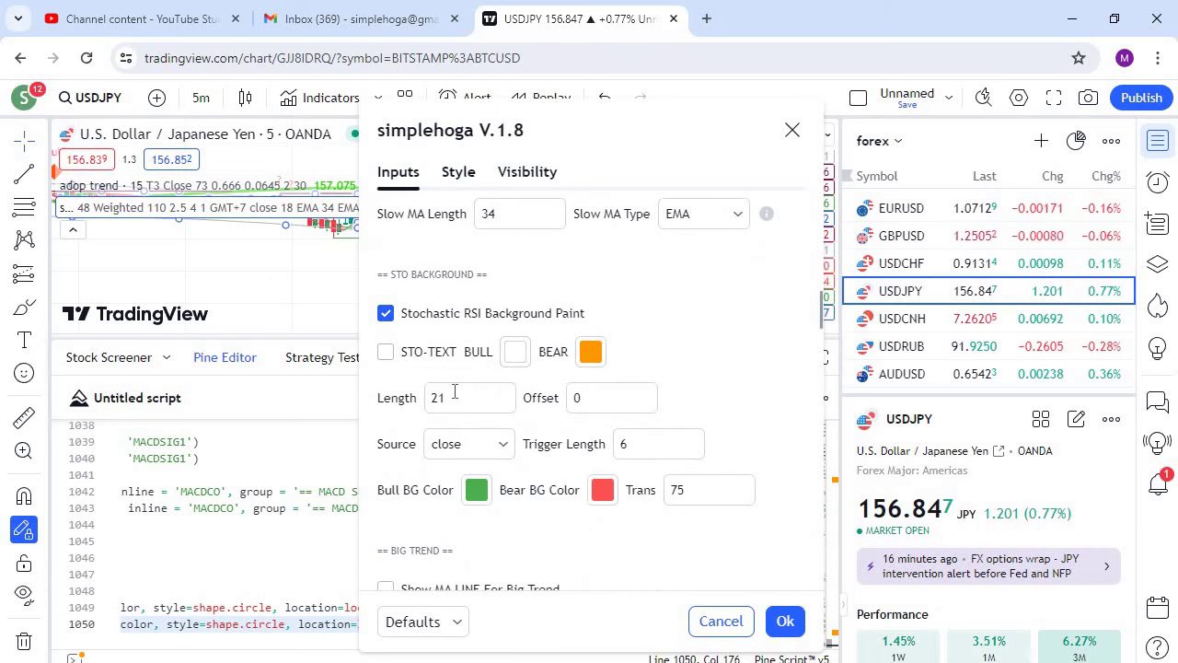
left_click(414, 402)
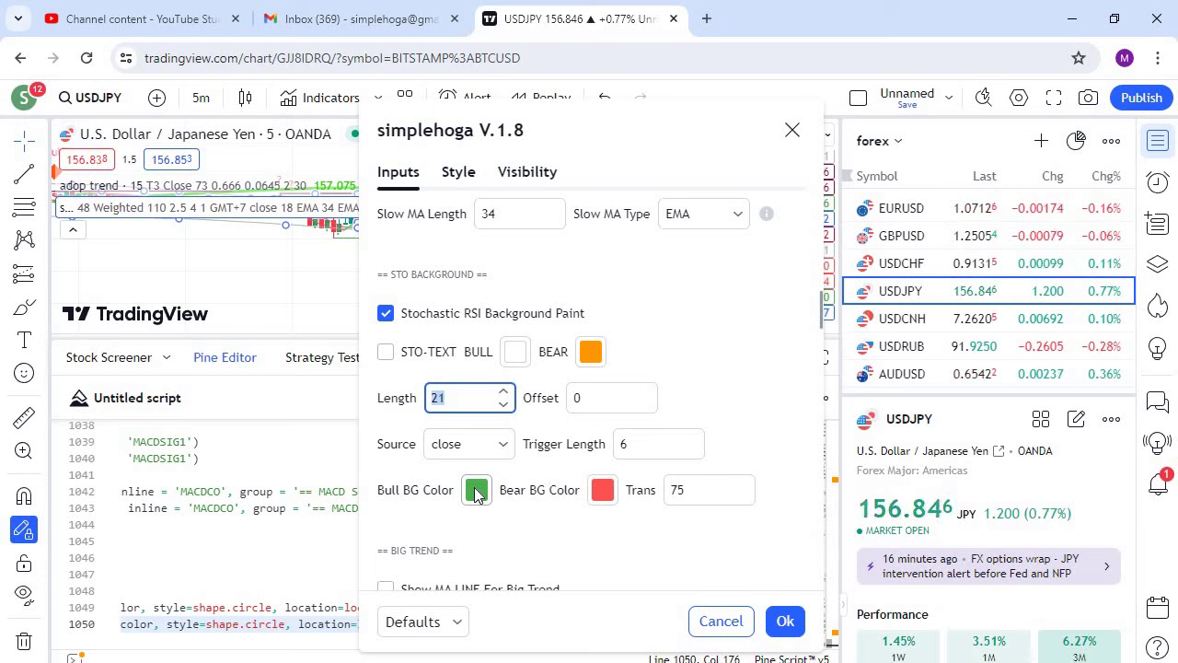
type("7")
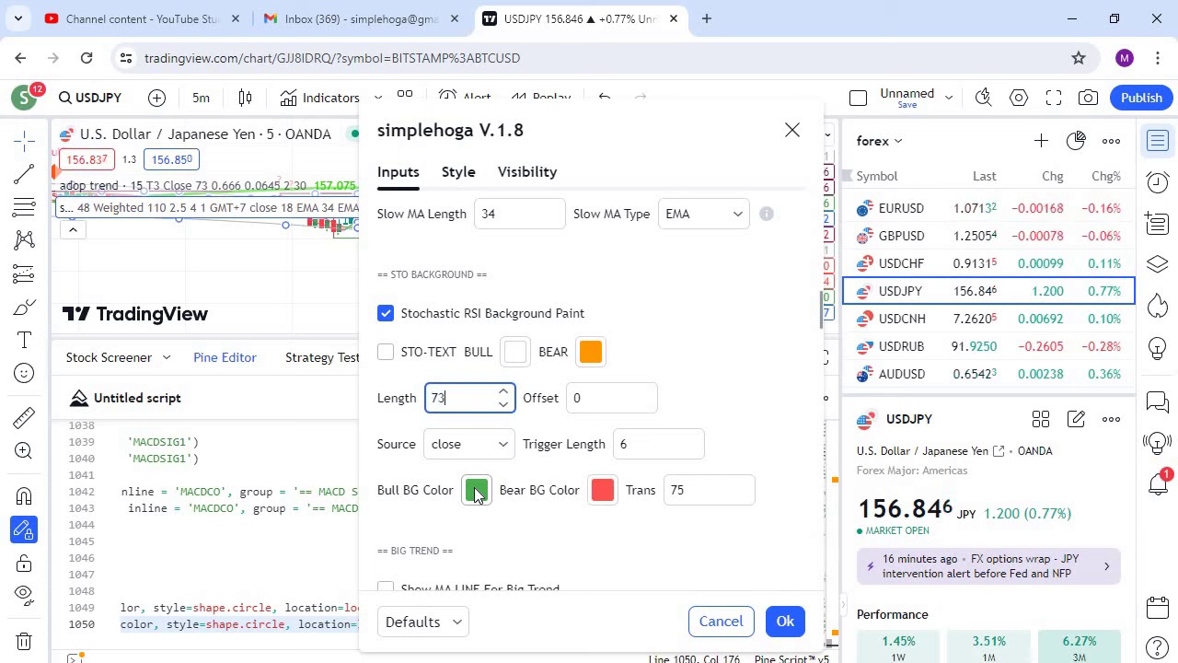
type("3")
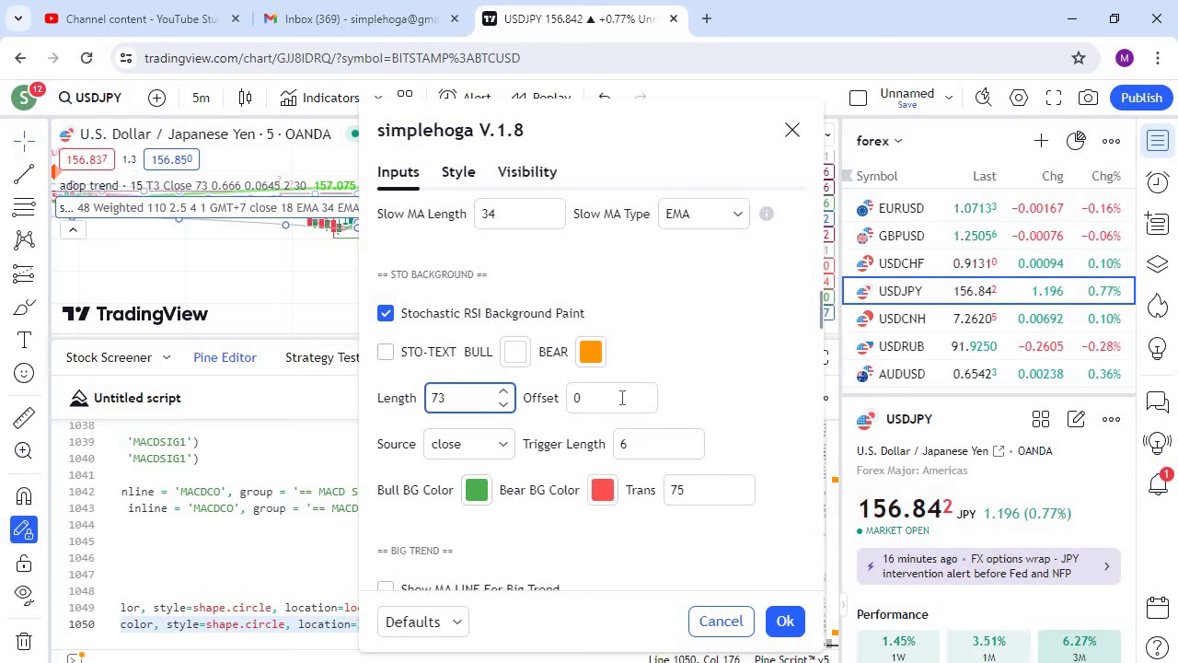
left_click(594, 398)
left_click(578, 398)
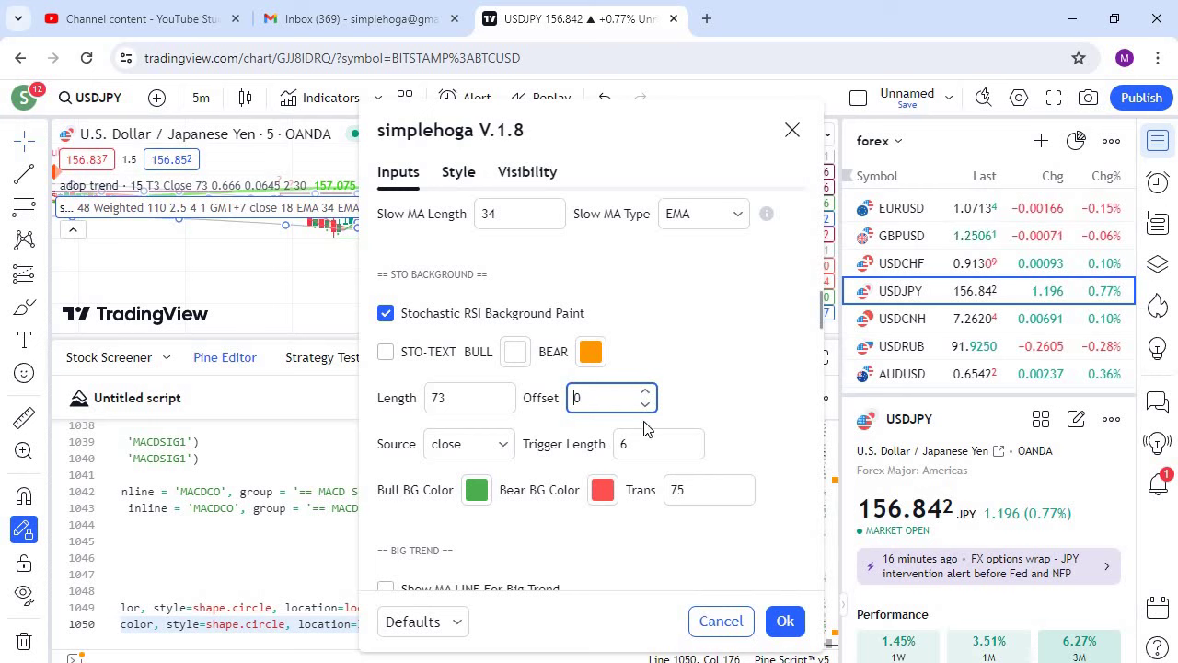
left_click(651, 451)
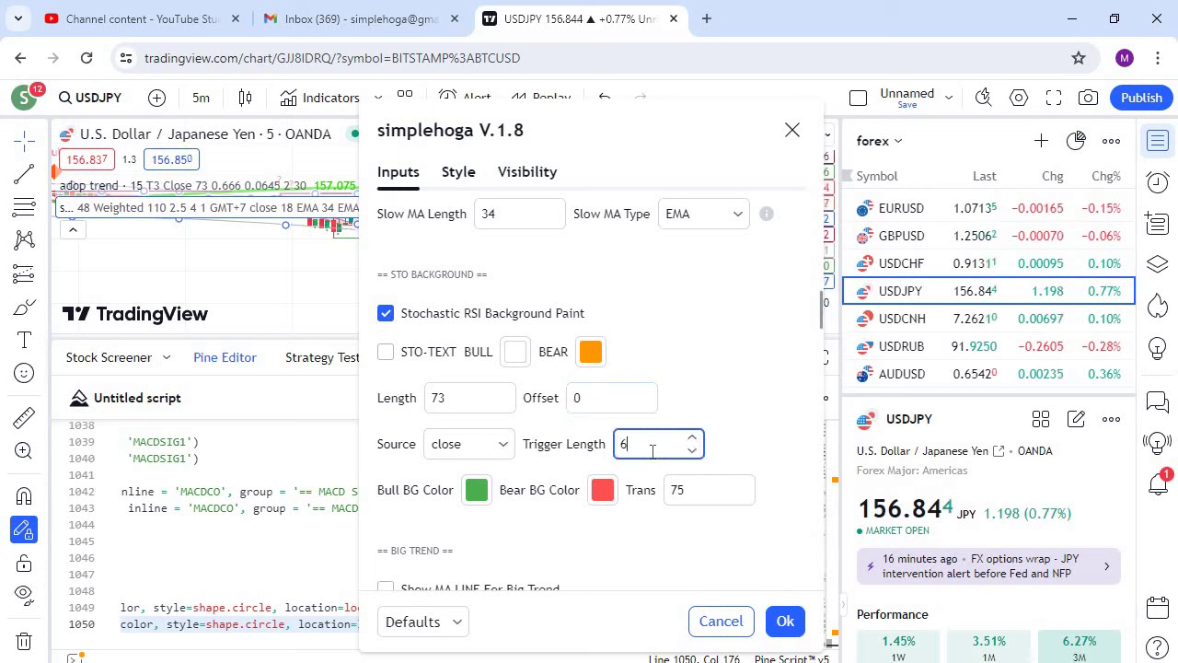
type("0")
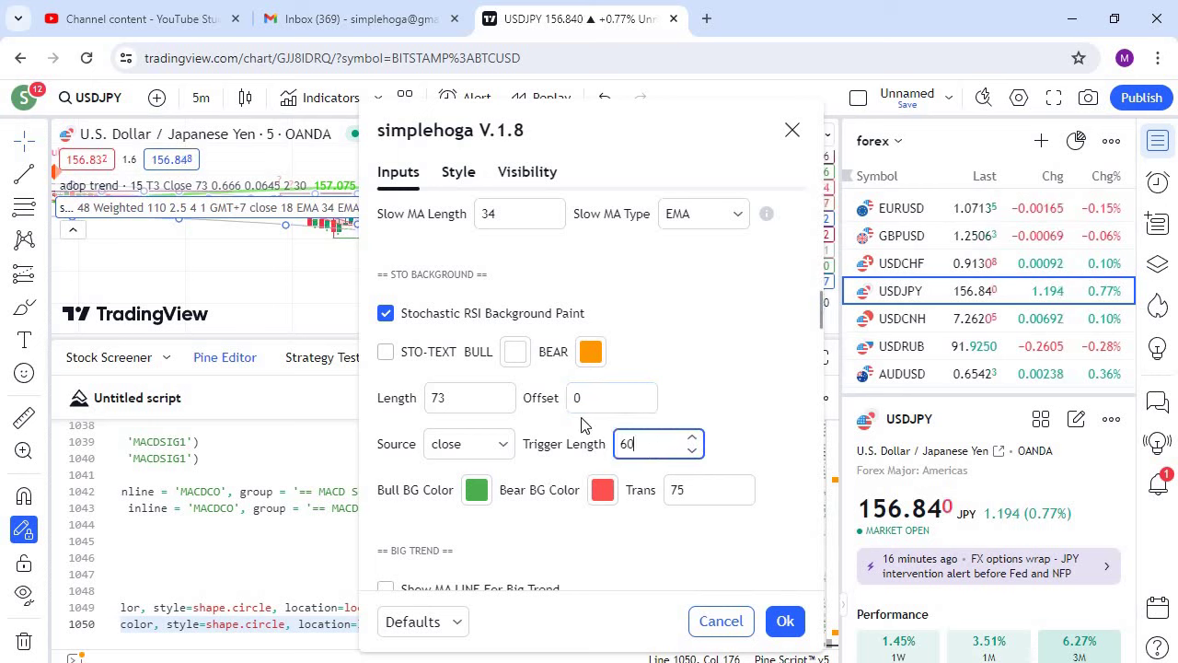
left_click(589, 410)
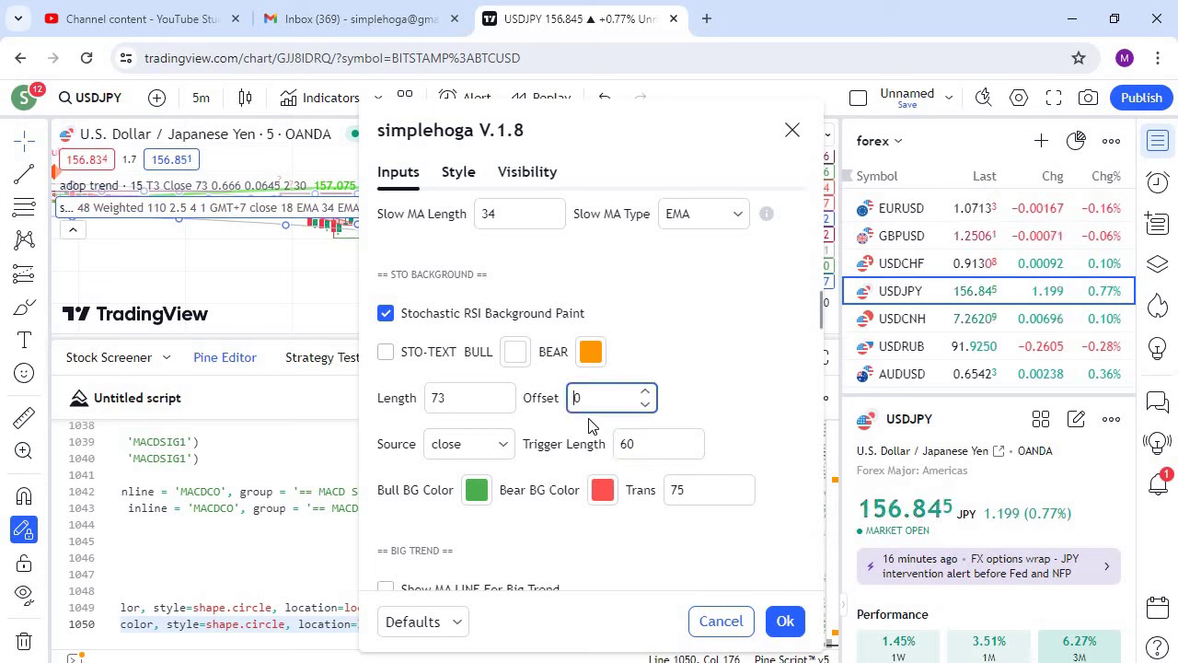
left_click(709, 346)
- Enable FVG mode with a 1 day MTF timeframe and the Current + HTF option, and close the indicator settings
scroll(437, 299, "down", 2)
scroll(437, 299, "down", 4)
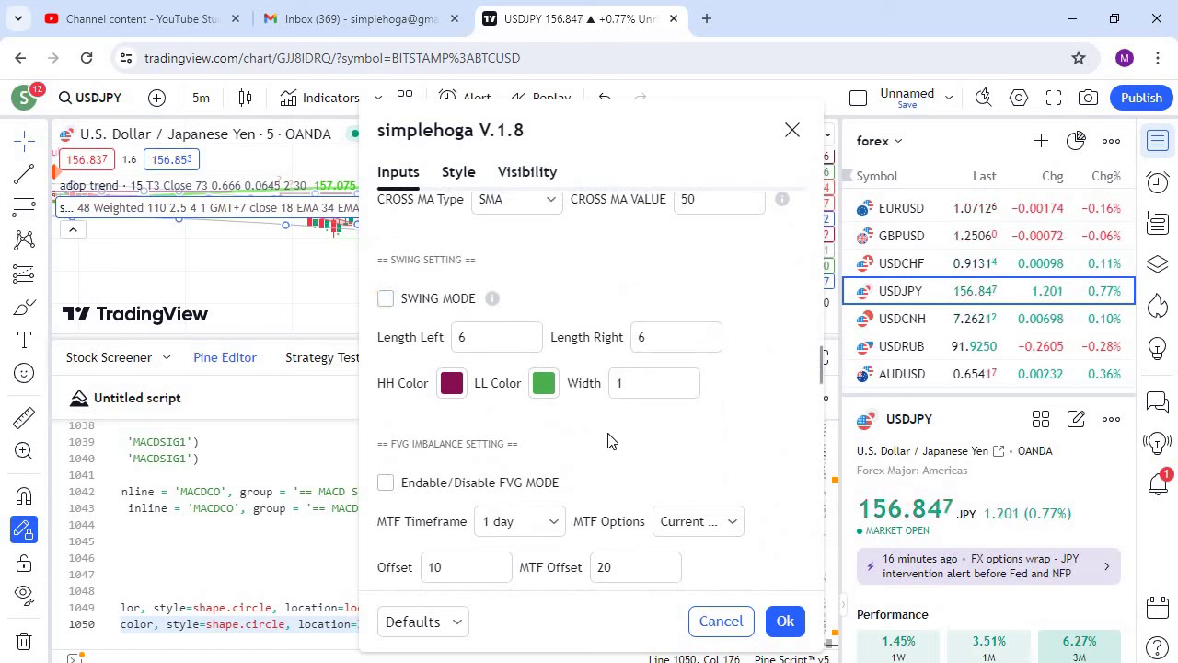
scroll(607, 440, "down", 3)
scroll(391, 308, "up", 2)
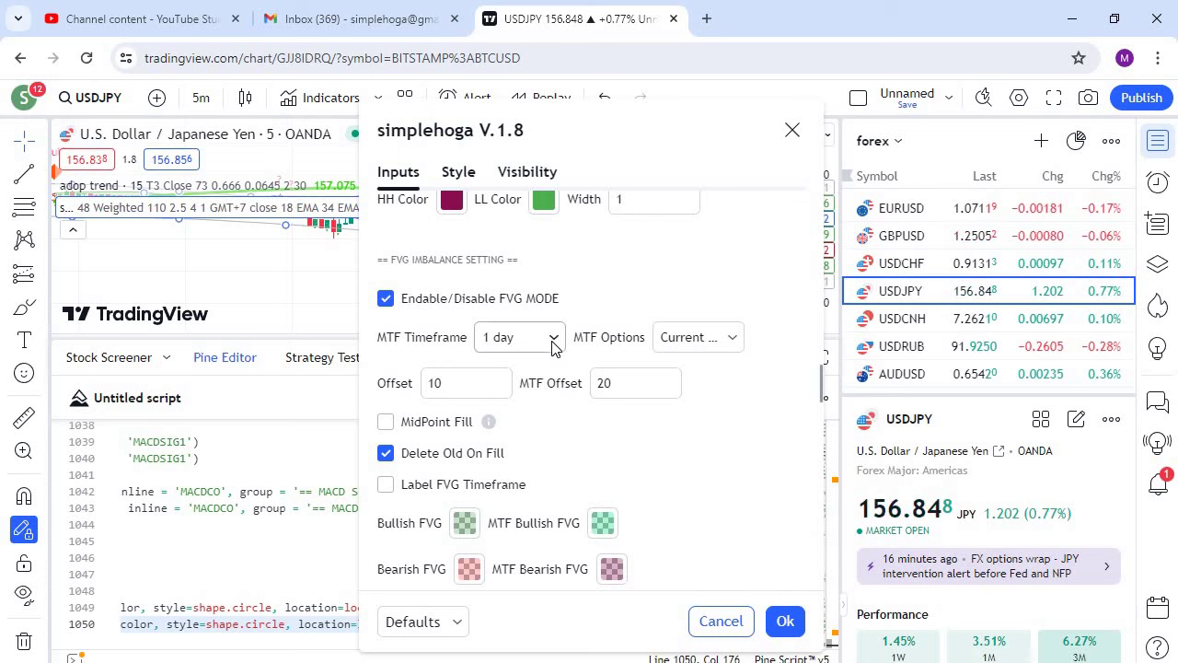
left_click(551, 338)
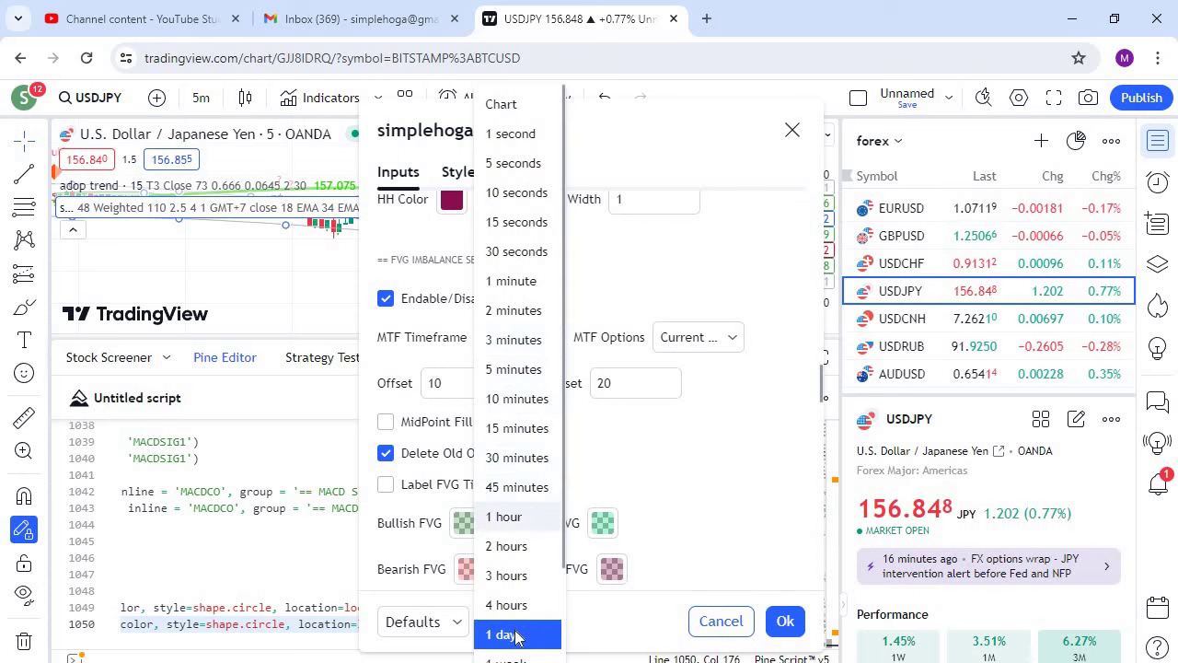
left_click(682, 426)
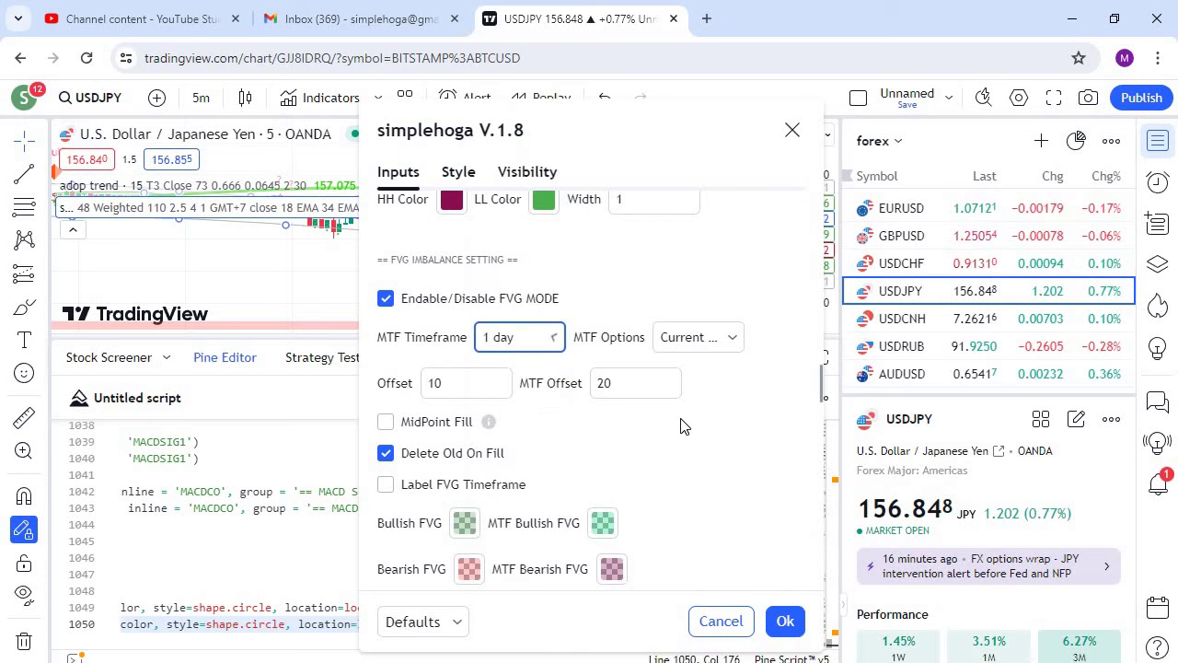
left_click(734, 337)
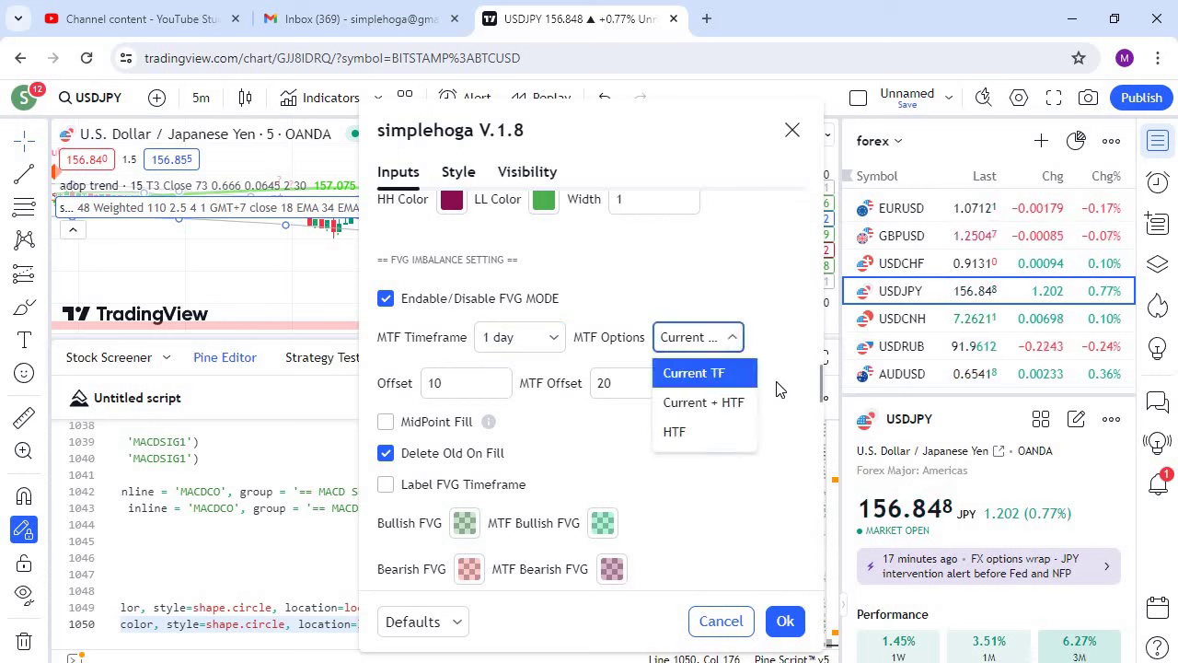
left_click(723, 420)
scroll(723, 420, "down", 2)
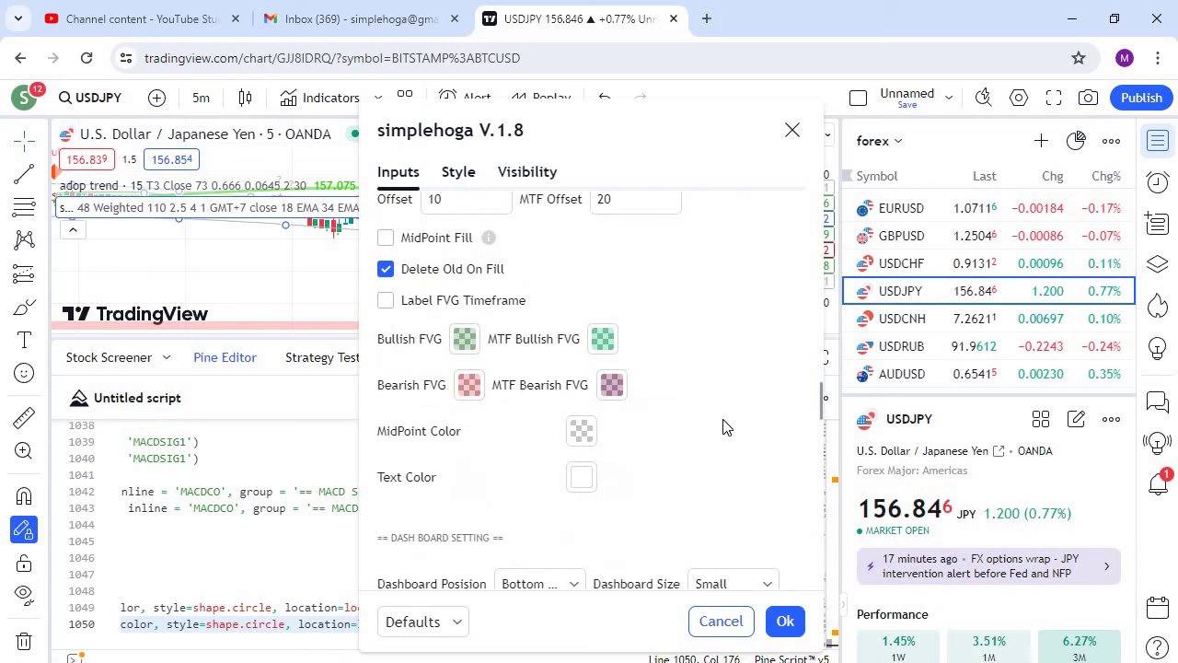
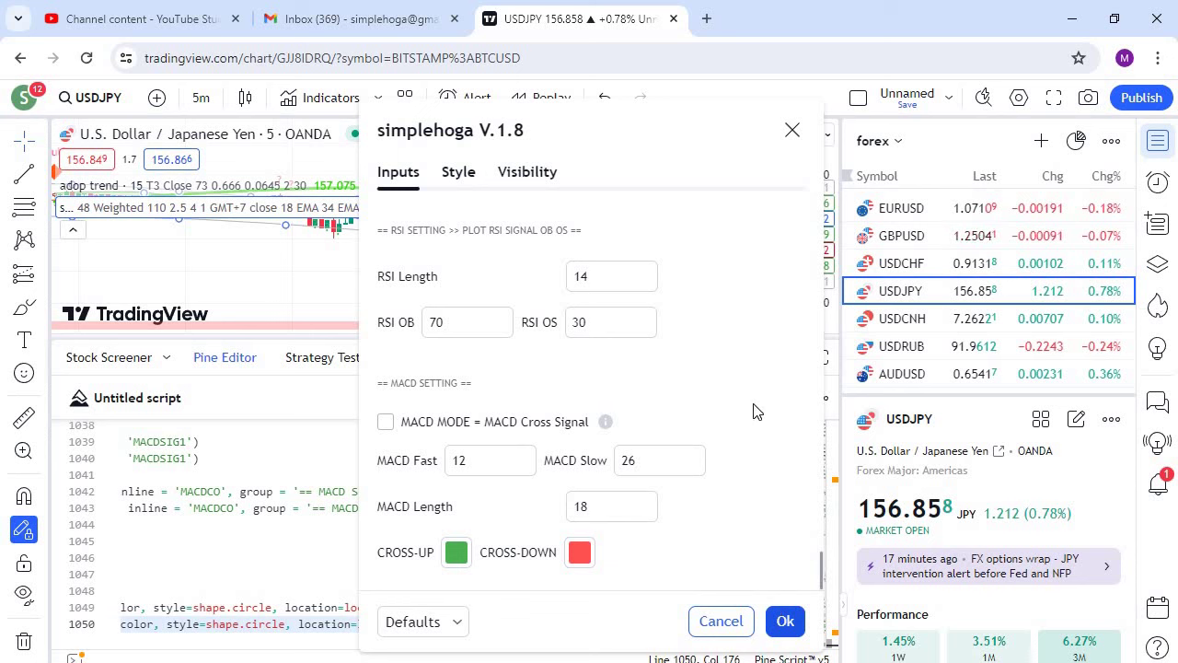
key("Escape")
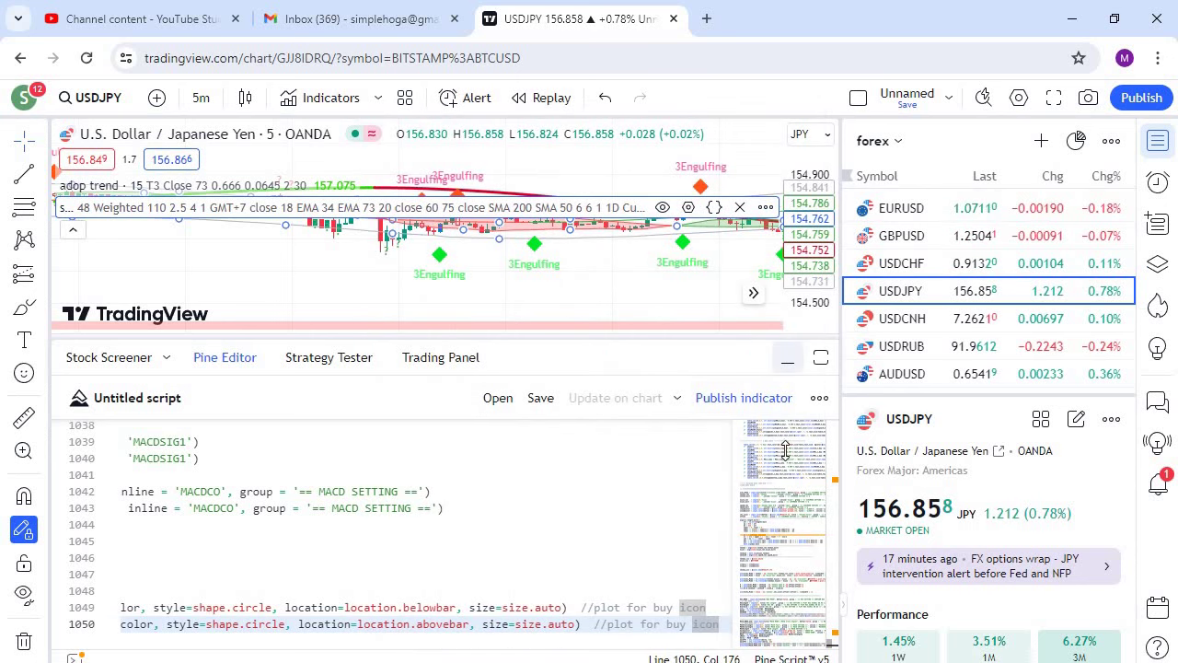
- Collapse the Pine Editor and examine the 3Engulfing signals against the bands and adop trend line on the USDJPY chart around 23 April
left_click(787, 357)
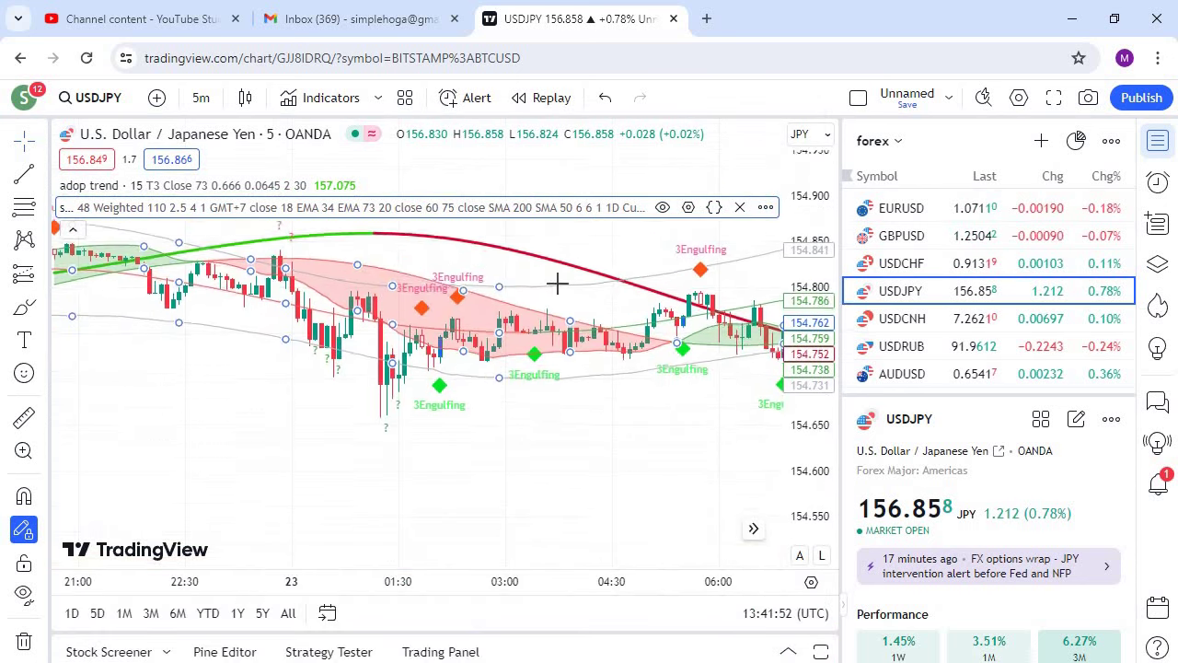
left_click_drag(220, 326, 411, 321)
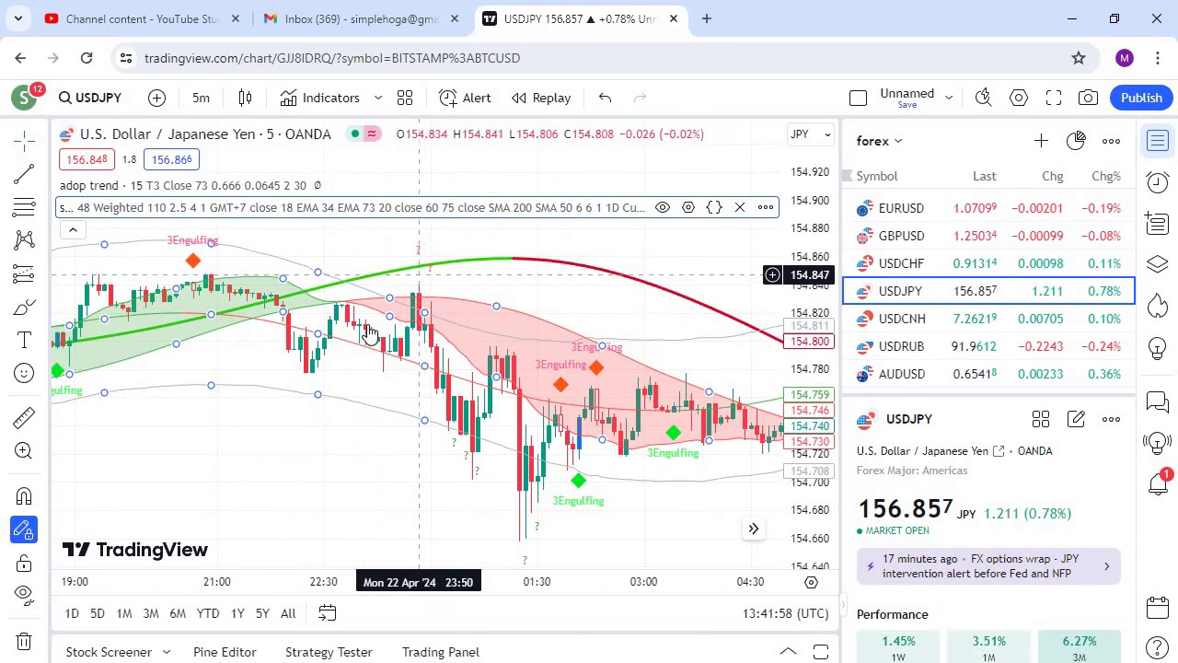
left_click_drag(557, 276, 386, 267)
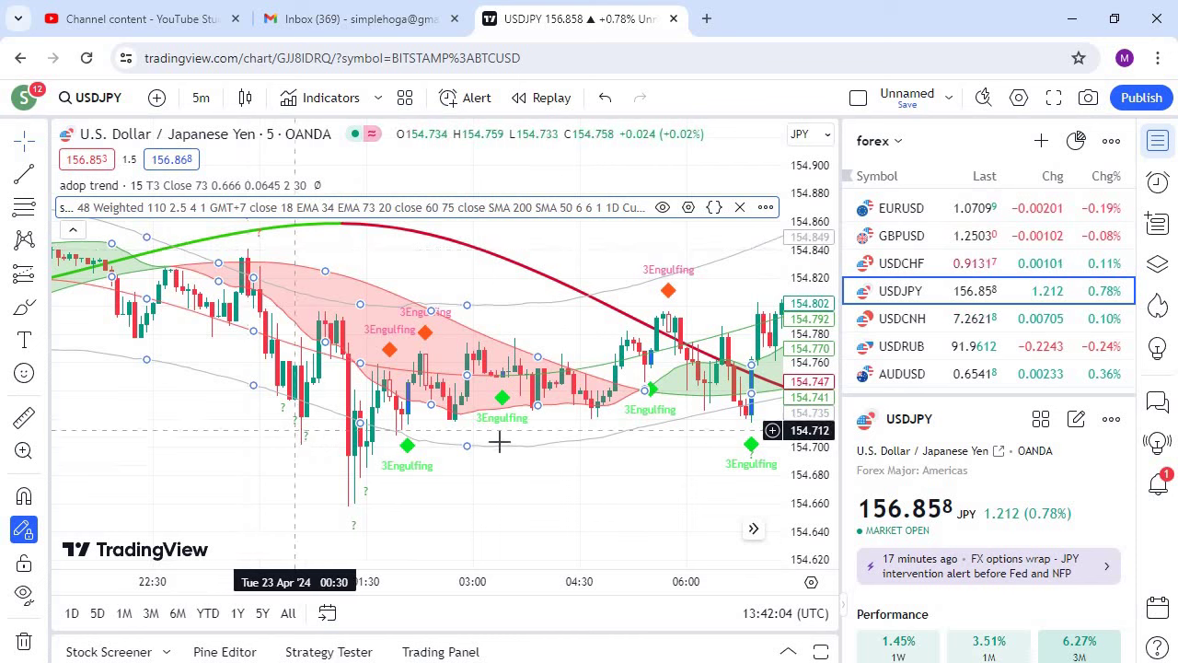
left_click_drag(569, 424, 485, 388)
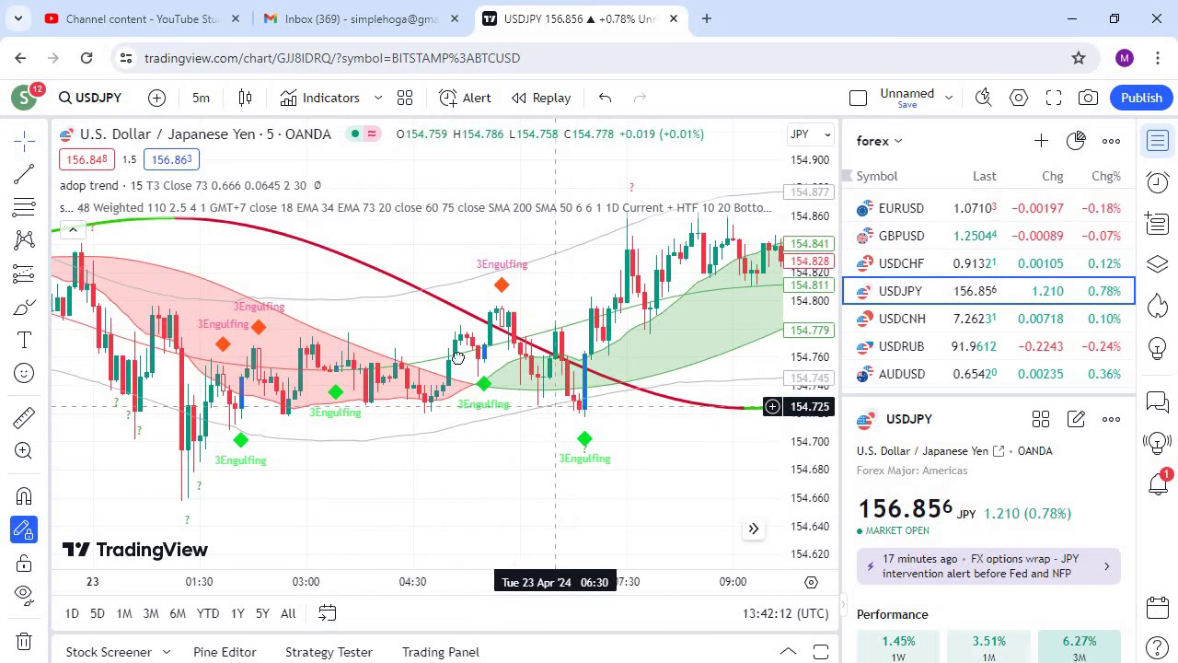
left_click_drag(307, 339, 461, 358)
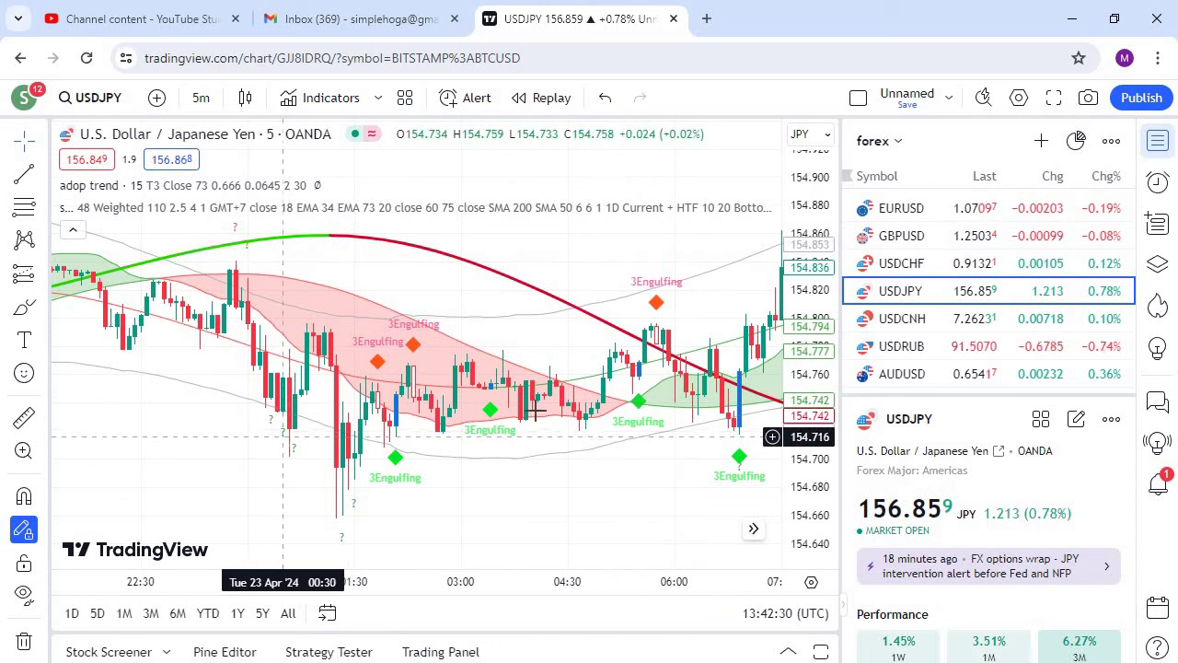
left_click_drag(676, 428, 535, 408)
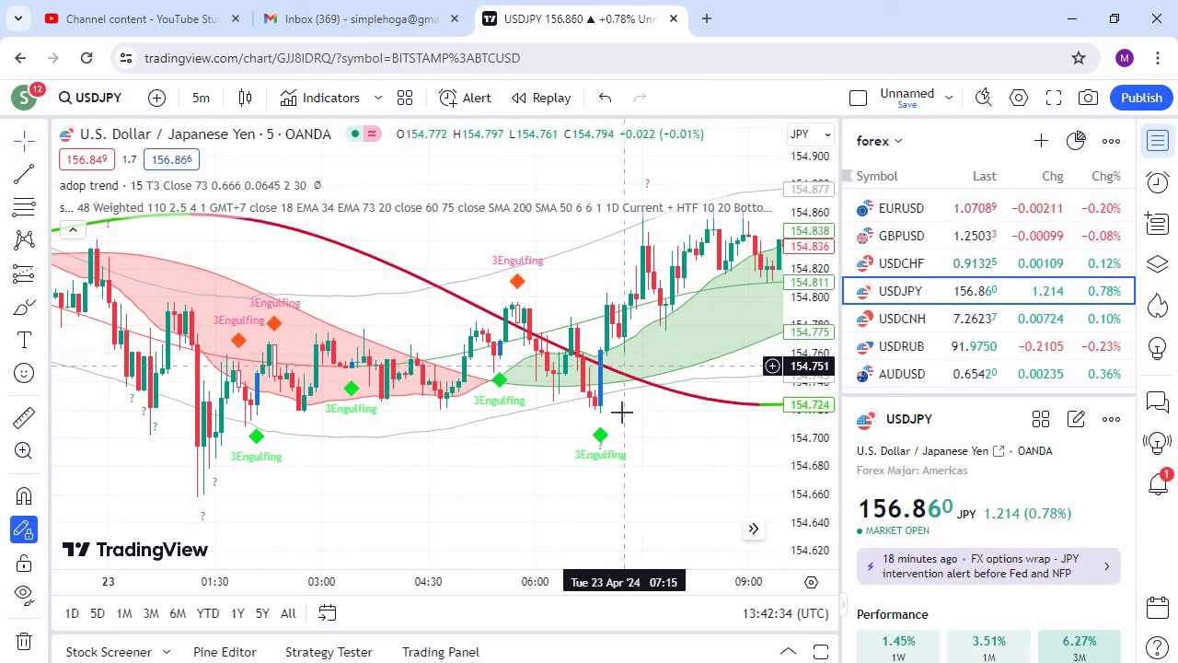
left_click_drag(522, 368, 202, 228)
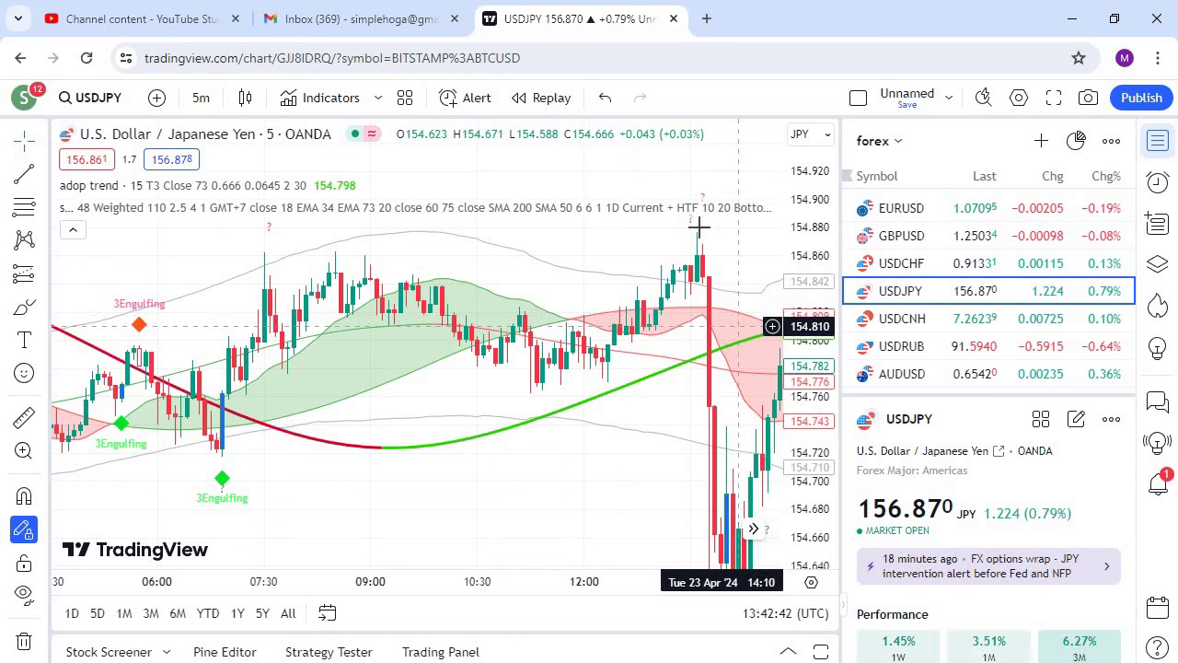
left_click_drag(689, 291, 396, 246)
left_click(448, 498)
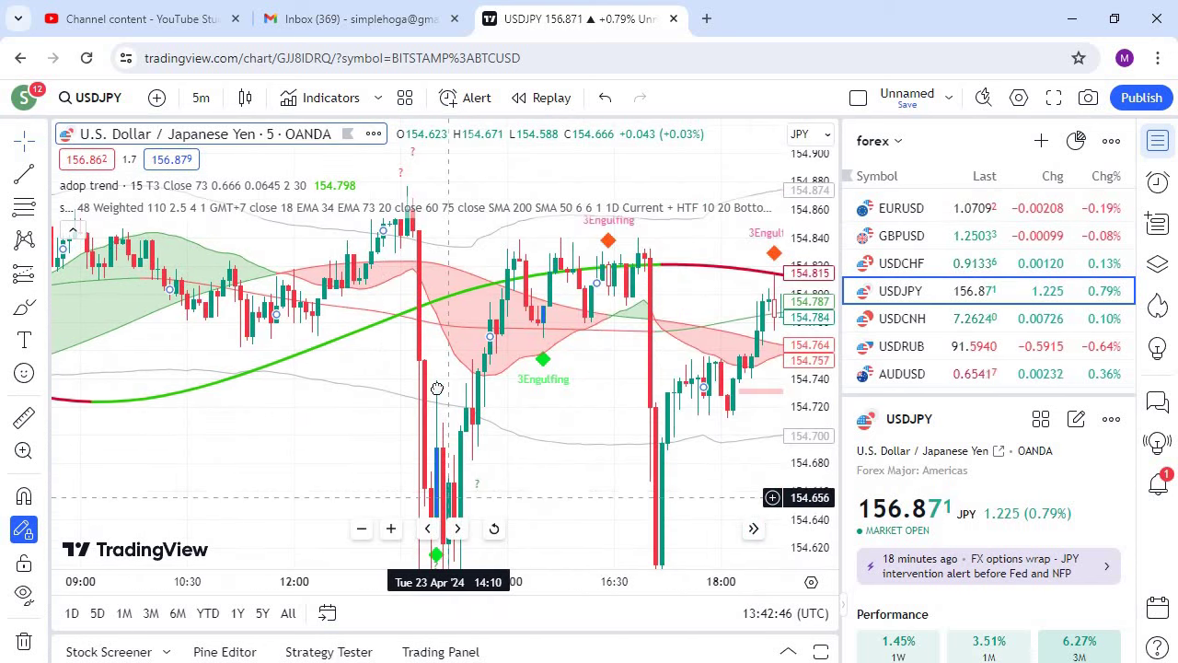
- Examine the 3Engulfing signals against the bands and adop trend line on the USDJPY chart from 23 April to early 25 April
scroll(331, 401, "right", 5)
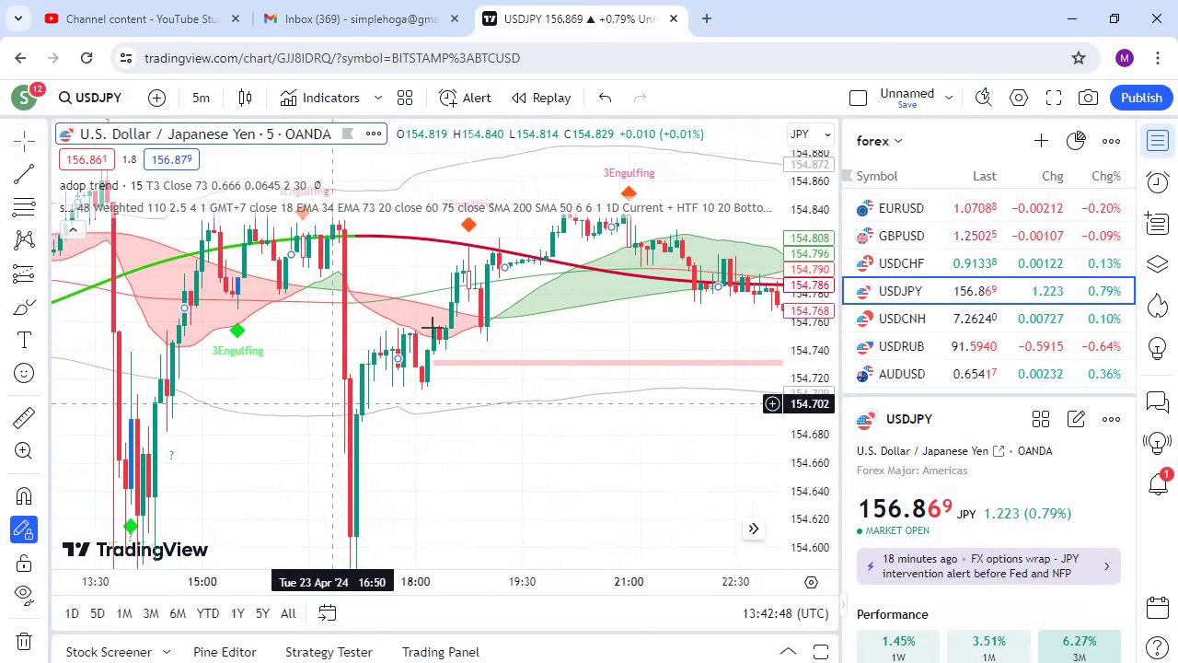
scroll(511, 324, "right", 1)
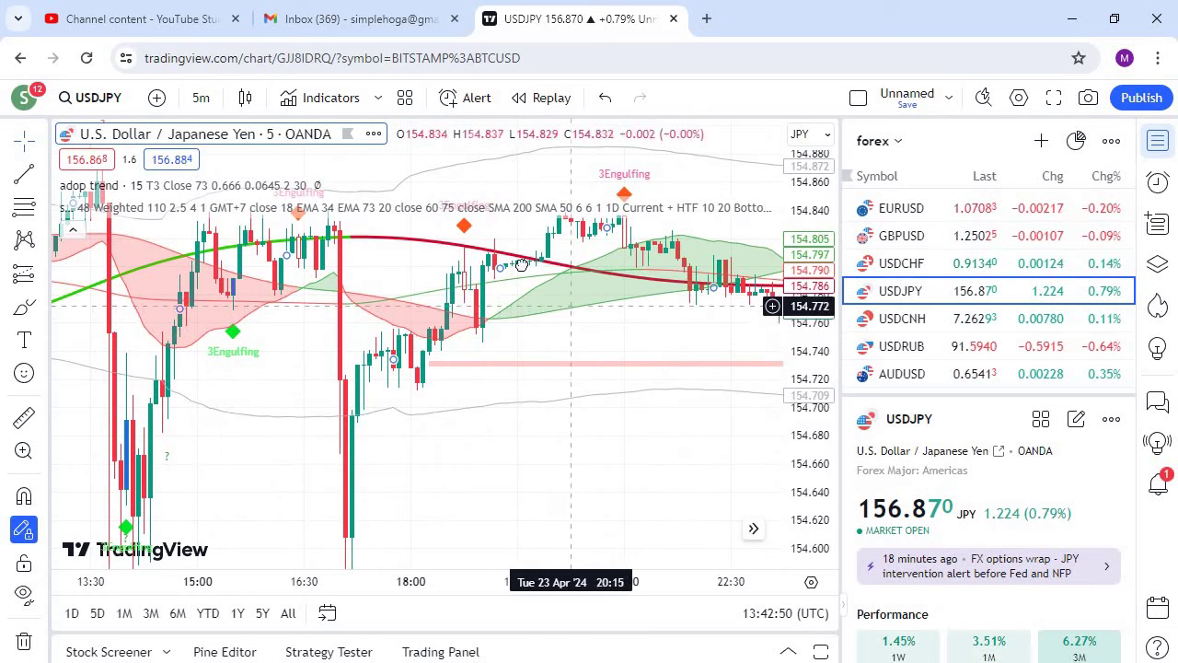
scroll(320, 274, "right", 7)
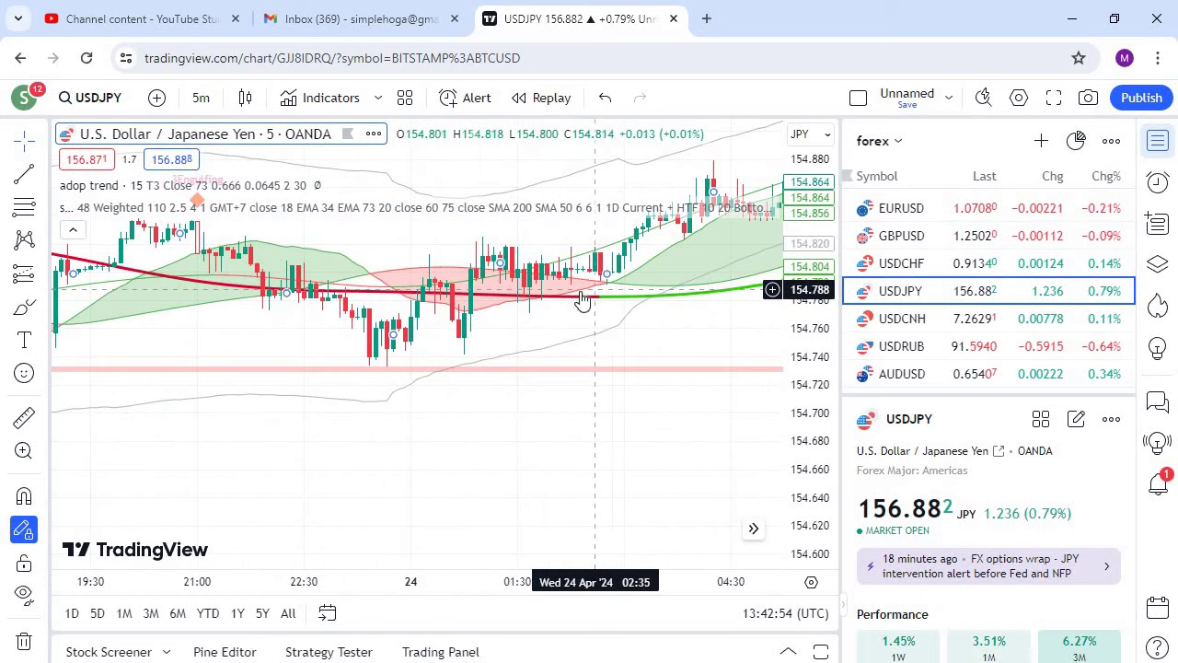
scroll(389, 371, "right", 8)
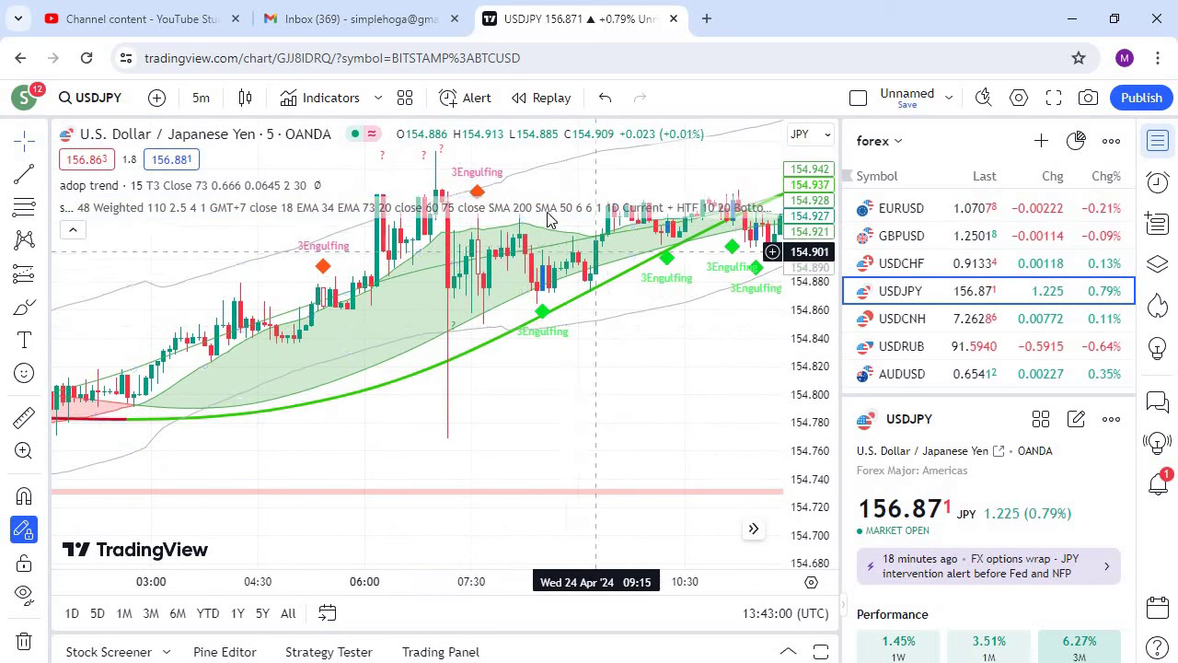
scroll(536, 396, "right", 5)
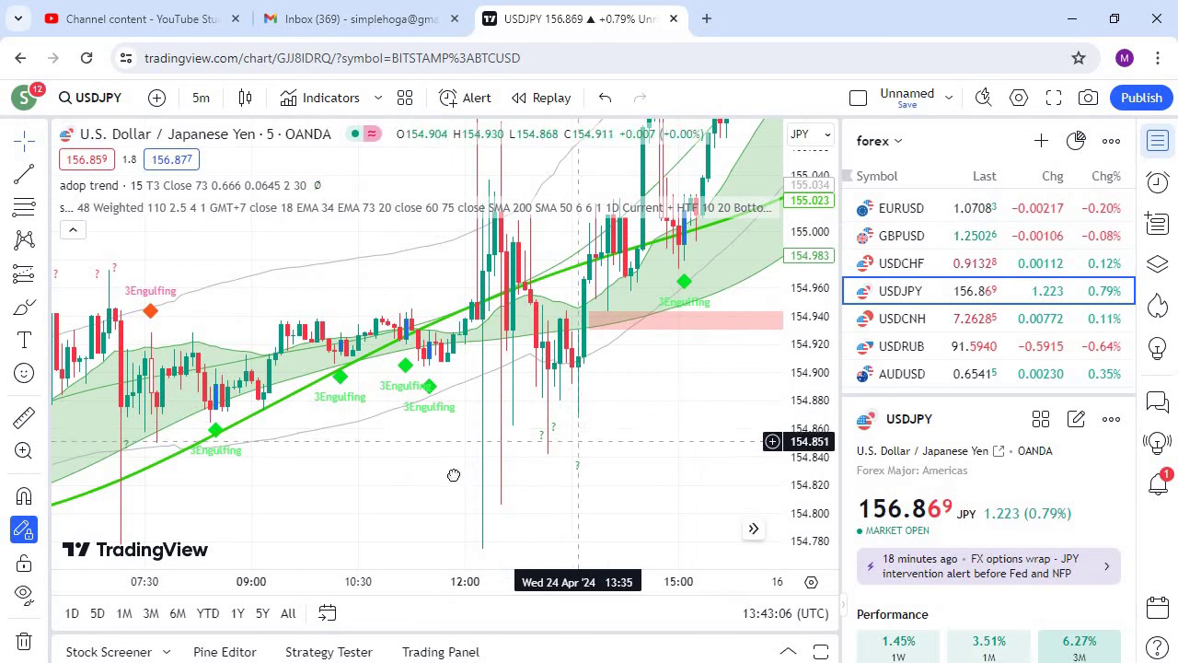
scroll(627, 312, "right", 7)
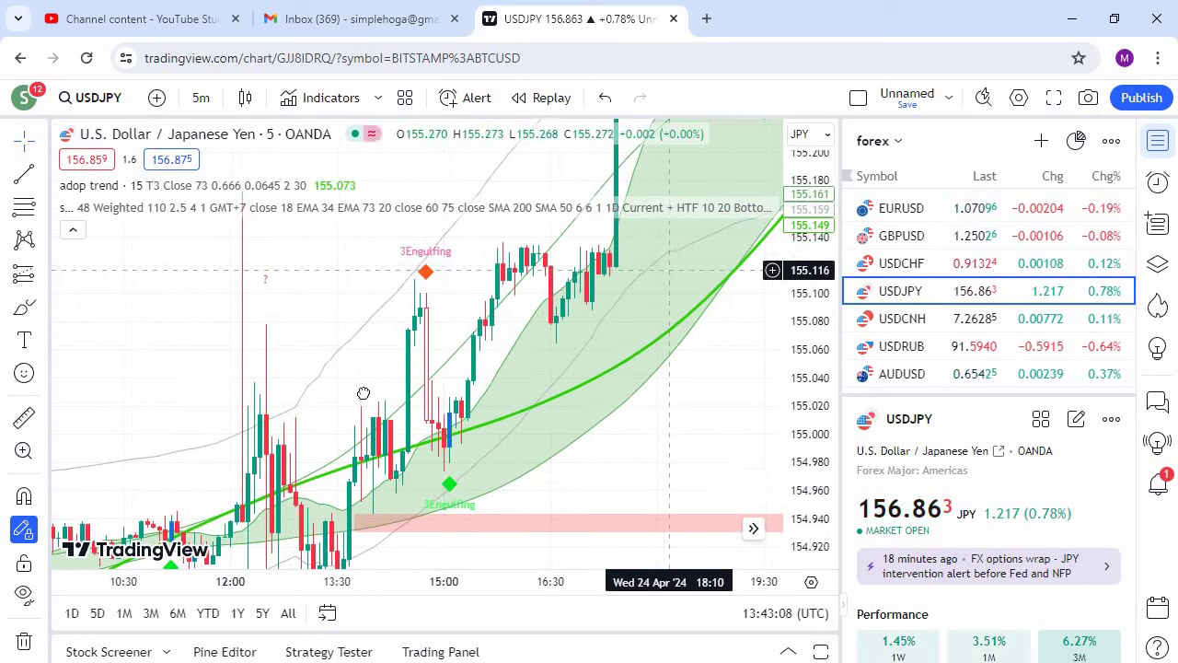
scroll(584, 350, "right", 5)
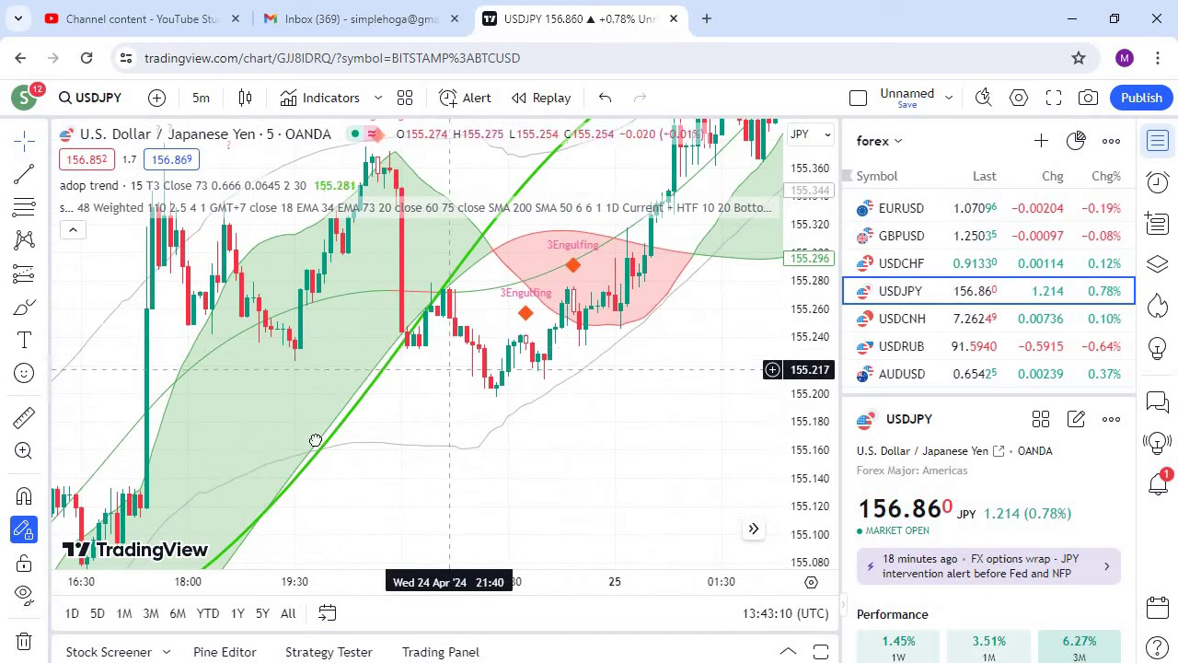
scroll(539, 408, "right", 6)
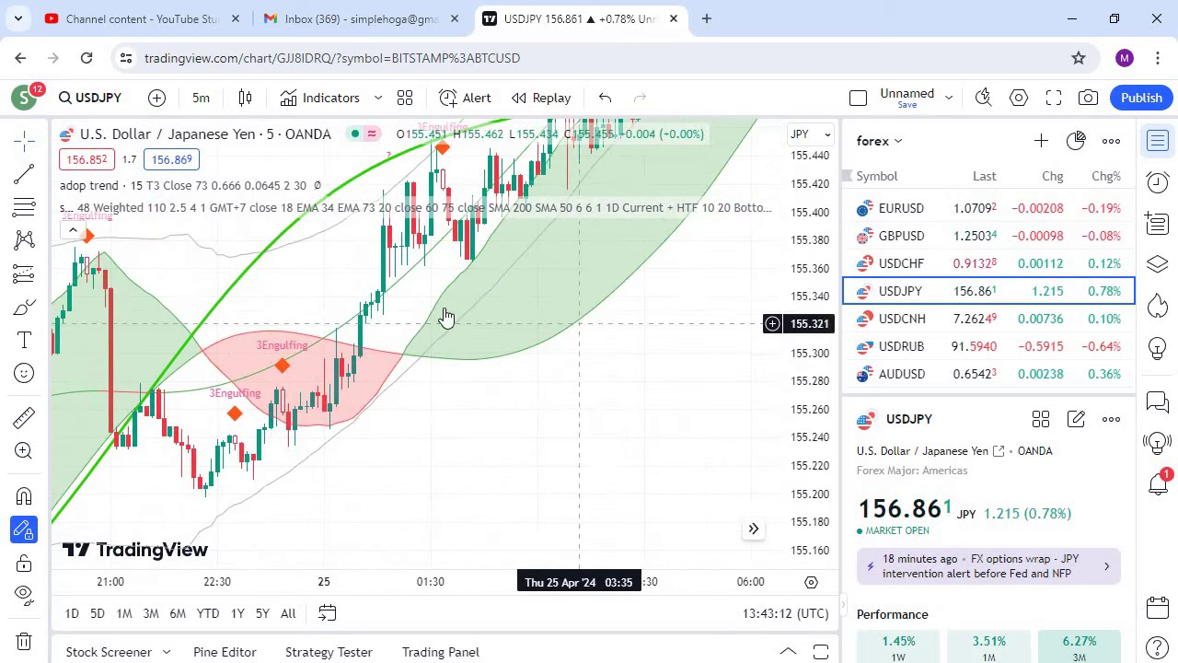
scroll(598, 344, "right", 1)
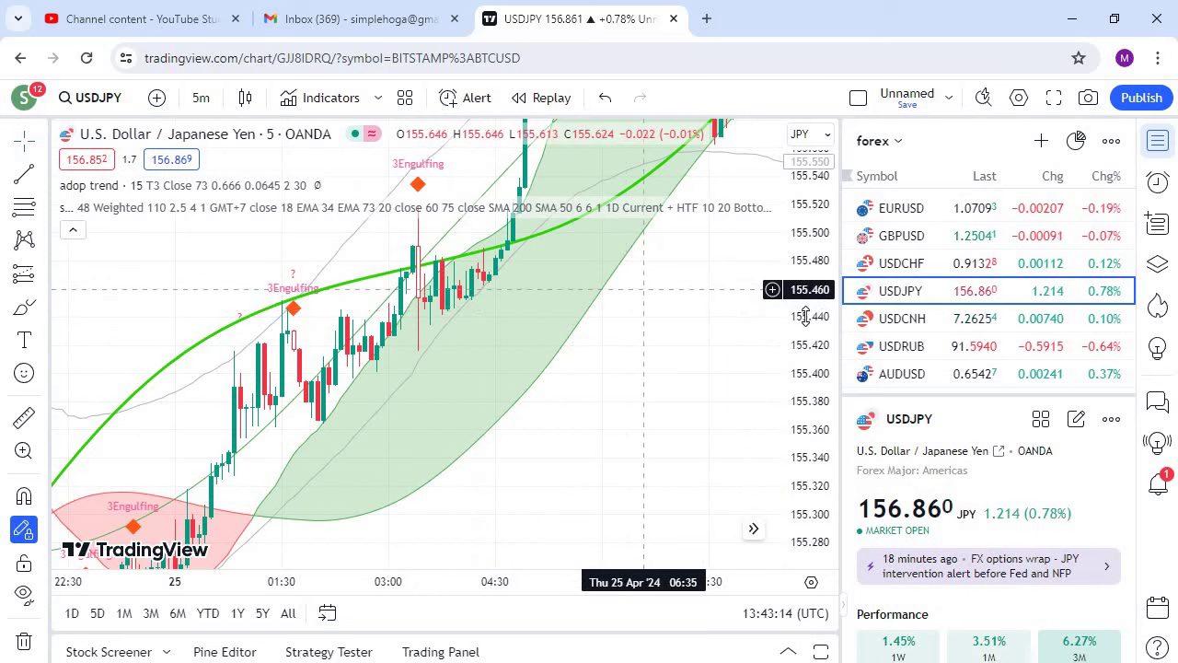
- Examine the USDJPY 3Engulfing signals, bands and trend line from 25 April through the latest candles on 26 April
scroll(344, 386, "right", 4)
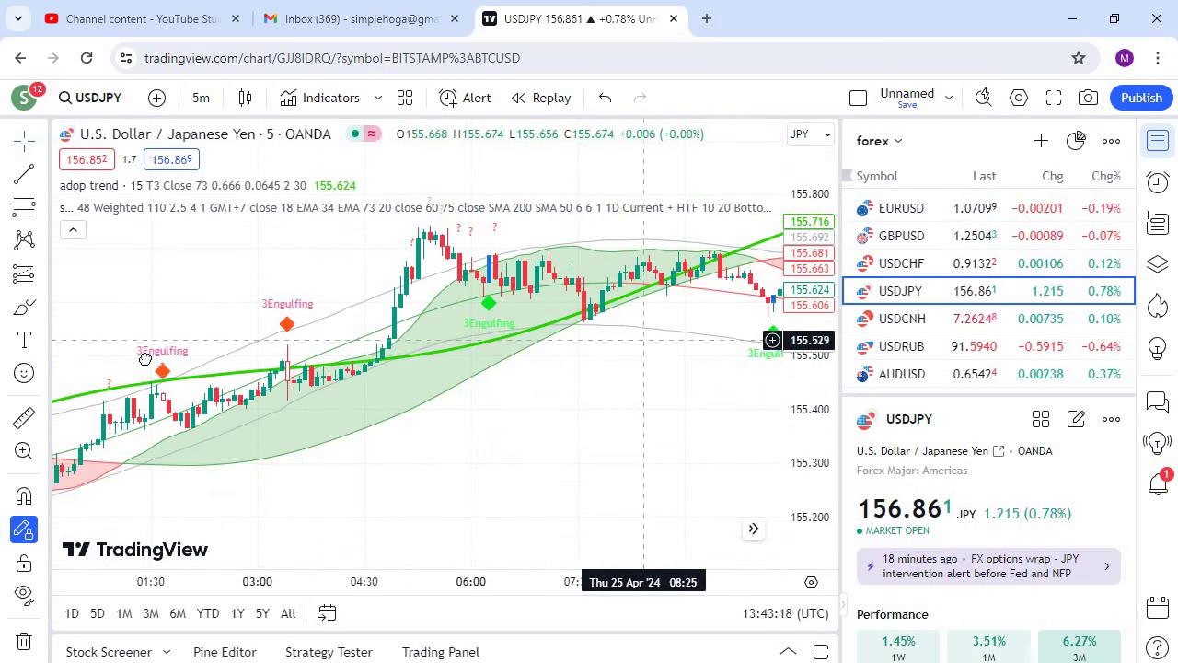
scroll(197, 350, "right", 10)
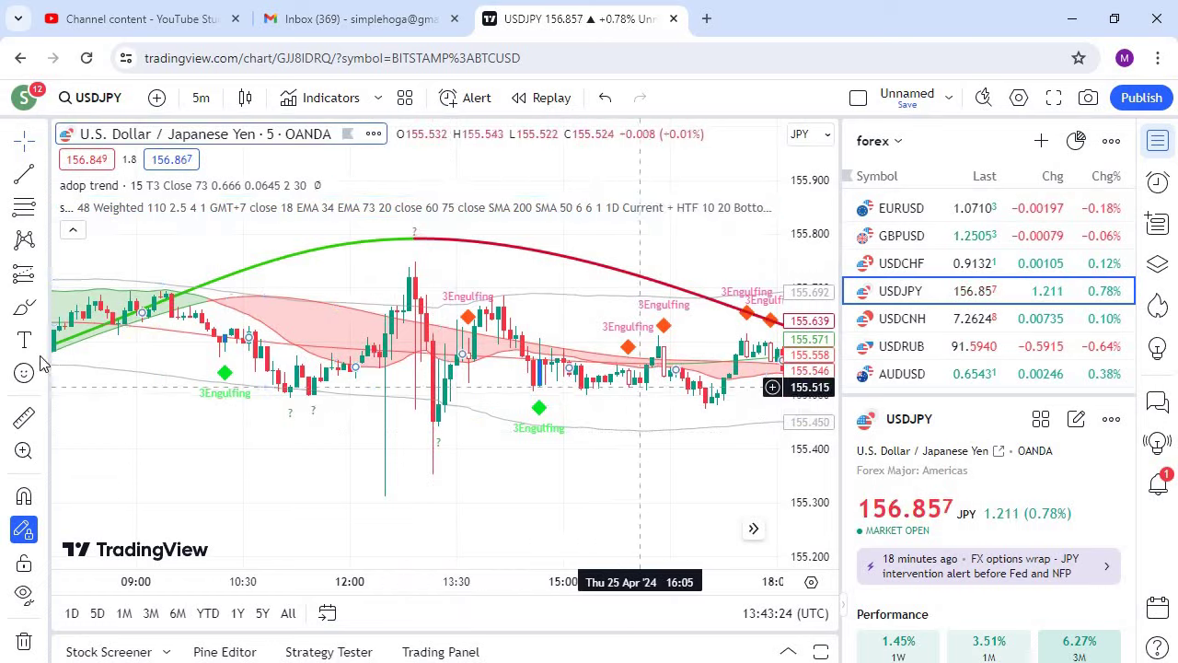
scroll(283, 360, "right", 10)
scroll(300, 361, "right", 8)
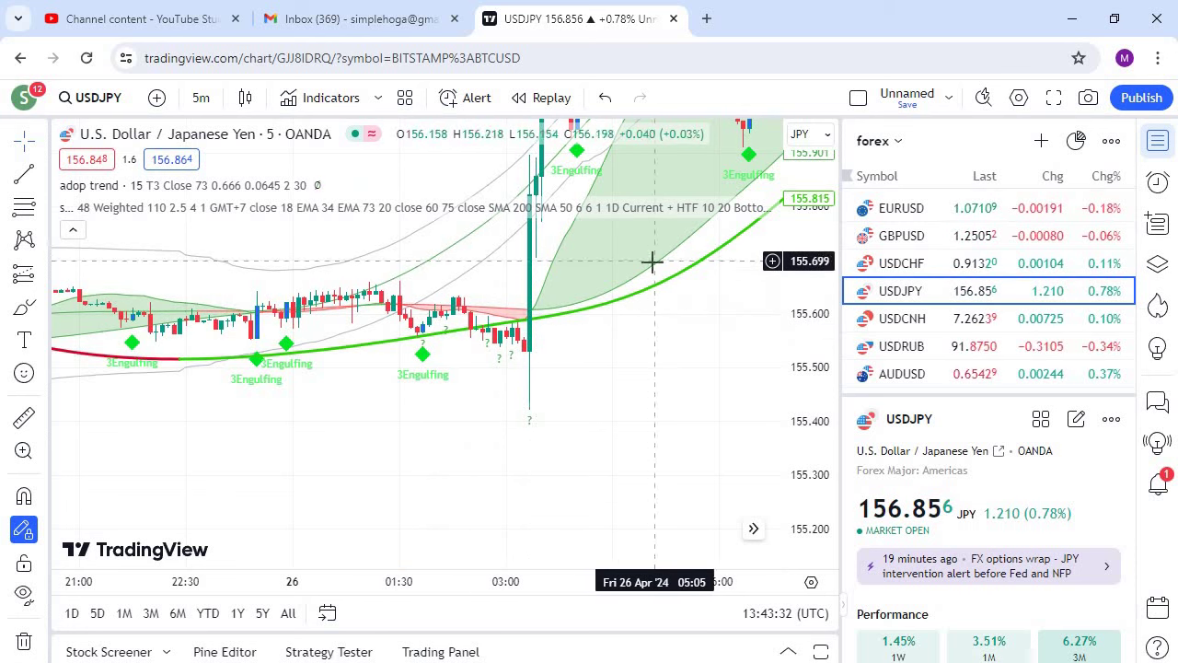
scroll(402, 379, "right", 3)
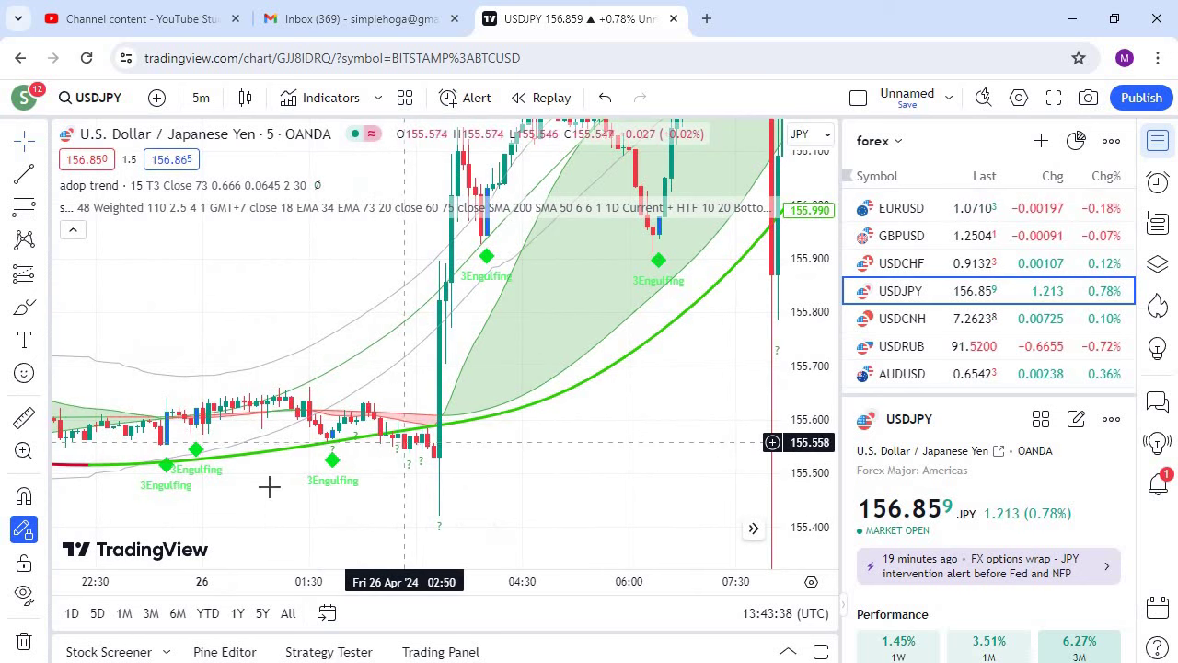
scroll(387, 419, "right", 9)
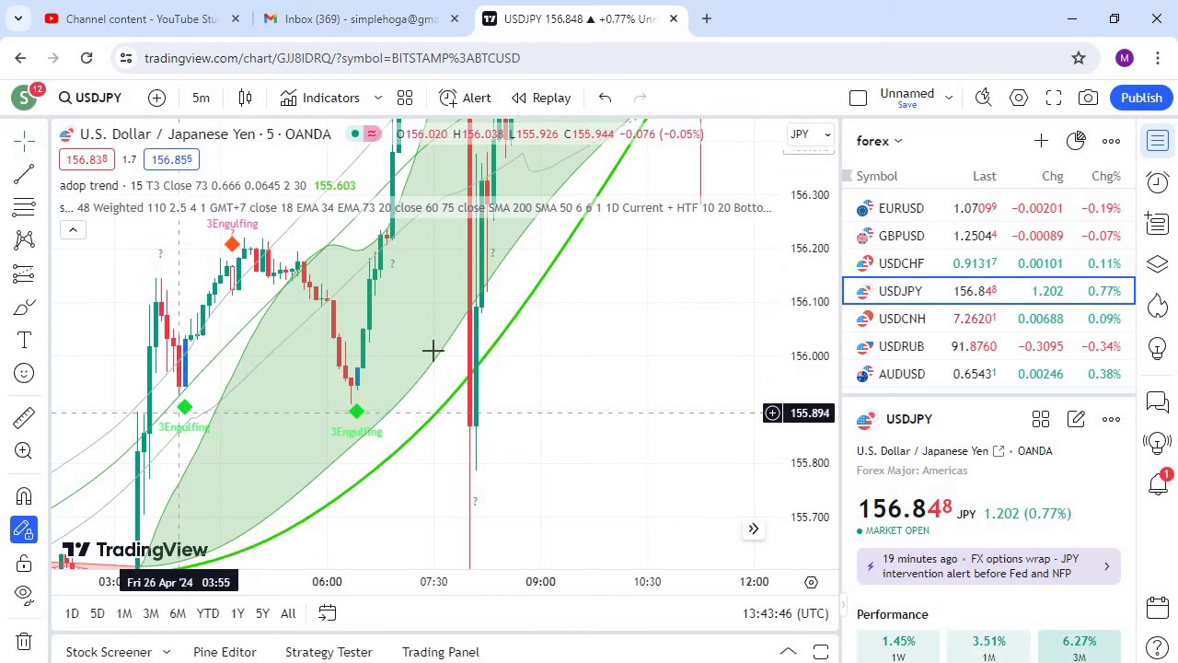
left_click_drag(543, 357, 441, 521)
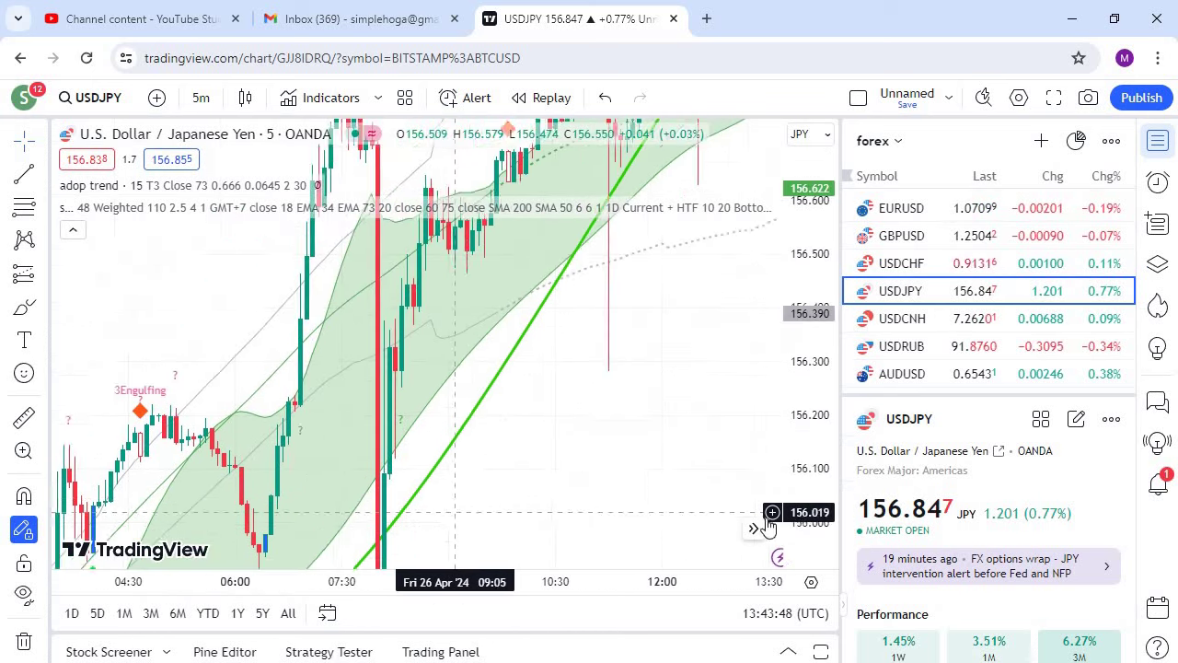
left_click_drag(599, 394, 506, 417)
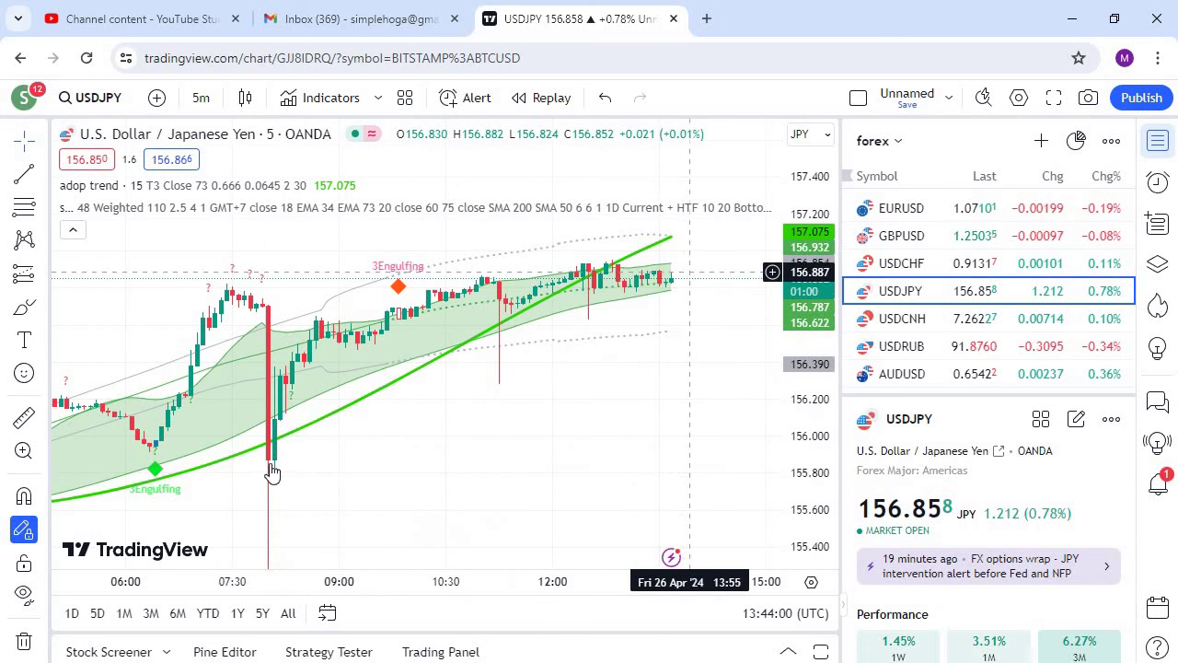
- Inspect the FVG zone near 155.000 below the long 26 April wick and trace it back to its start on 24 April
left_click_drag(456, 402, 489, 282)
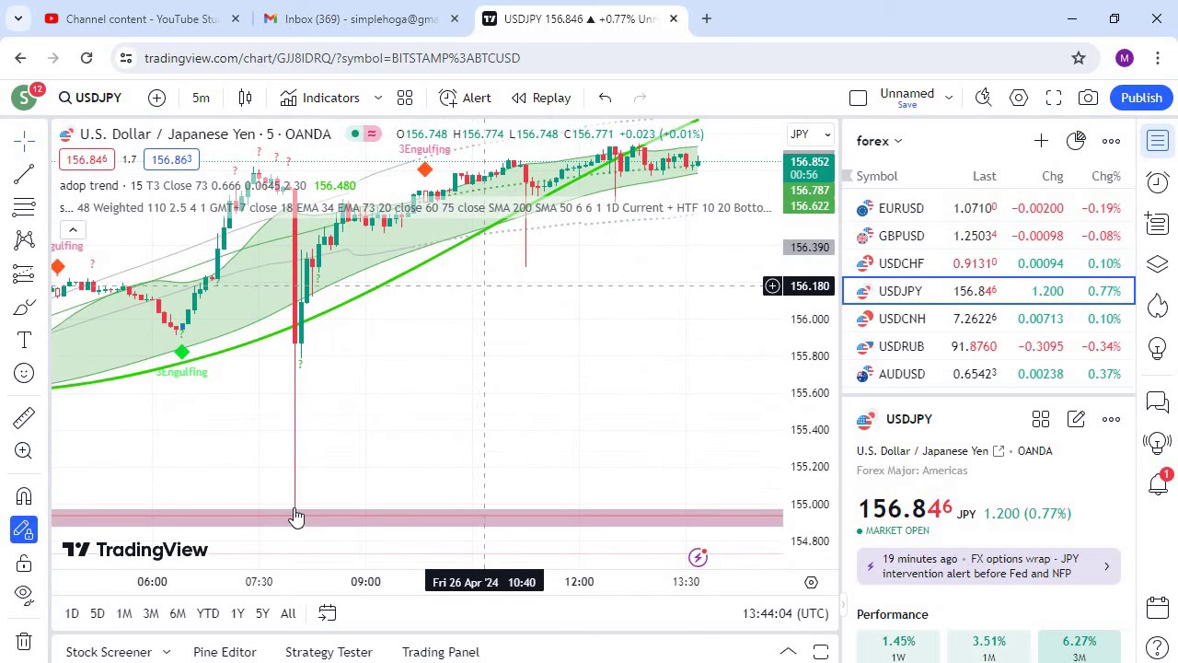
left_click_drag(185, 436, 766, 296)
left_click_drag(230, 378, 679, 284)
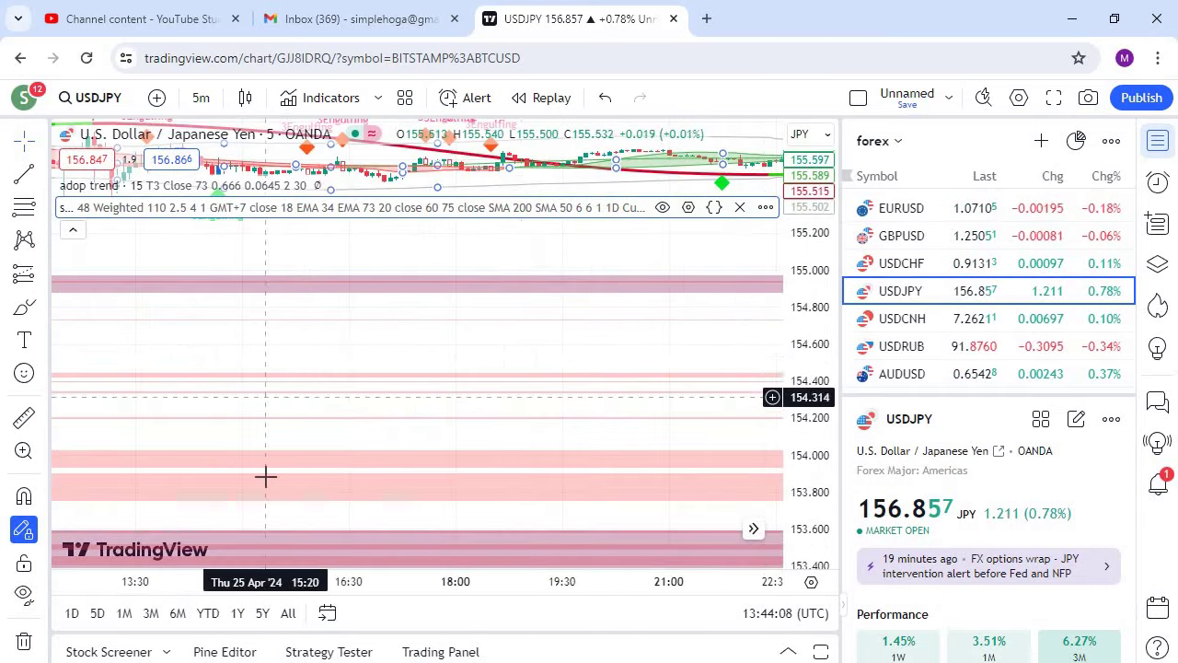
left_click_drag(220, 376, 854, 353)
left_click_drag(184, 333, 842, 345)
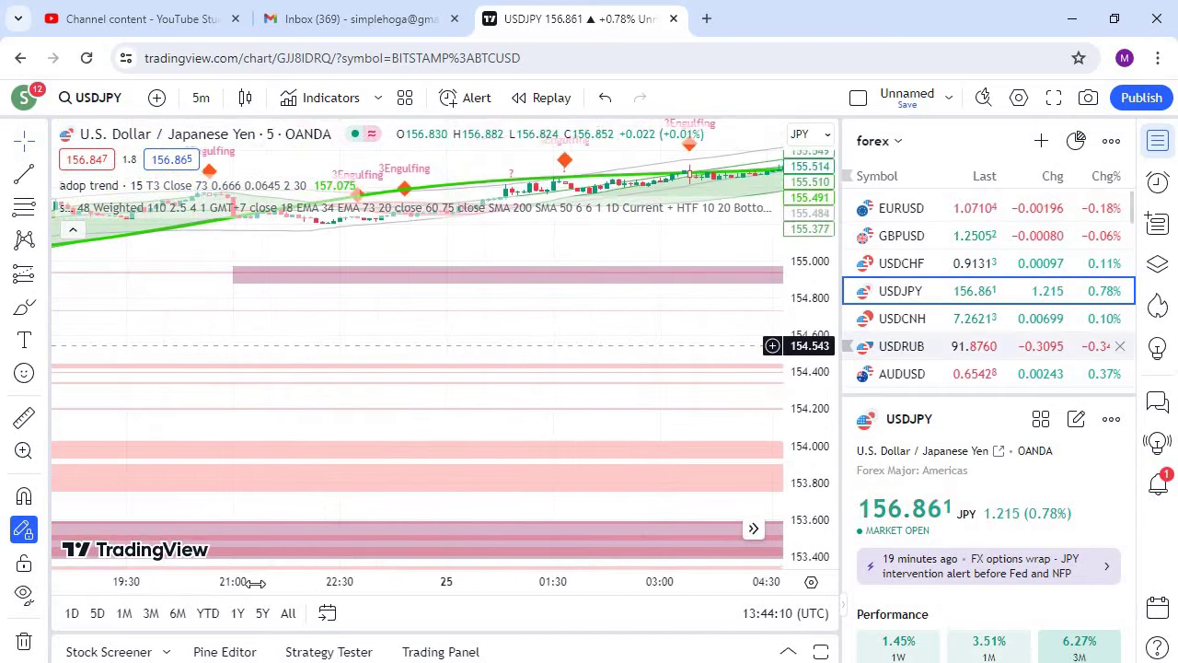
left_click_drag(772, 571, 673, 550)
scroll(492, 436, "down", 5)
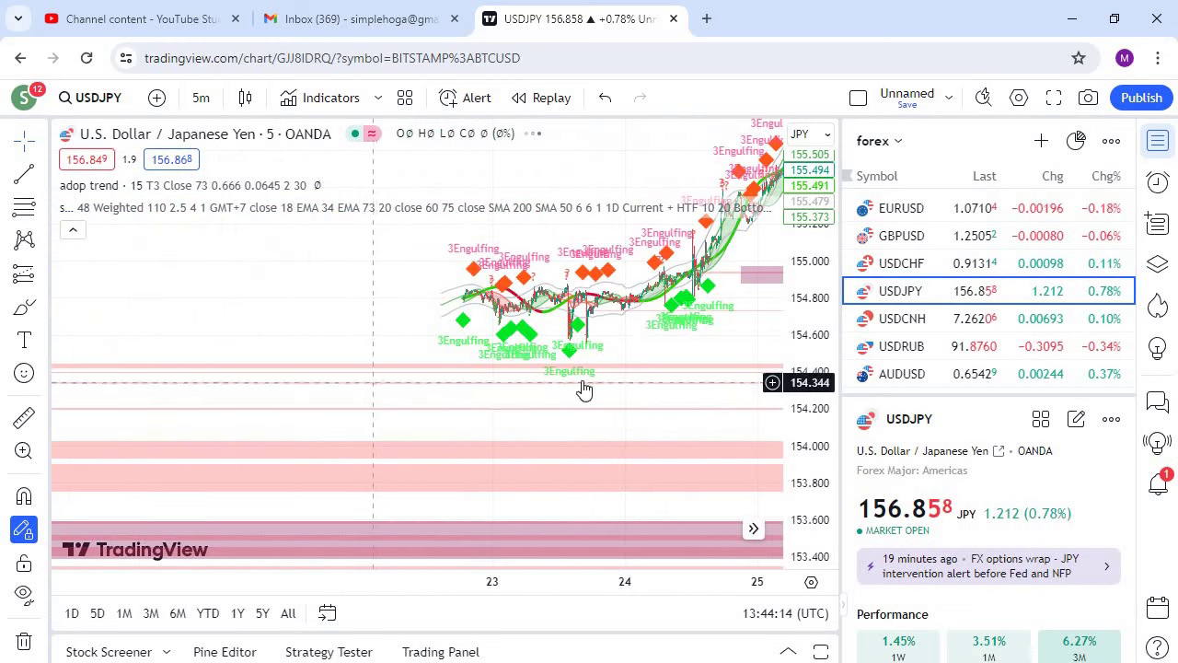
- Review the older FVG zones below the USDJPY price, going back from 23 April to around 9 April
scroll(515, 423, "left", 3)
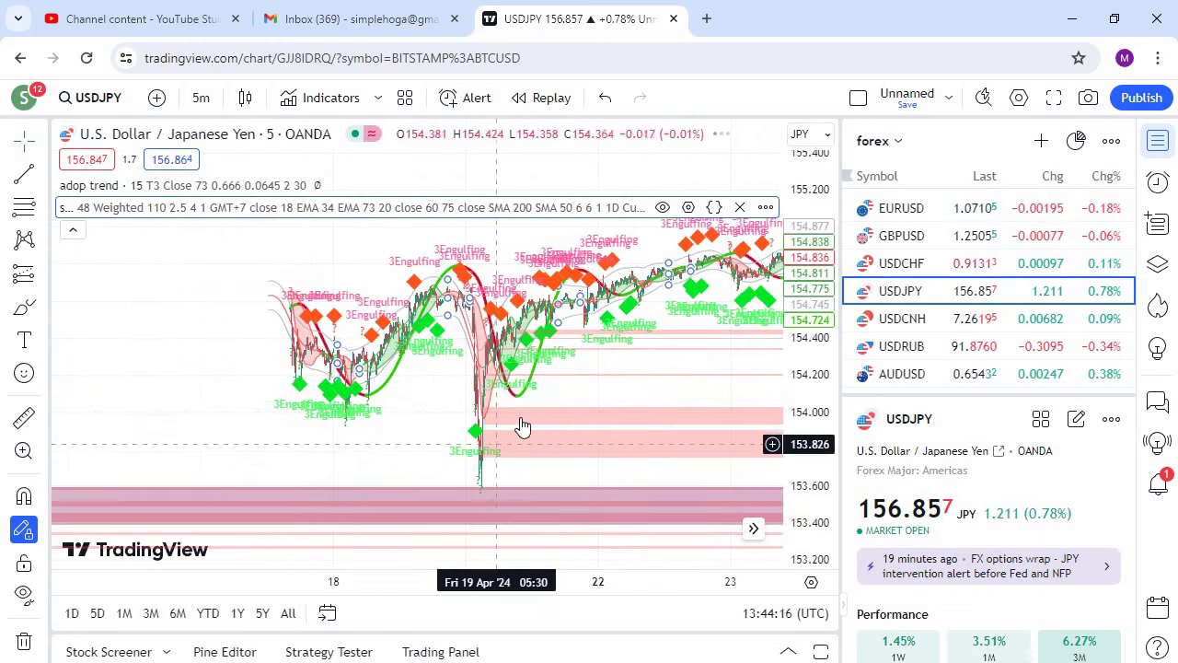
left_click_drag(293, 418, 703, 382)
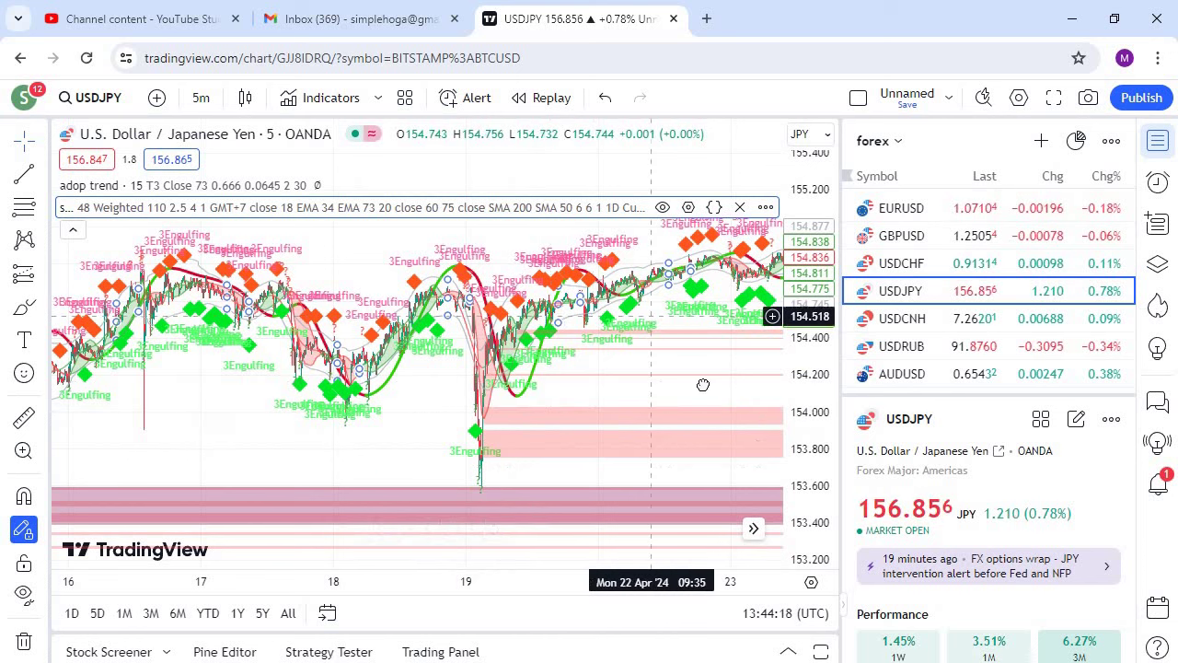
left_click_drag(392, 473, 500, 245)
scroll(419, 384, "left", 3)
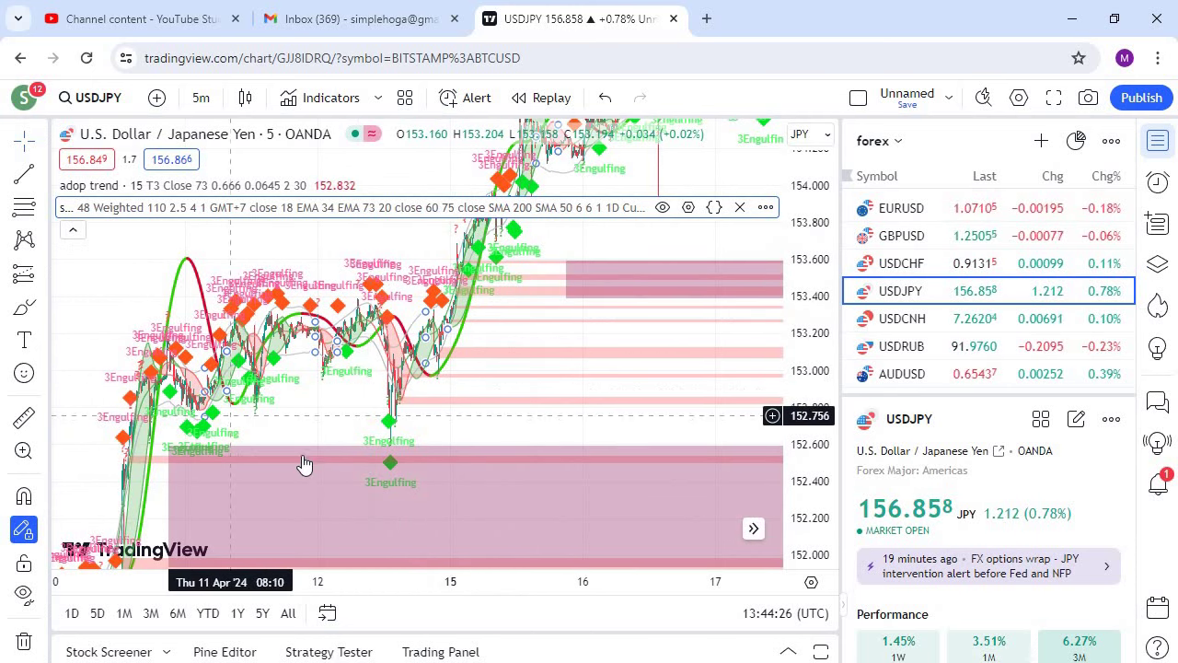
scroll(321, 374, "left", 3)
scroll(276, 359, "left", 3)
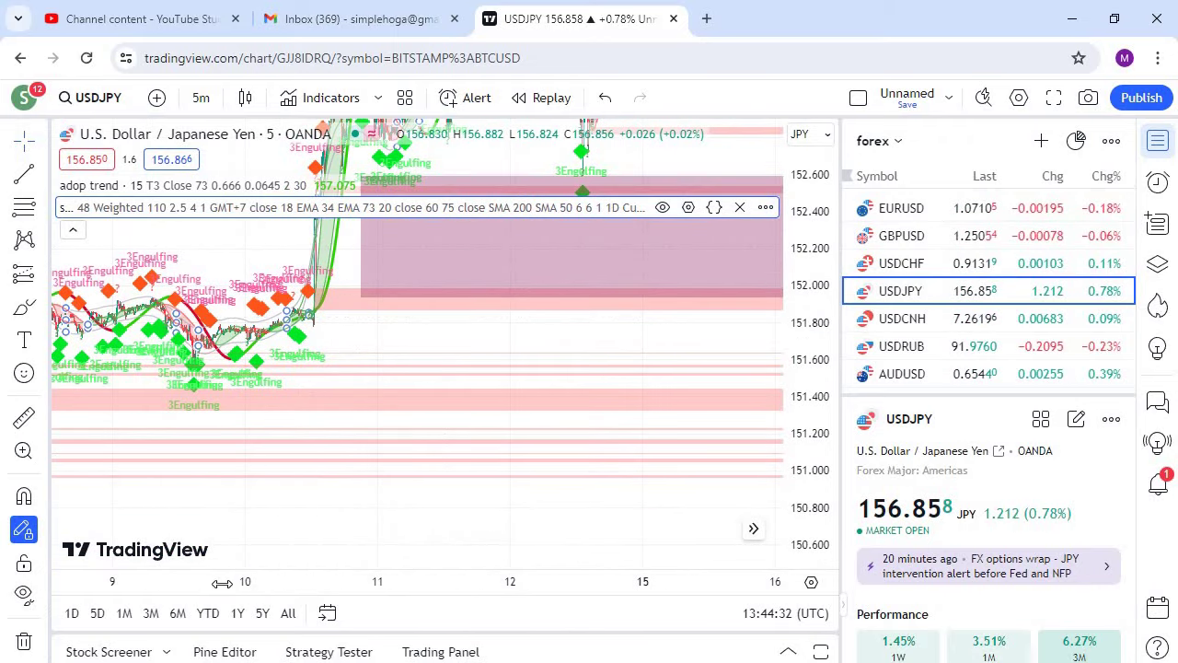
left_click_drag(245, 341, 709, 363)
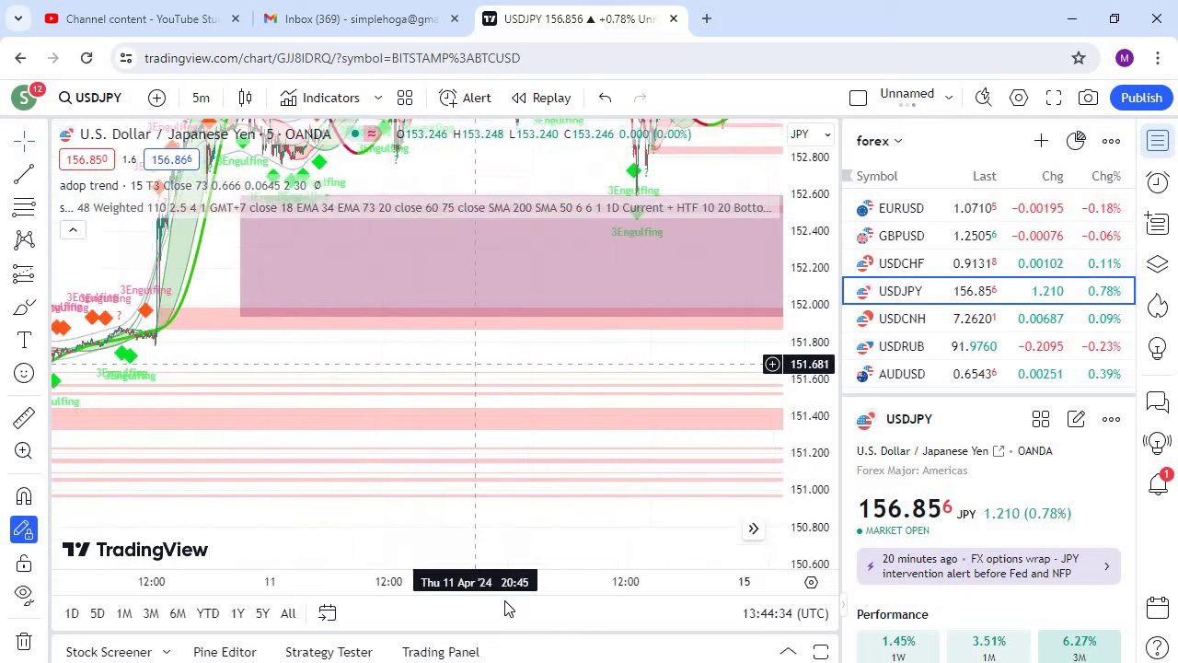
left_click_drag(495, 586, 355, 584)
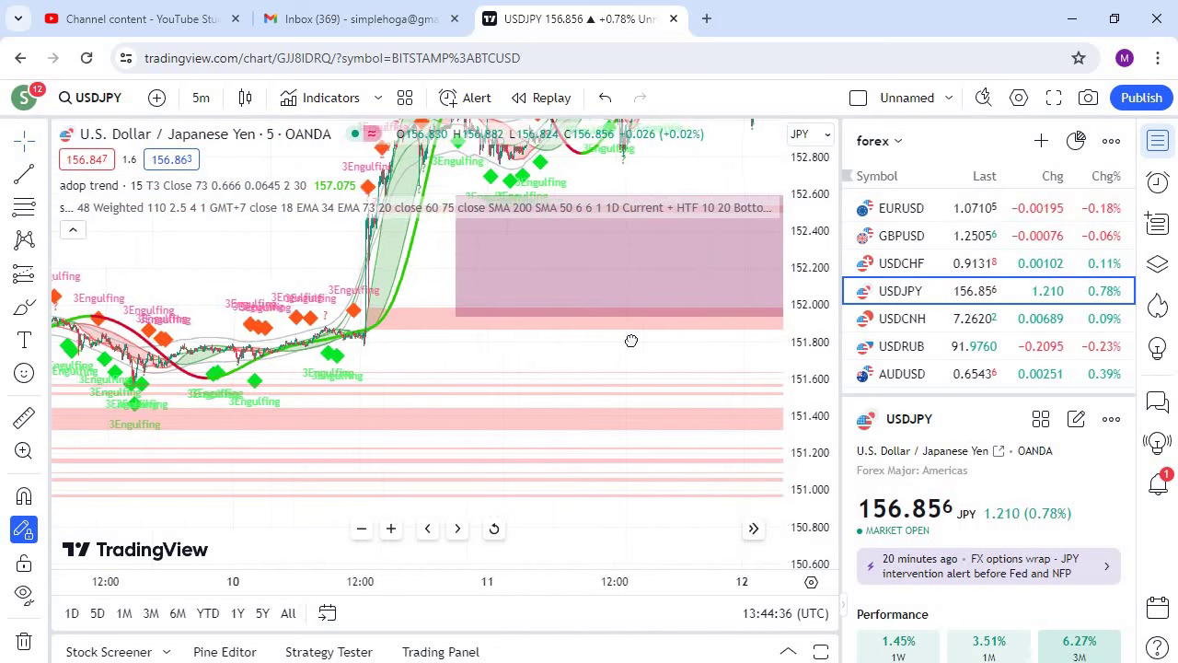
left_click_drag(324, 367, 644, 333)
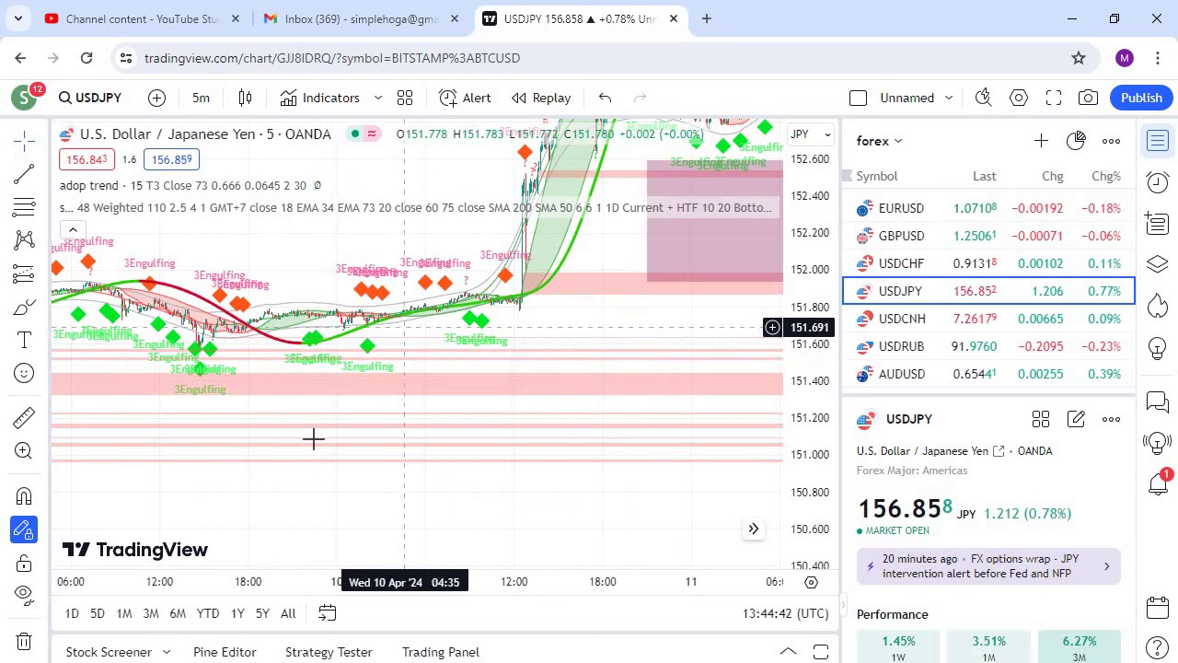
- Follow how price and the 3Engulfing signals behave around the FVG zones from 10 April forward to the latest 26 April candles
scroll(307, 434, "right", 5)
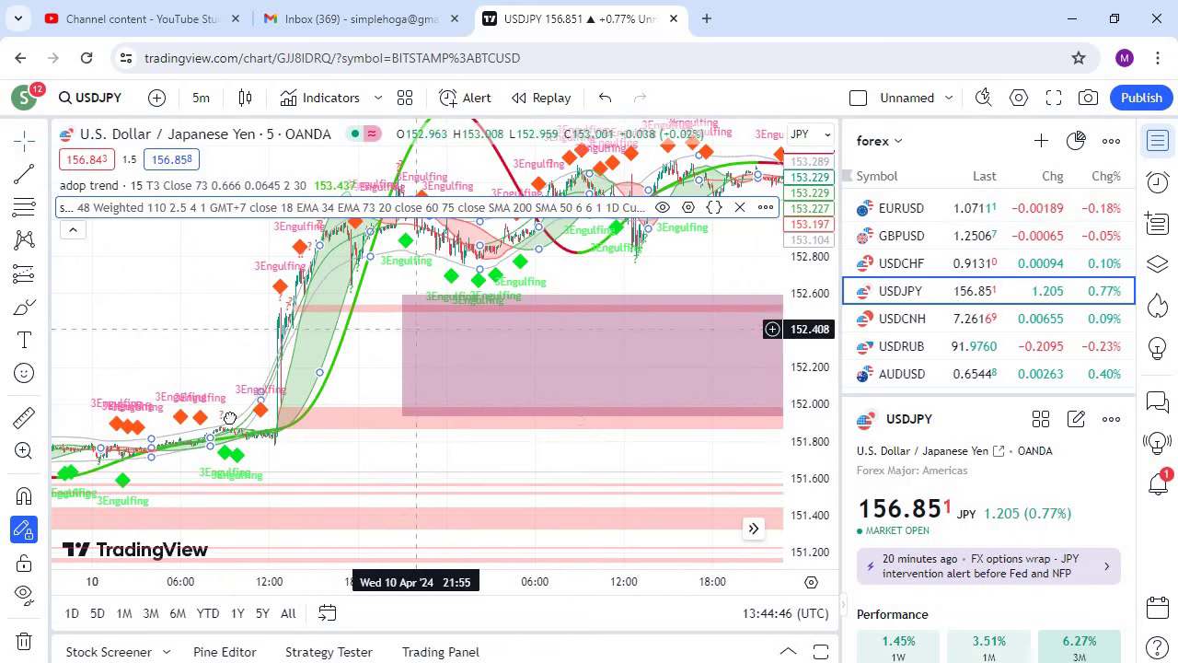
scroll(518, 376, "right", 5)
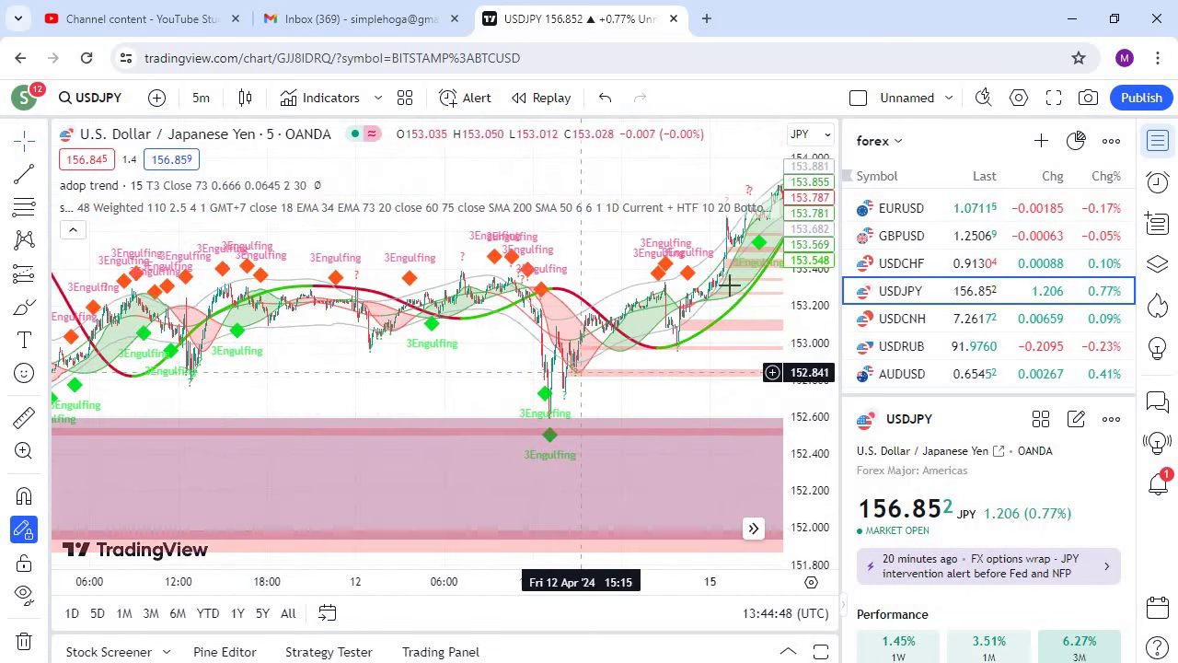
scroll(582, 312, "right", 7)
scroll(408, 407, "right", 2)
scroll(410, 368, "right", 14)
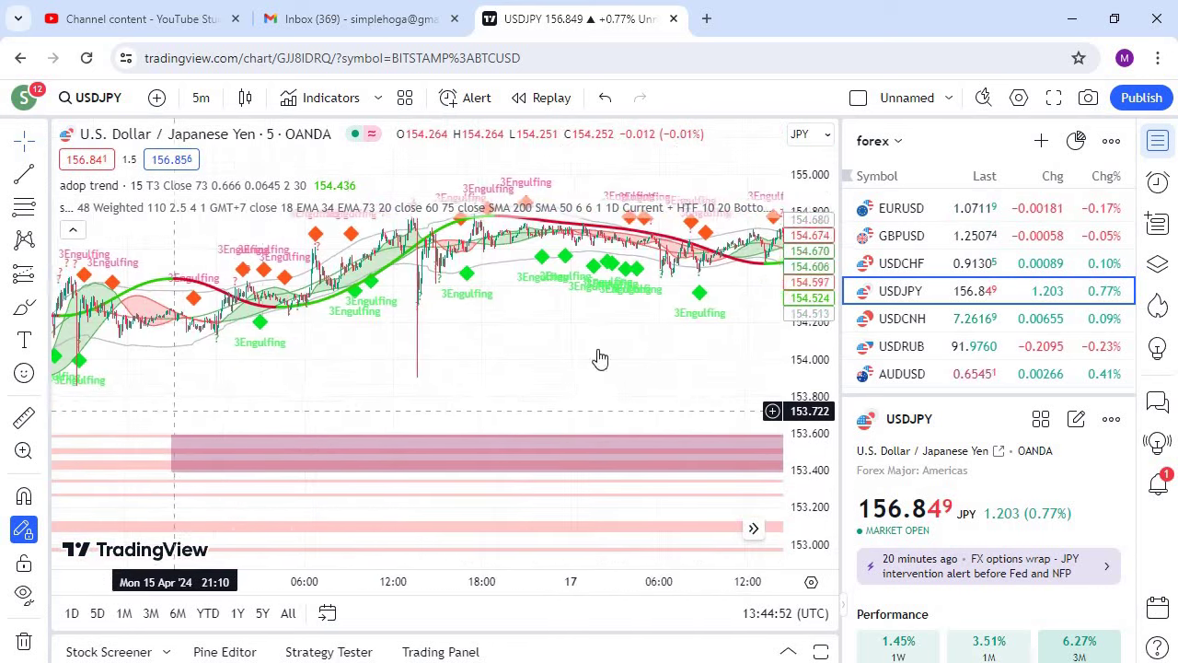
scroll(552, 368, "right", 5)
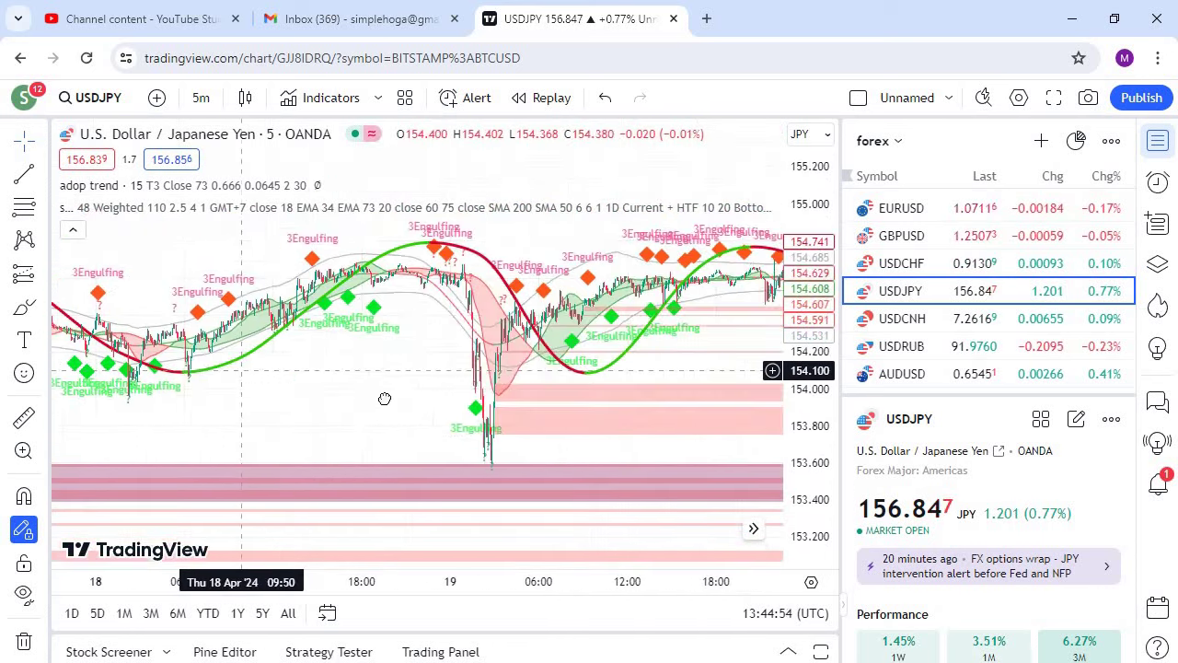
scroll(515, 380, "right", 13)
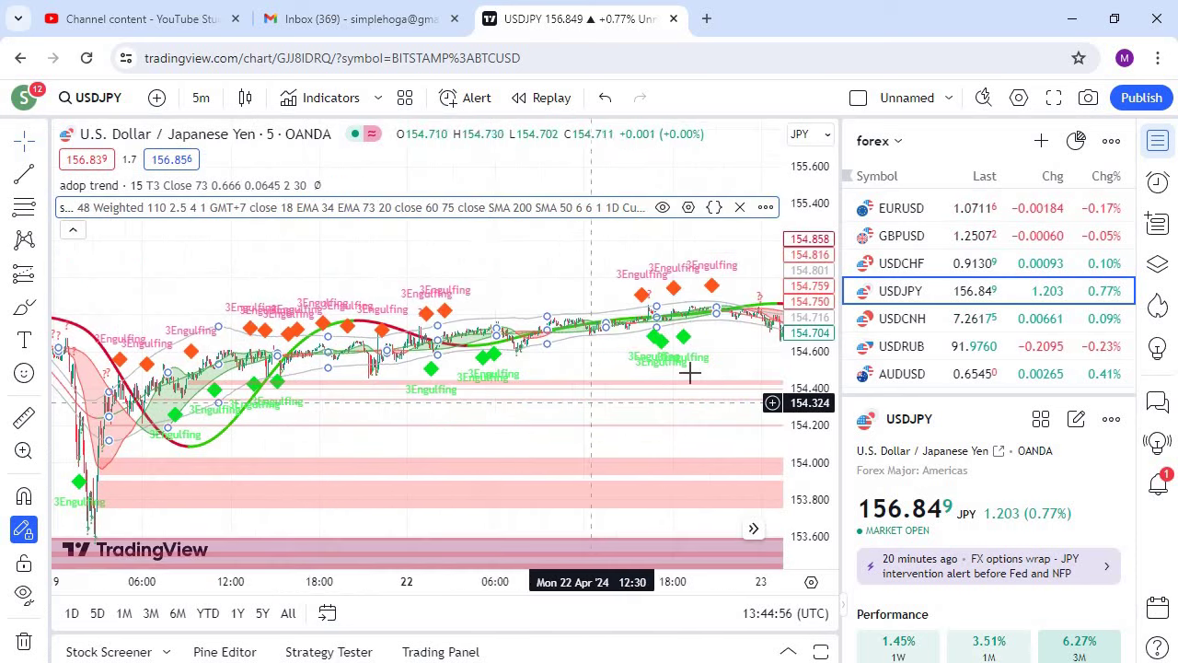
scroll(702, 359, "right", 6)
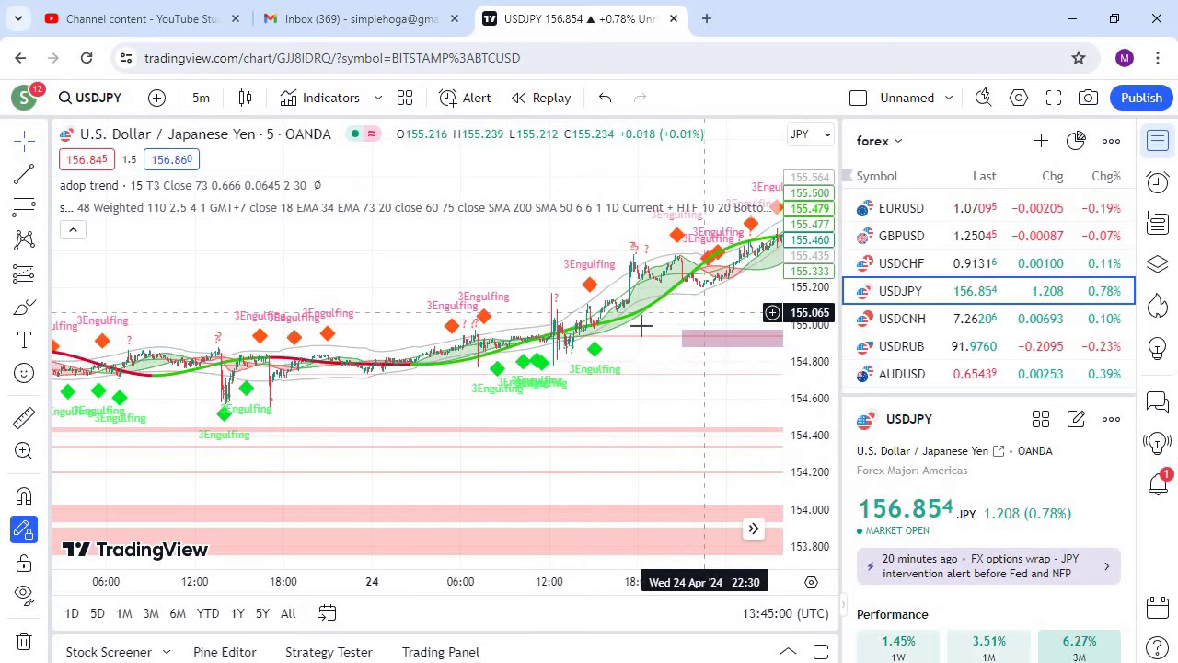
scroll(642, 324, "right", 15)
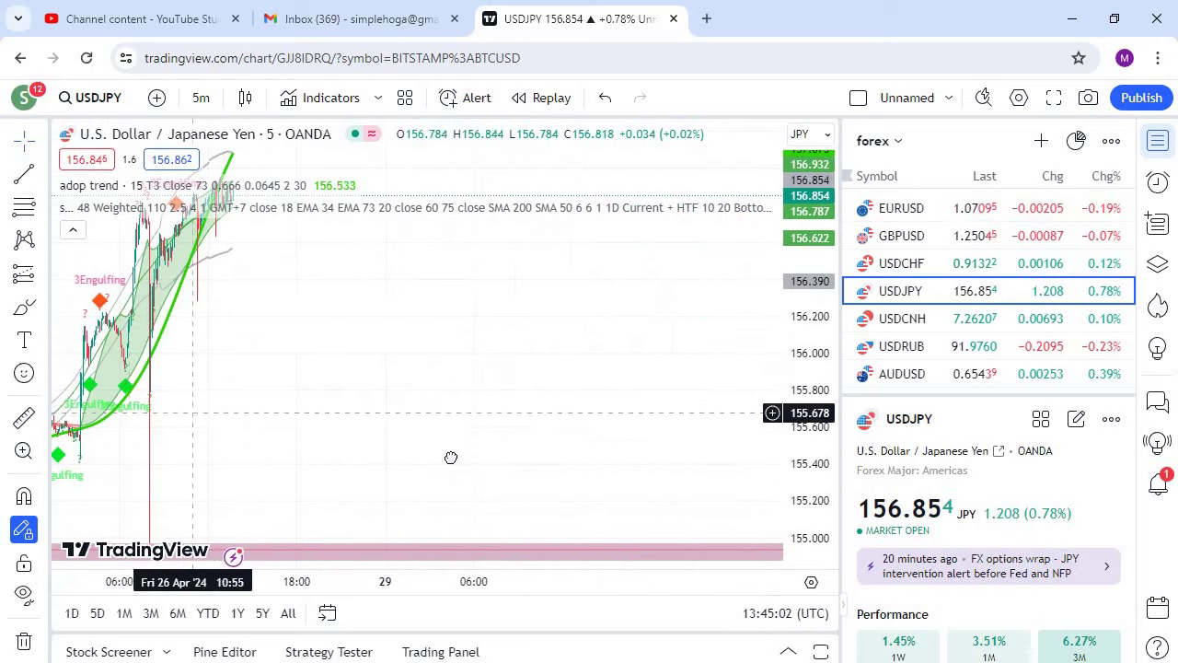
scroll(446, 427, "left", 3)
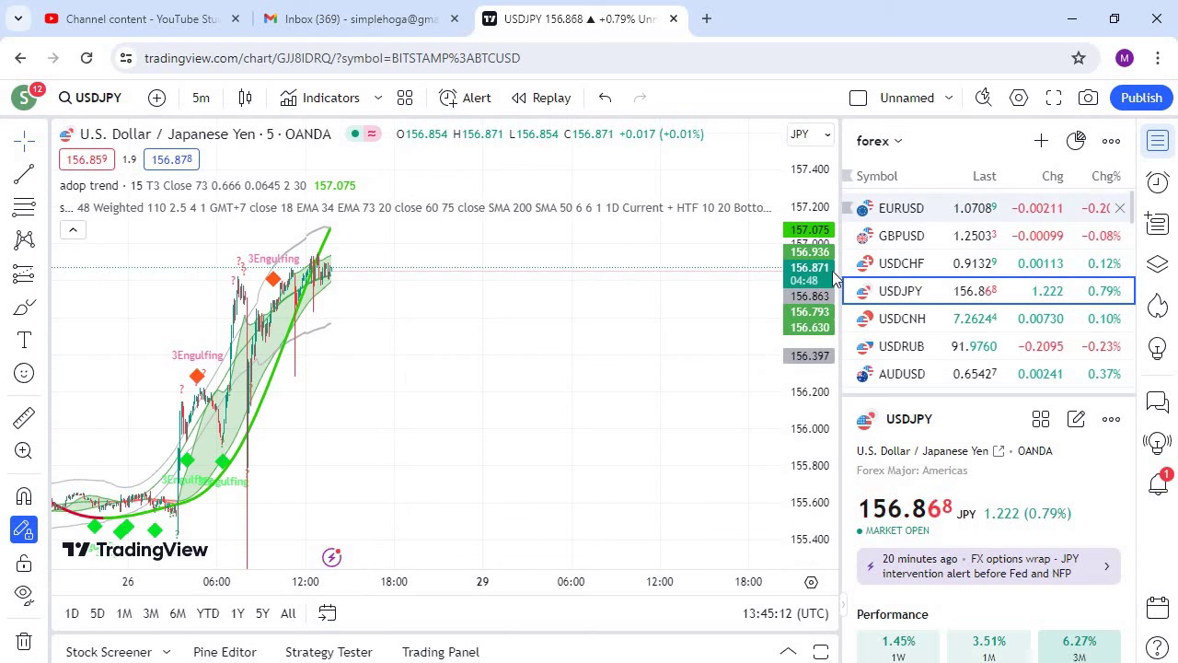
- Open the EURUSD chart and examine its 3Engulfing signals, bands and trend line around the latest 26 April candles
left_click(901, 208)
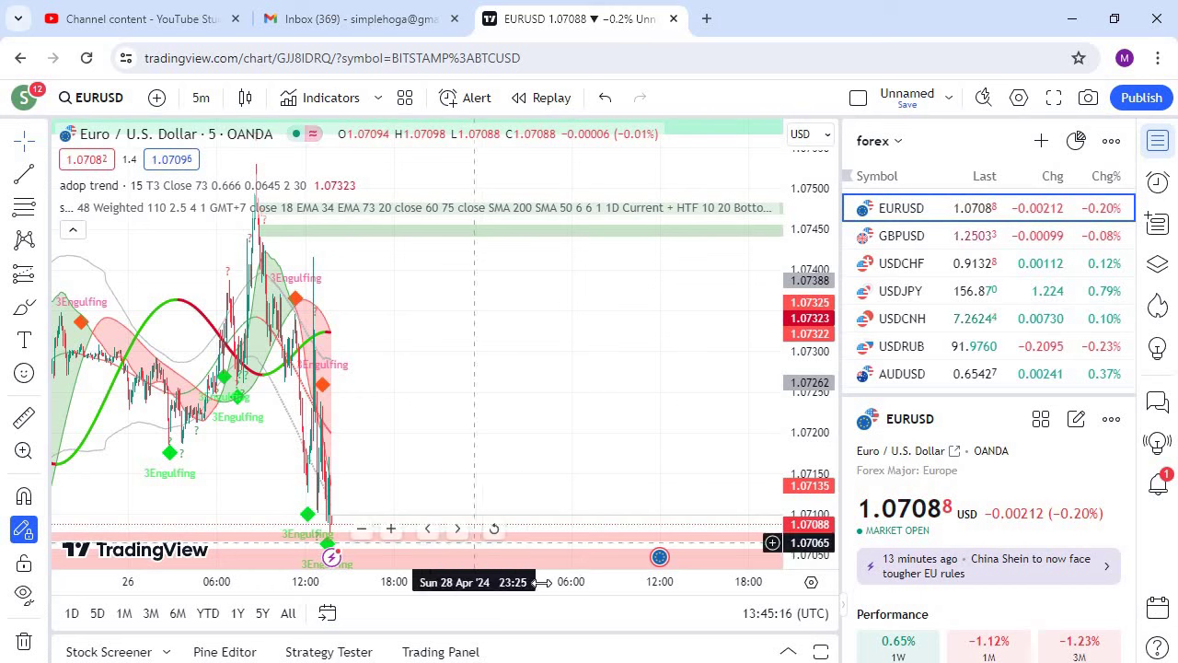
left_click_drag(325, 408, 602, 410)
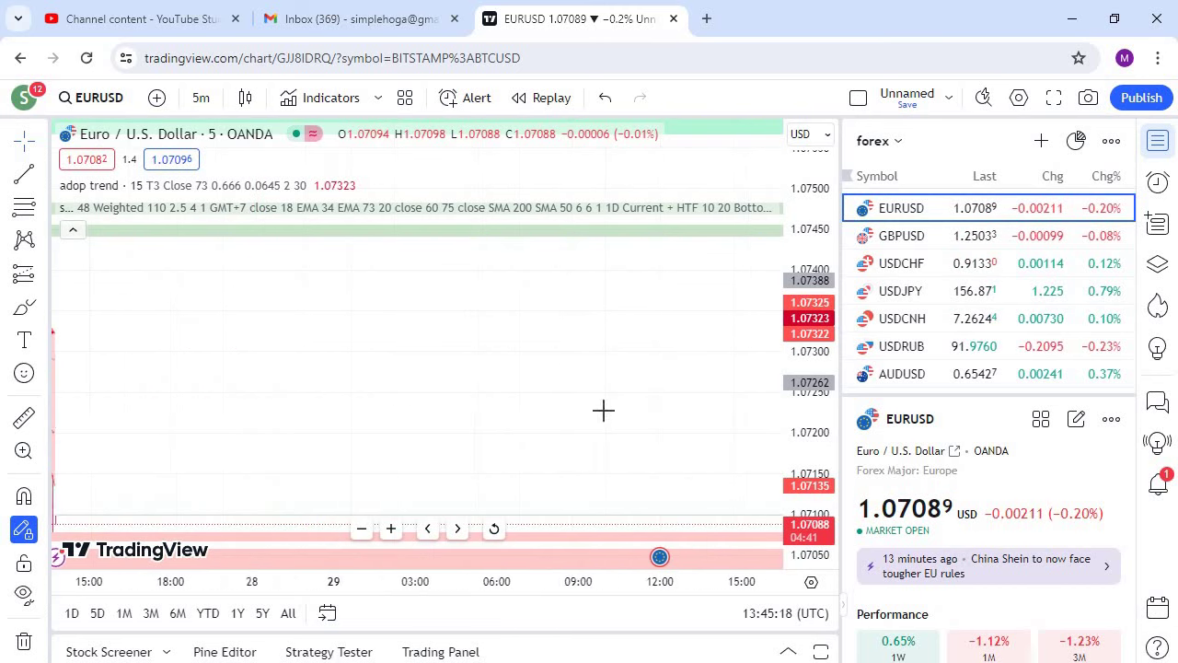
left_click_drag(368, 575, 297, 439)
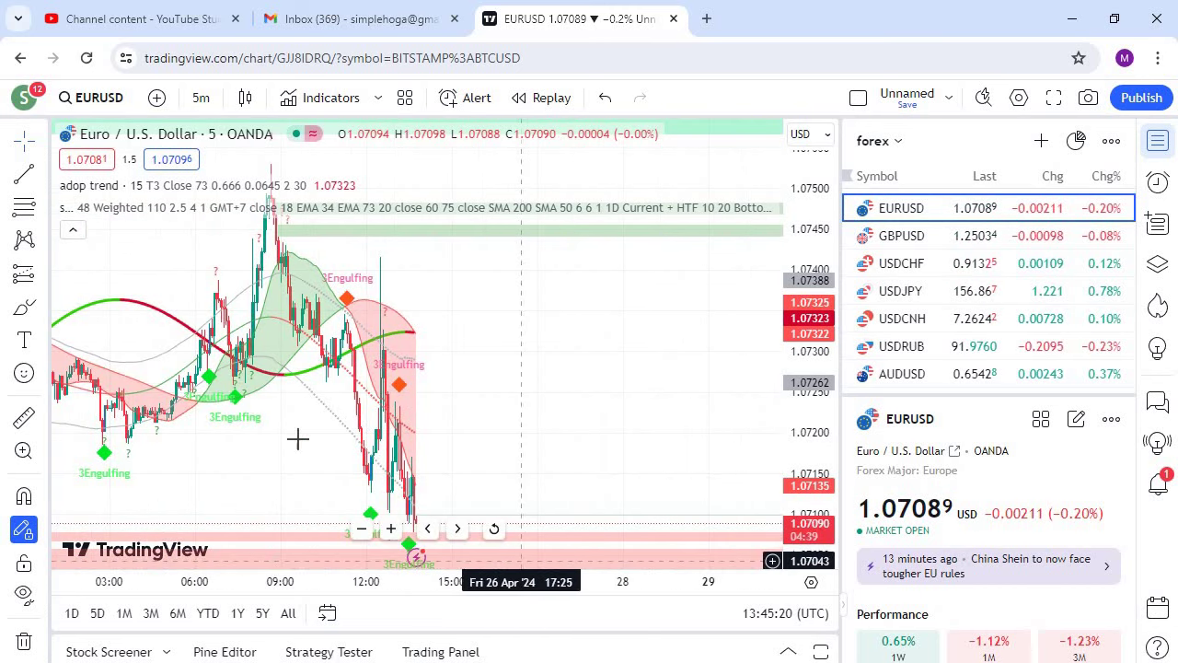
left_click_drag(265, 373, 715, 372)
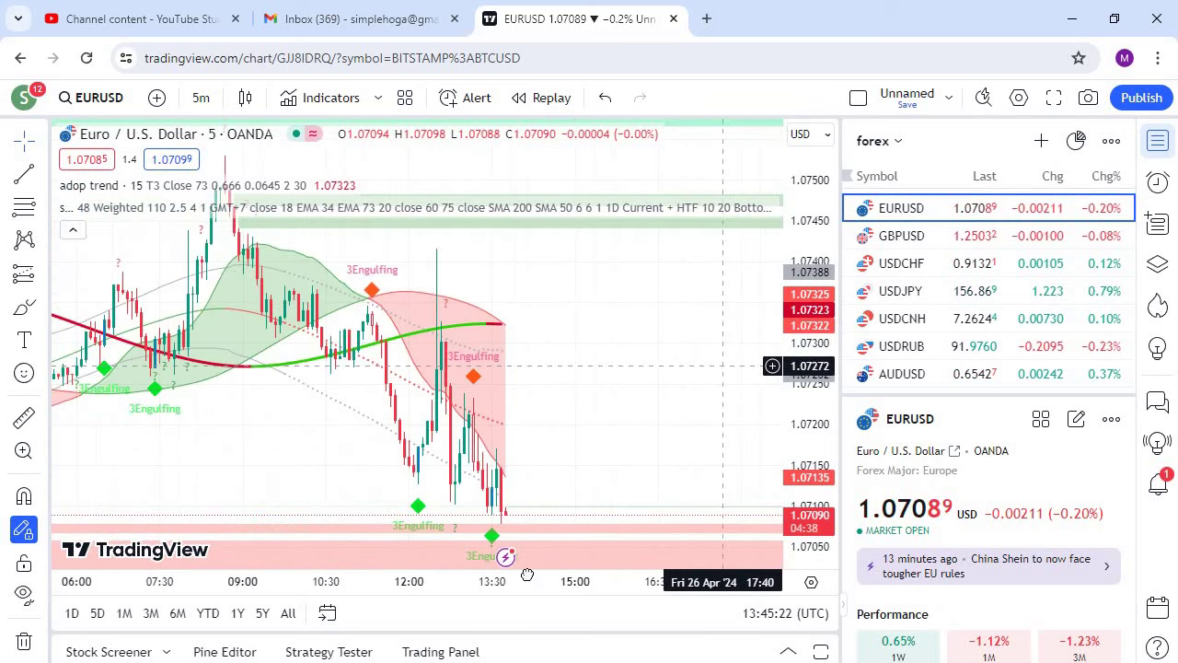
left_click_drag(554, 564, 530, 524)
left_click(529, 524)
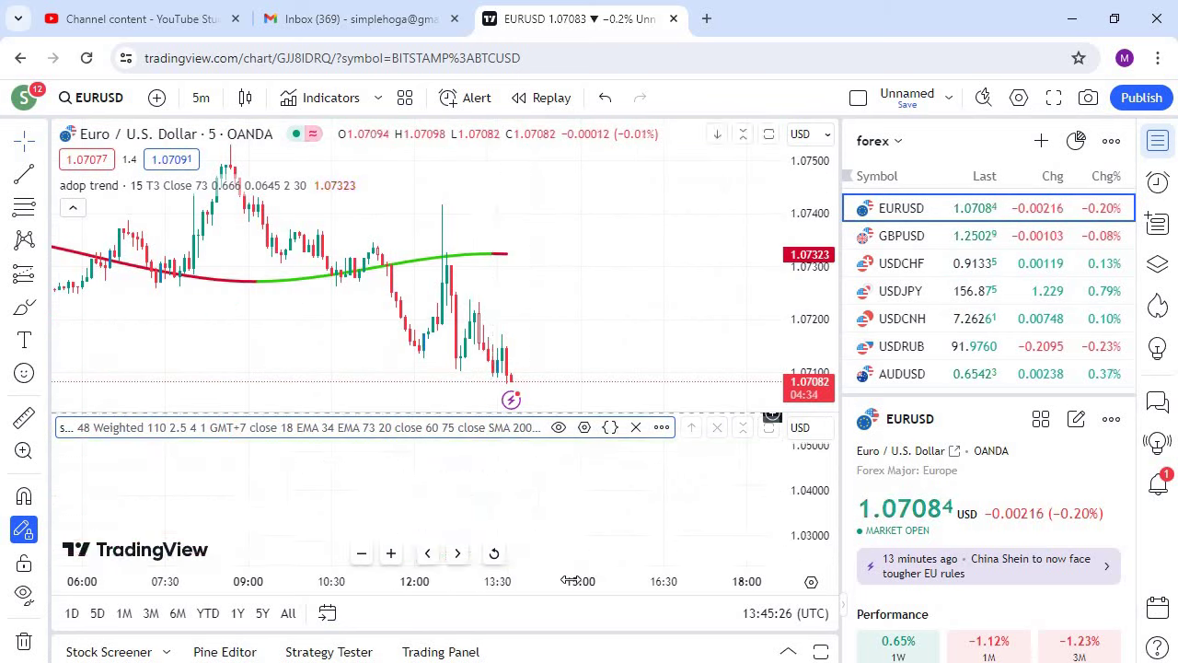
scroll(633, 282, "up", 5)
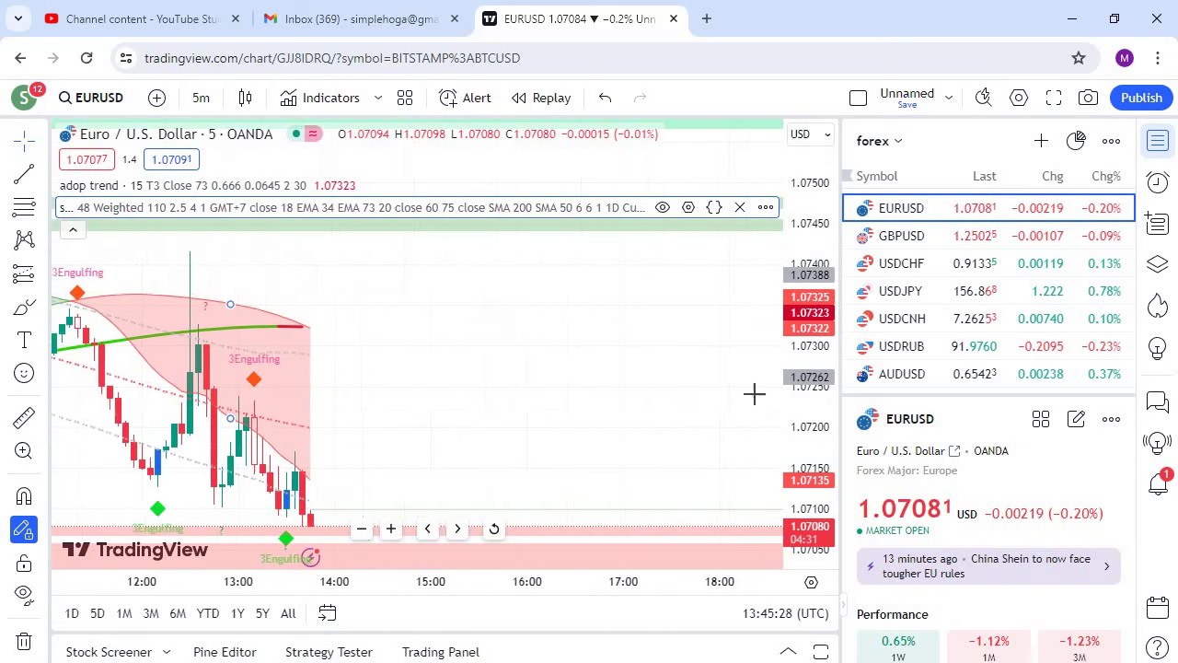
left_click_drag(483, 383, 660, 273)
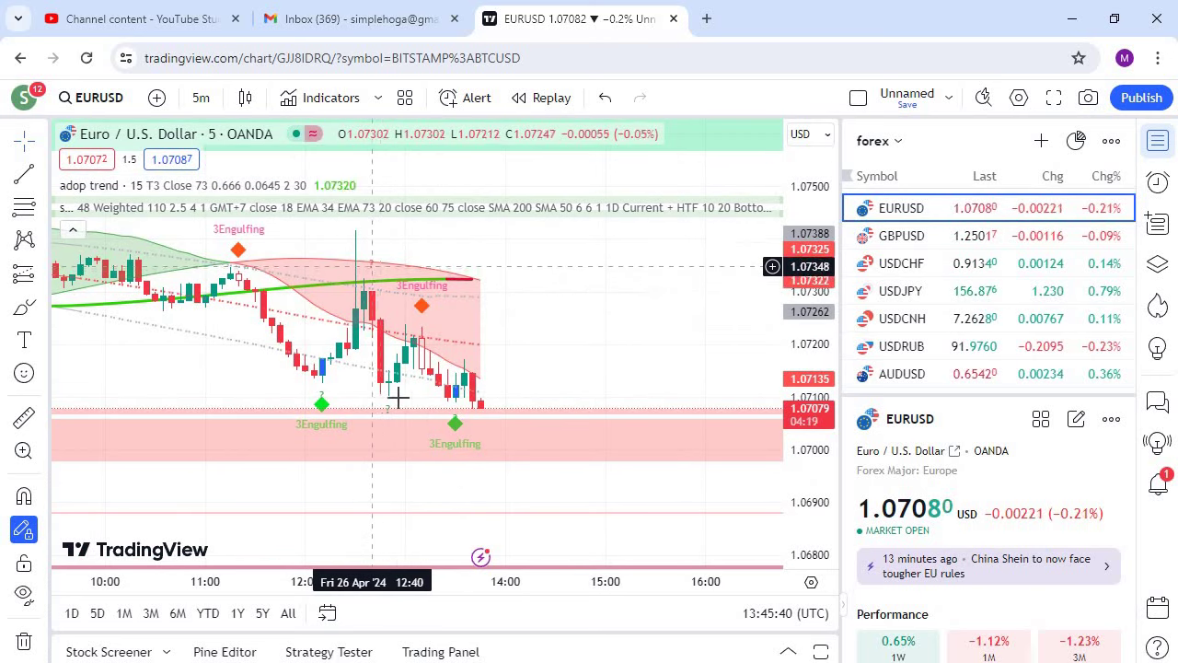
- Trace the EURUSD FVG zone near 1.07000 back through the earlier signals to its start on 25 April
left_click_drag(310, 325, 622, 347)
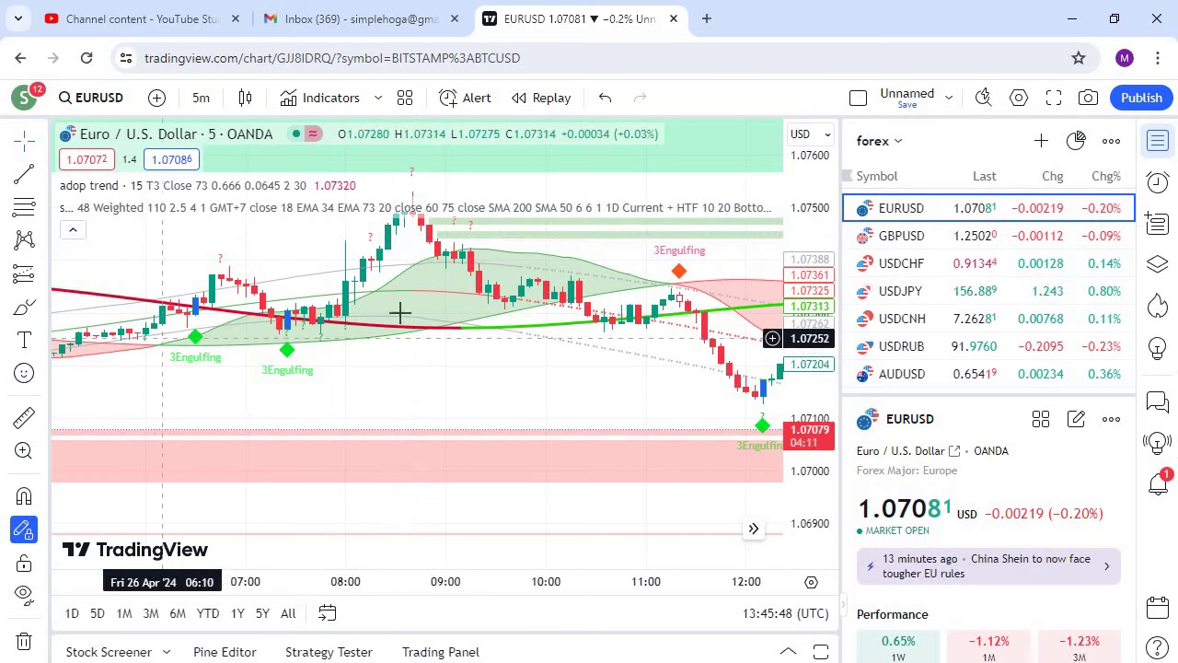
scroll(171, 279, "left", 8)
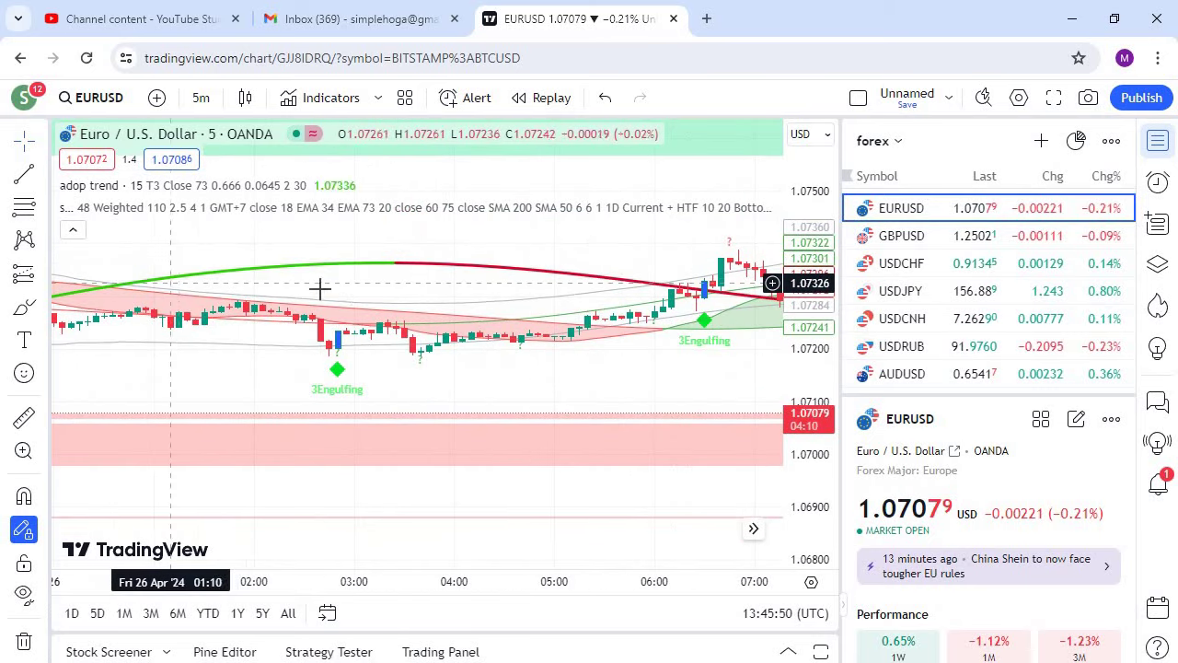
scroll(313, 290, "left", 8)
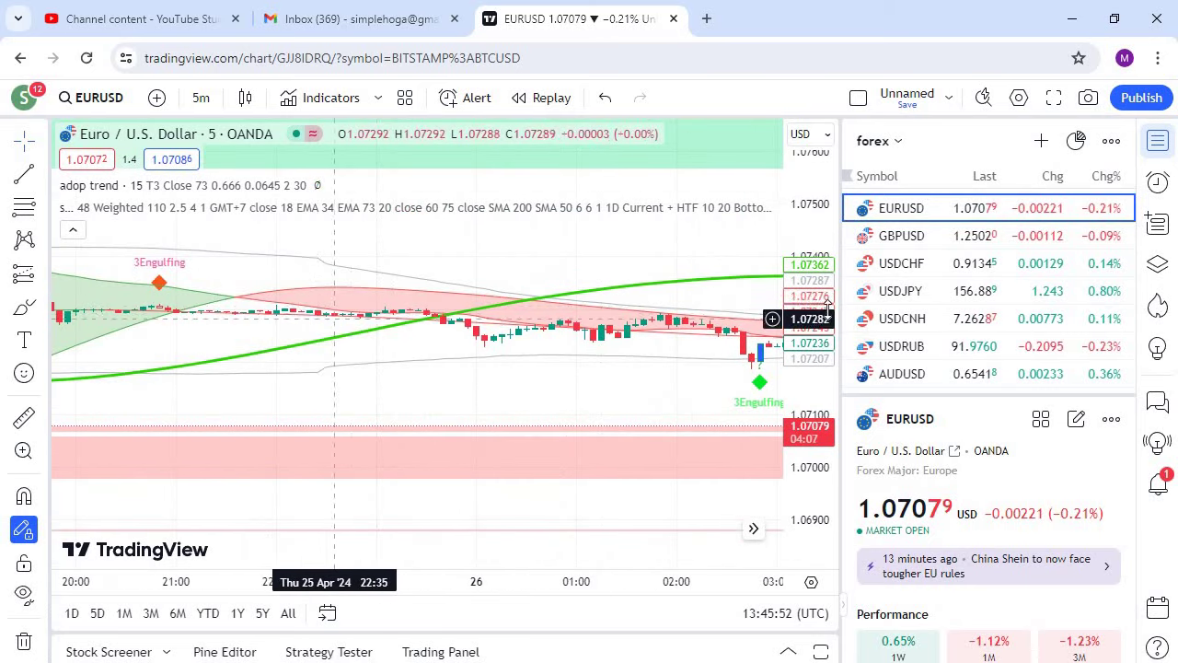
scroll(325, 353, "left", 7)
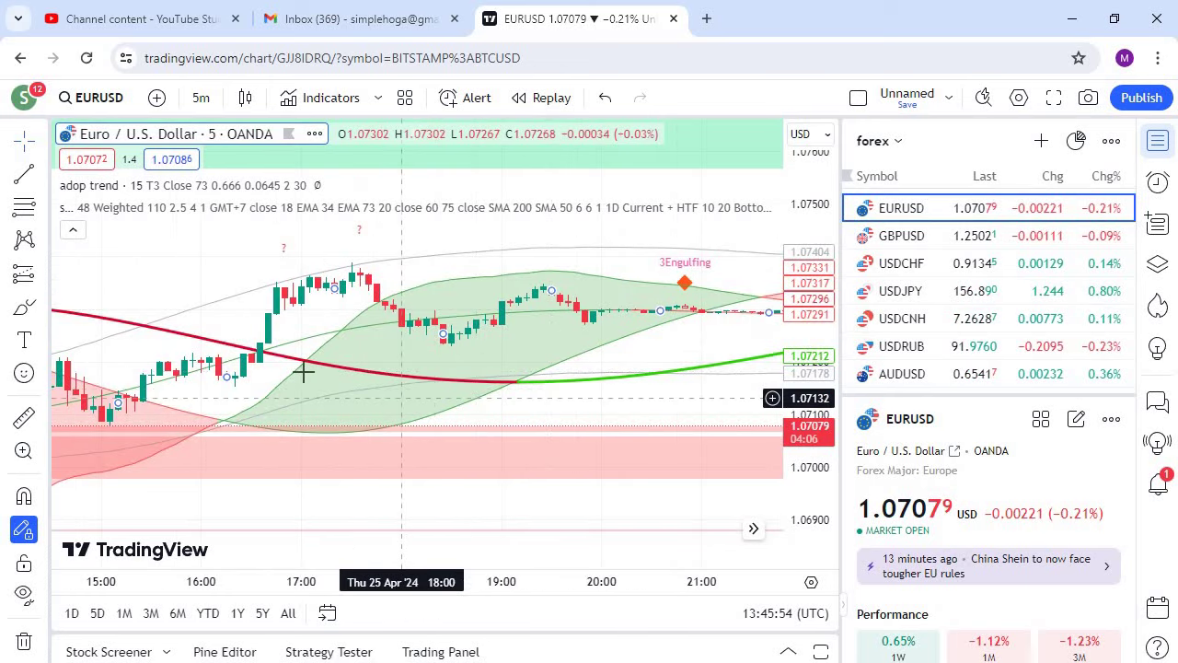
scroll(610, 332, "left", 5)
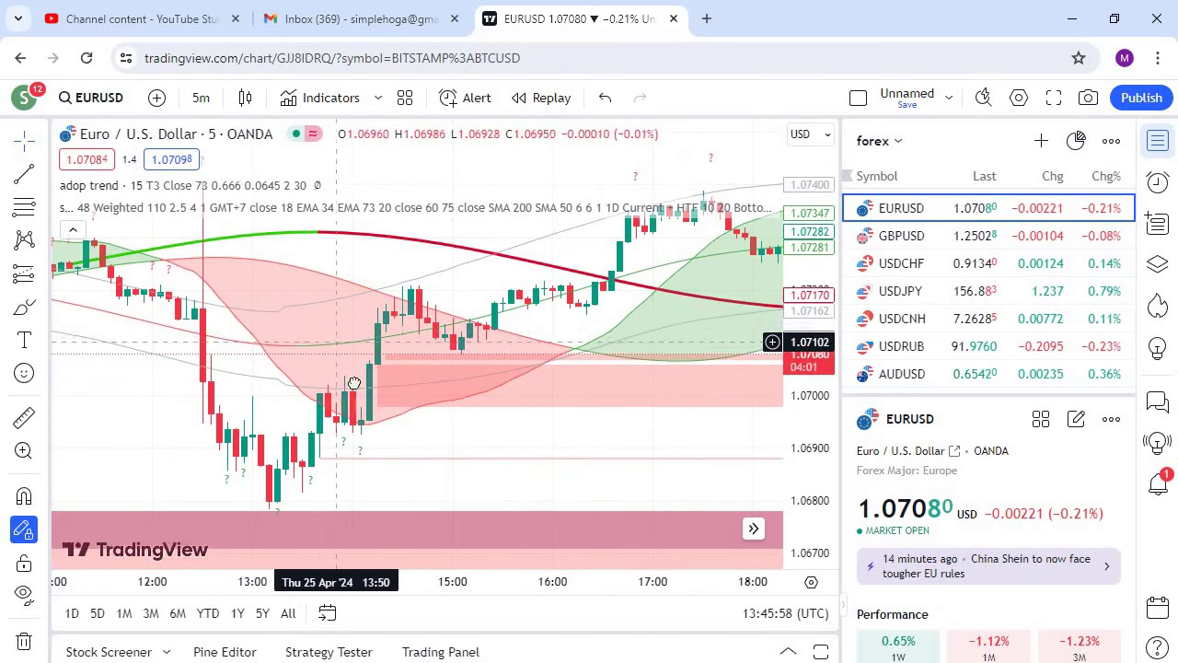
scroll(301, 440, "left", 2)
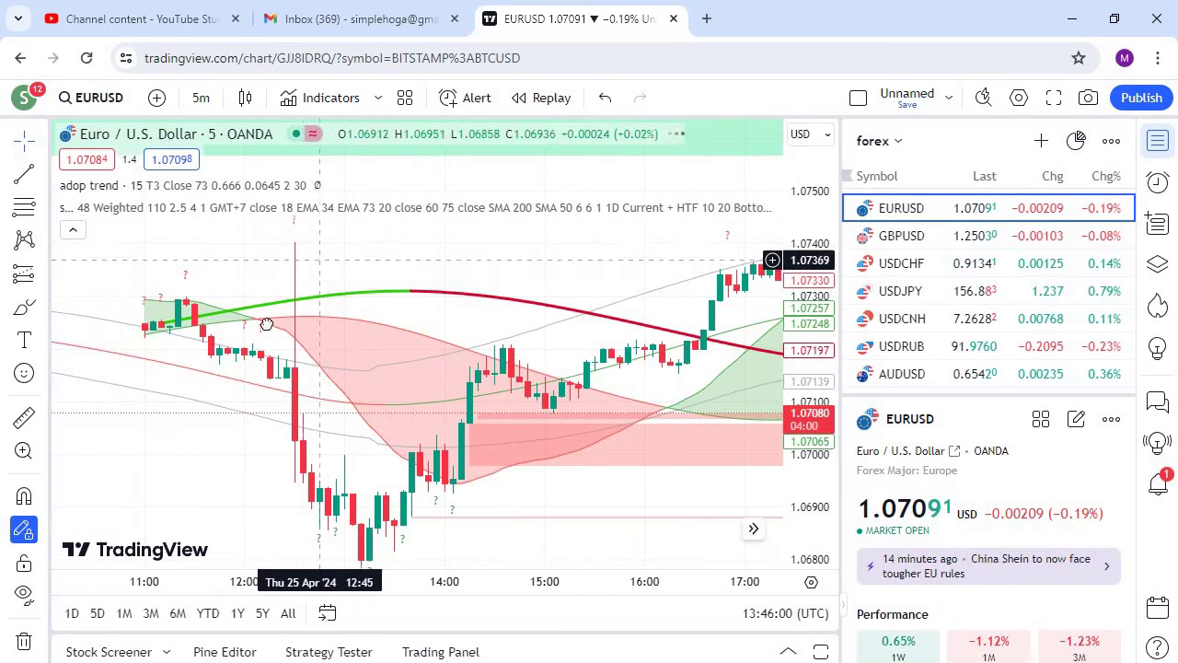
left_click_drag(298, 432, 272, 345)
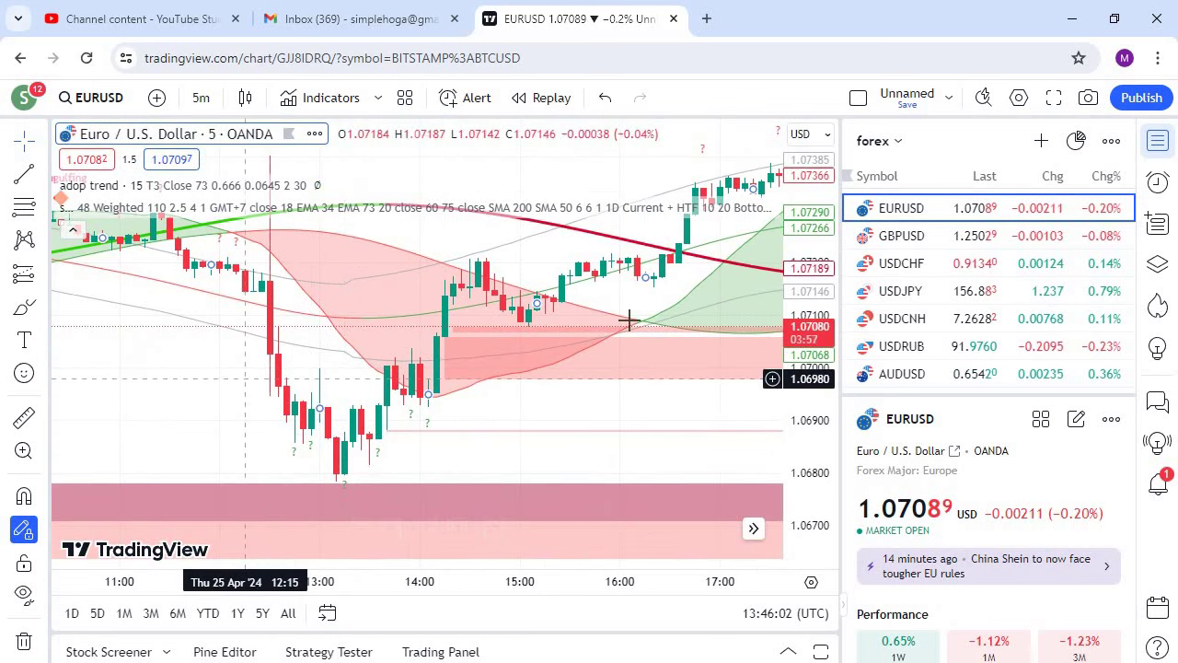
- Review the EURUSD signals and bands from the morning of 25 April back to 24 April against the FVG zones below price
scroll(630, 320, "left", 8)
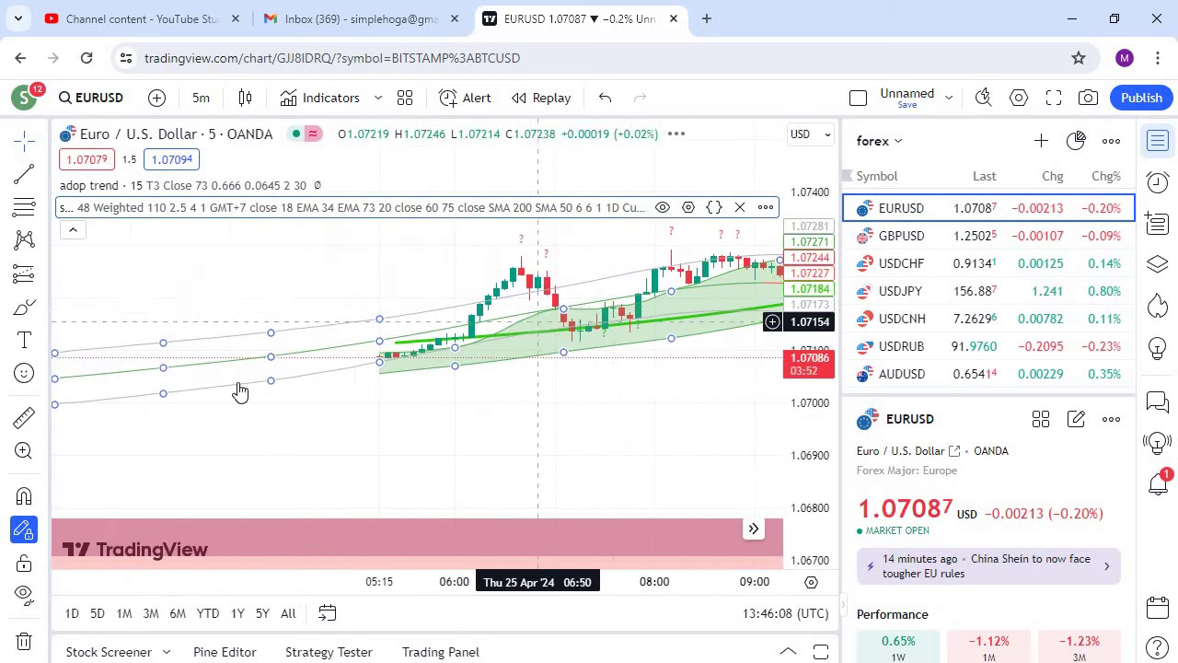
left_click_drag(194, 384, 689, 387)
left_click(466, 413)
scroll(395, 424, "left", 5)
left_click_drag(326, 436, 413, 399)
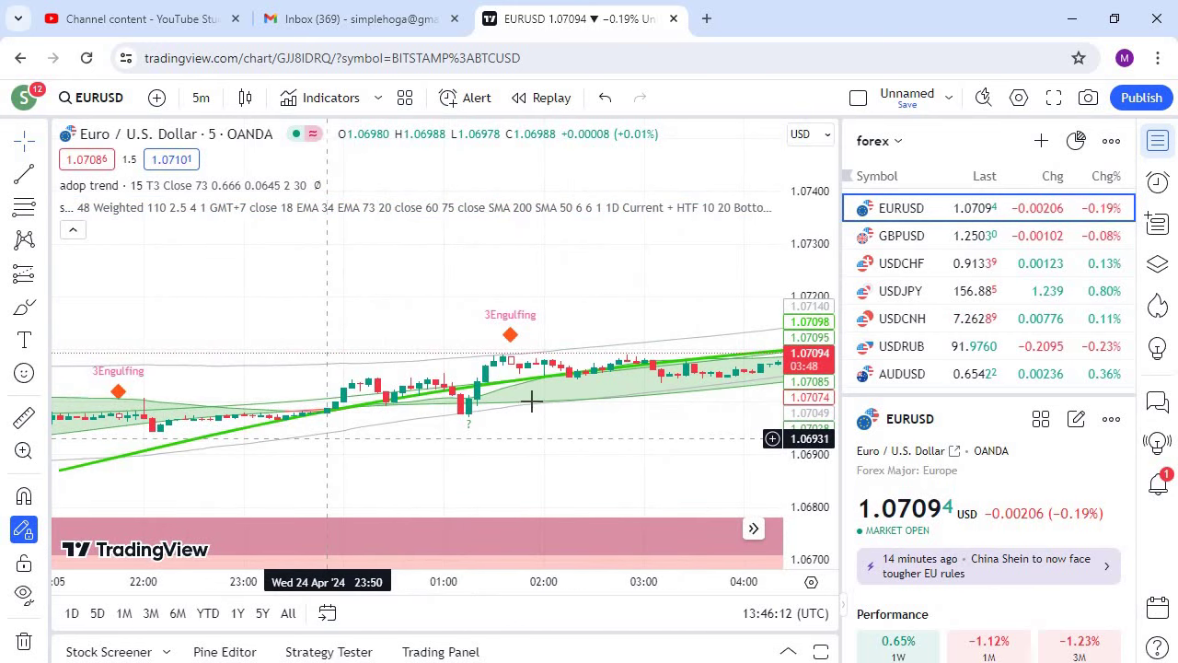
left_click_drag(237, 374, 288, 376)
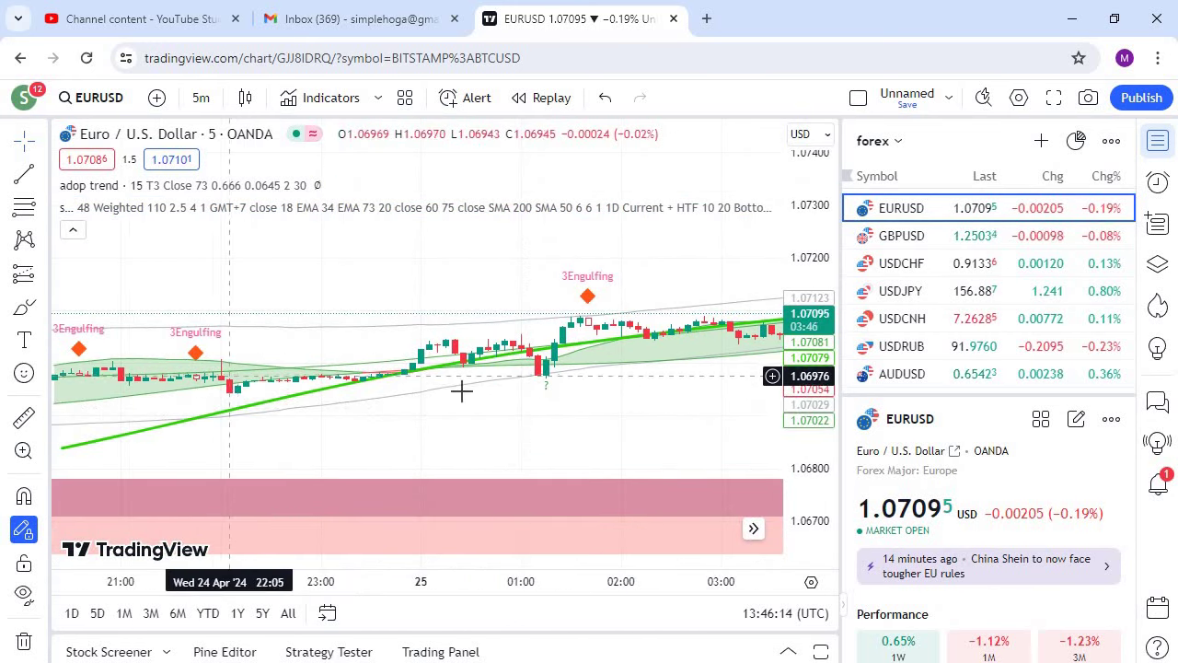
scroll(399, 415, "left", 5)
left_click_drag(247, 418, 547, 324)
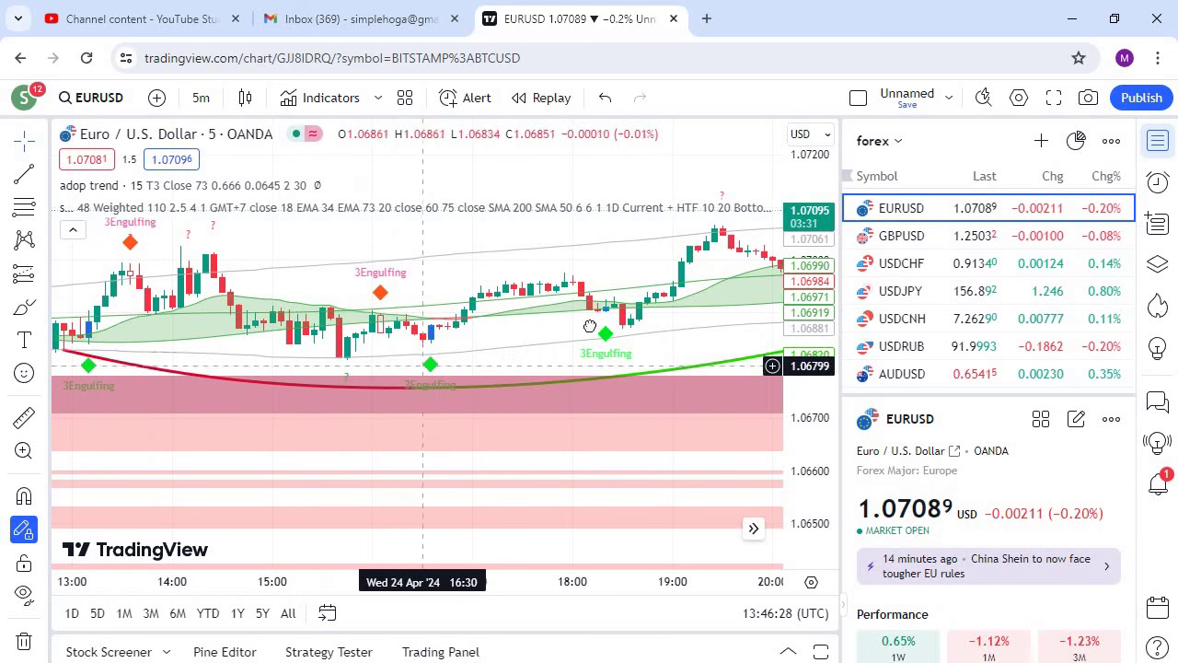
left_click_drag(661, 355, 105, 340)
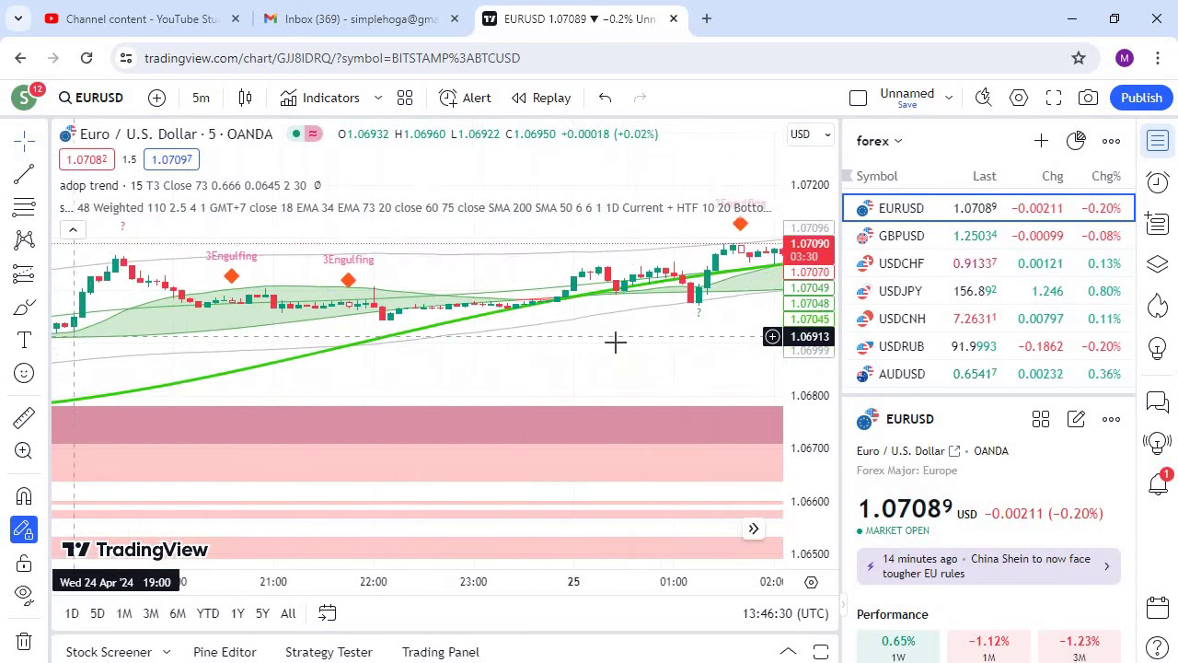
left_click_drag(598, 347, 2, 322)
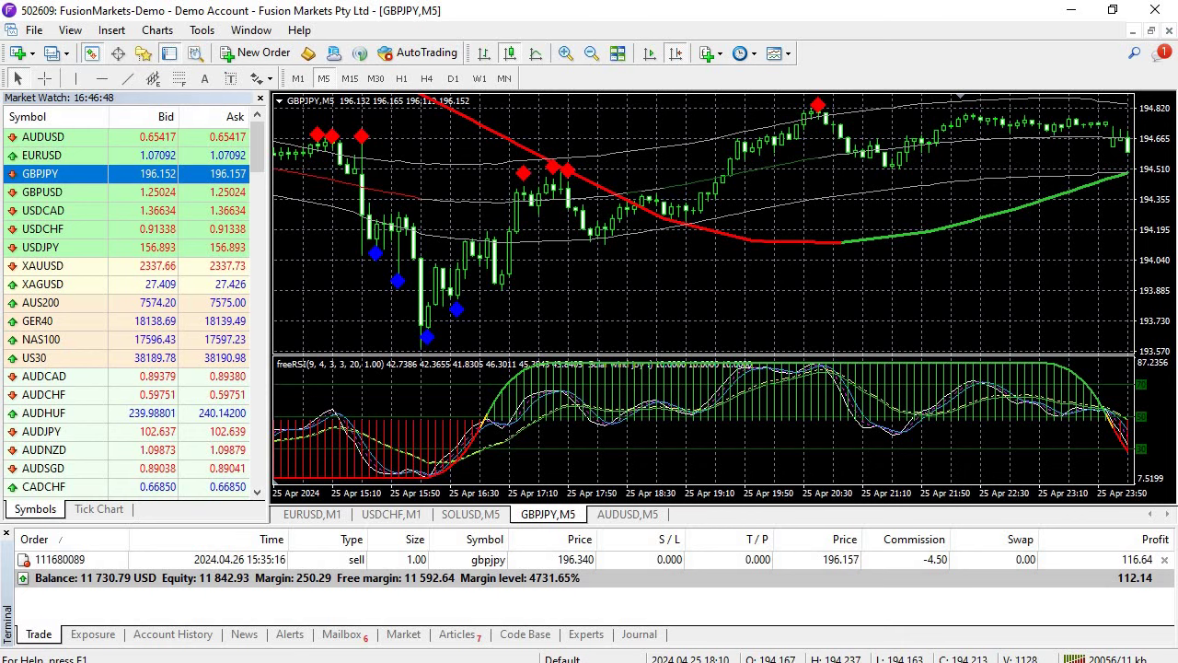
- Switch back to TradingView and follow EURUSD from 25 April to the latest candles, rechecking the 26 April signals above the FVG zone
key("alt+Tab")
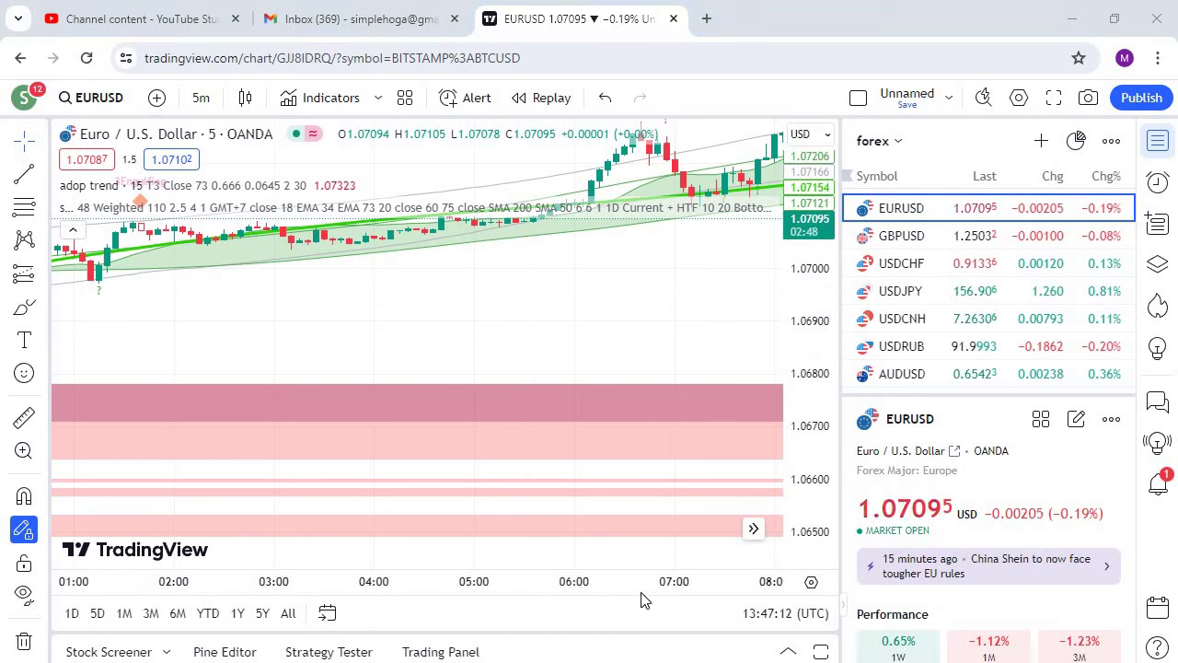
mouse_move(691, 658)
left_click(592, 599)
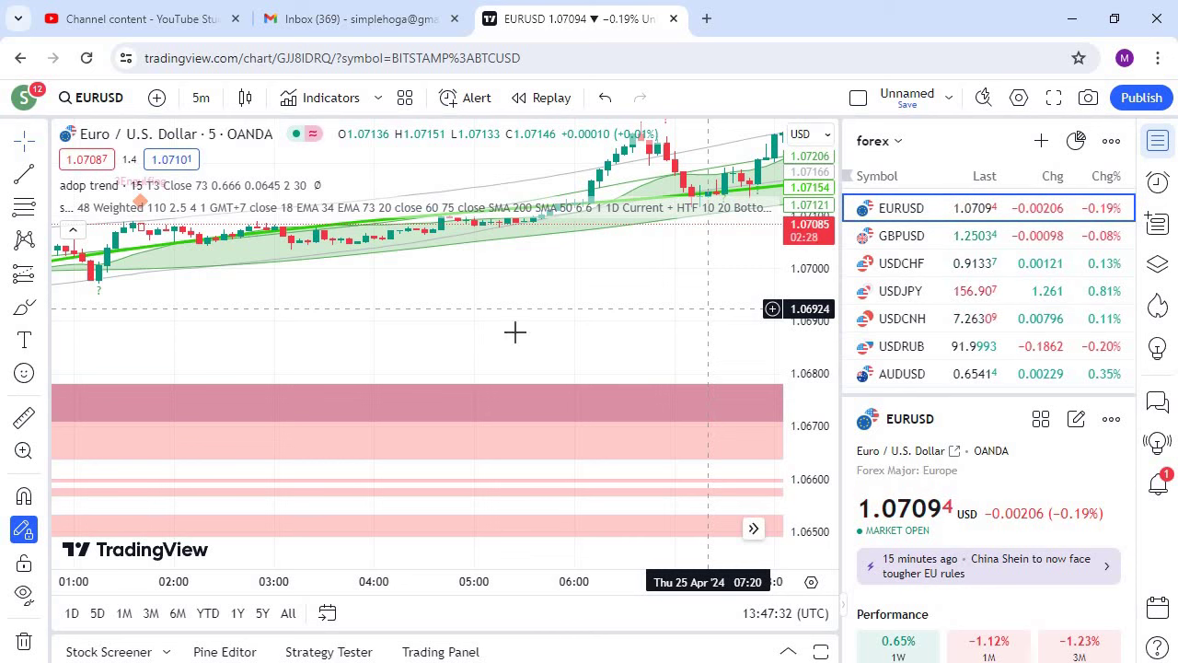
left_click_drag(668, 322, 363, 392)
scroll(386, 353, "right", 3)
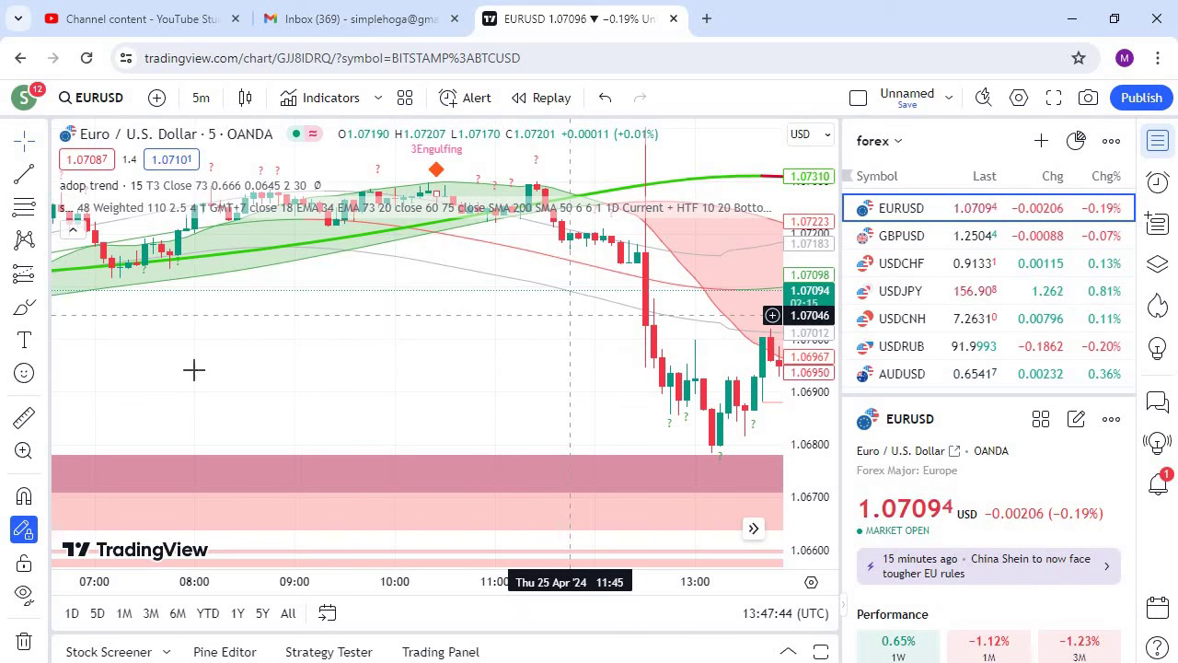
left_click_drag(723, 360, 196, 370)
left_click(753, 527)
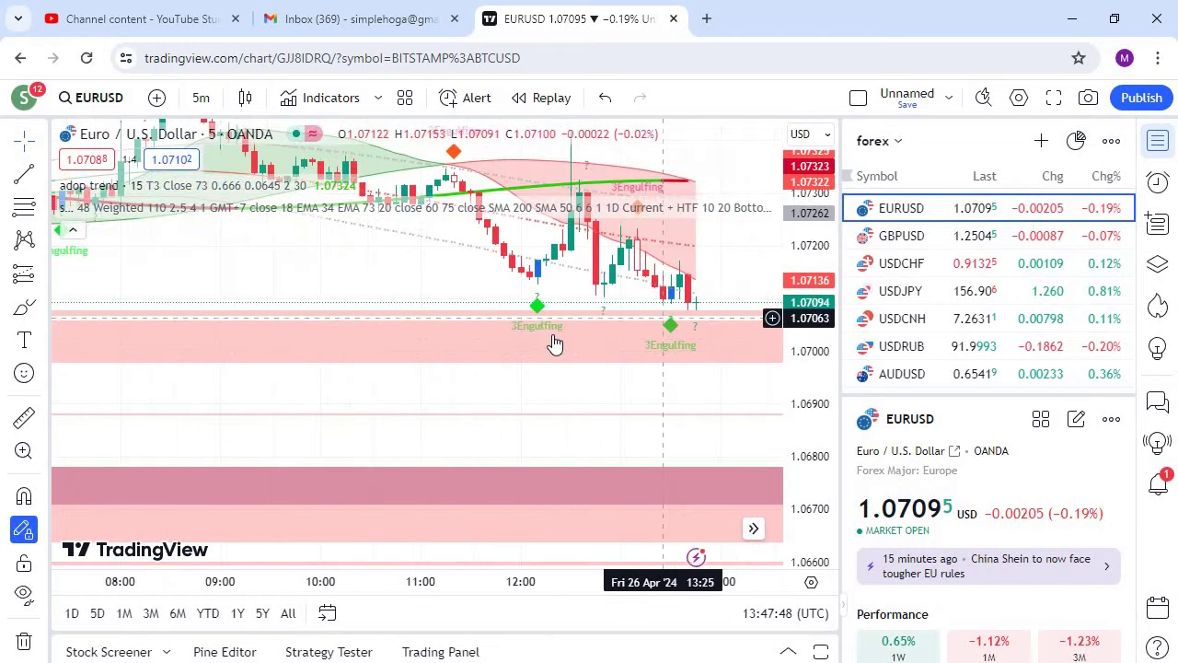
scroll(555, 345, "right", 5)
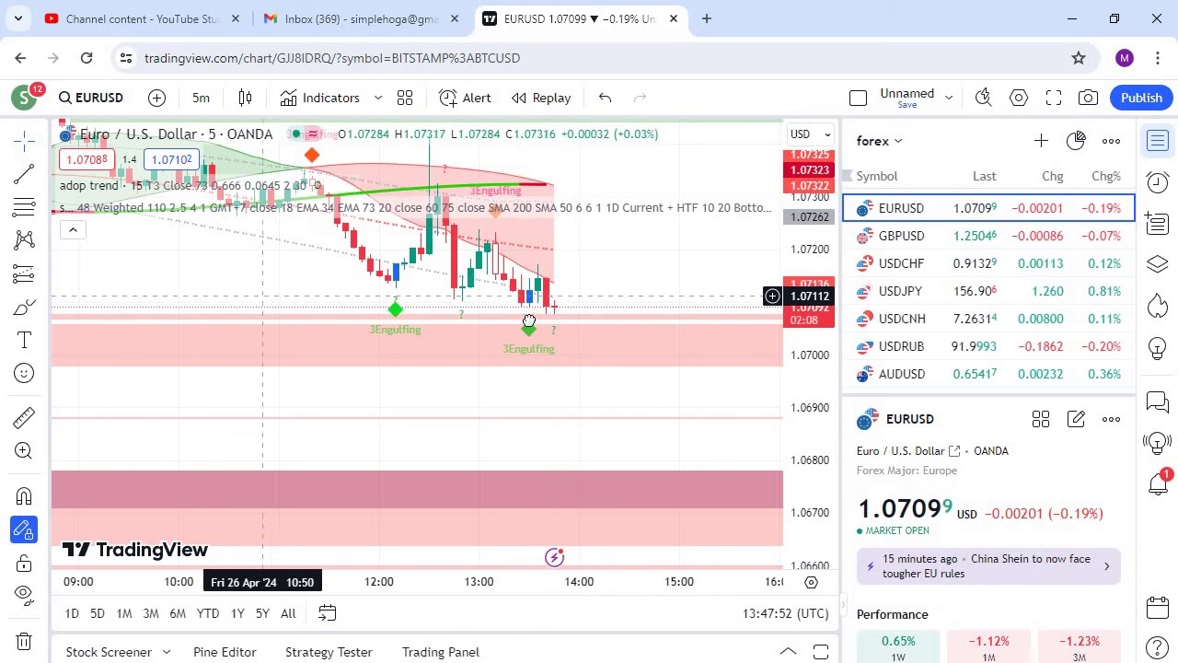
scroll(659, 347, "left", 8)
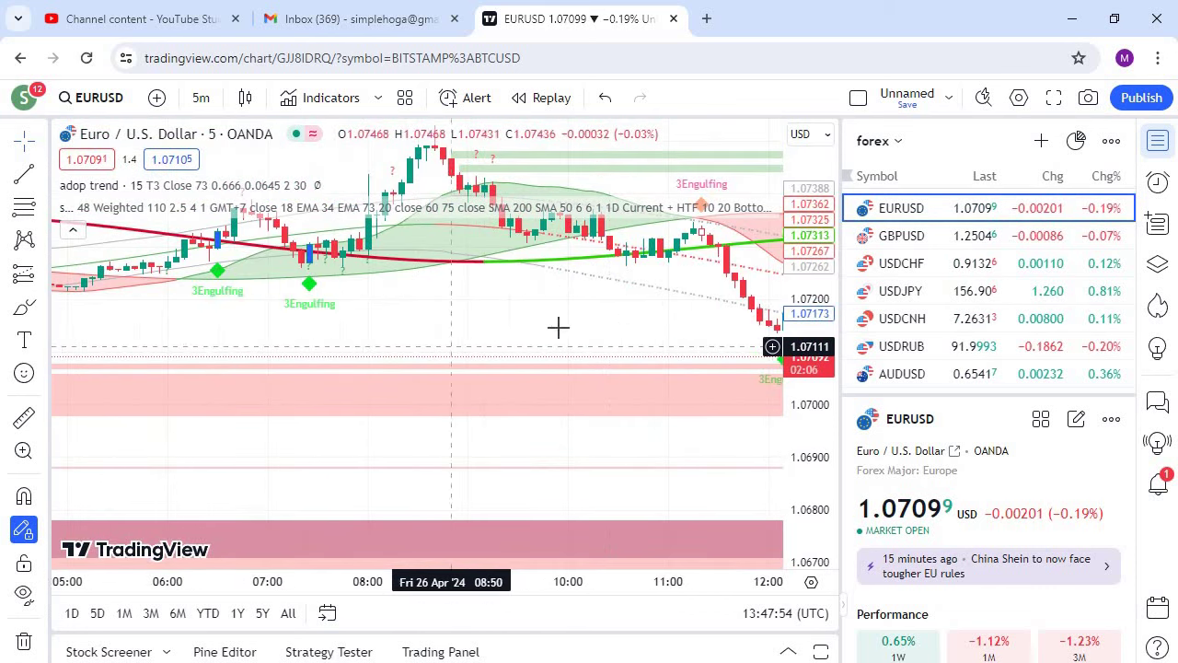
scroll(361, 326, "left", 6)
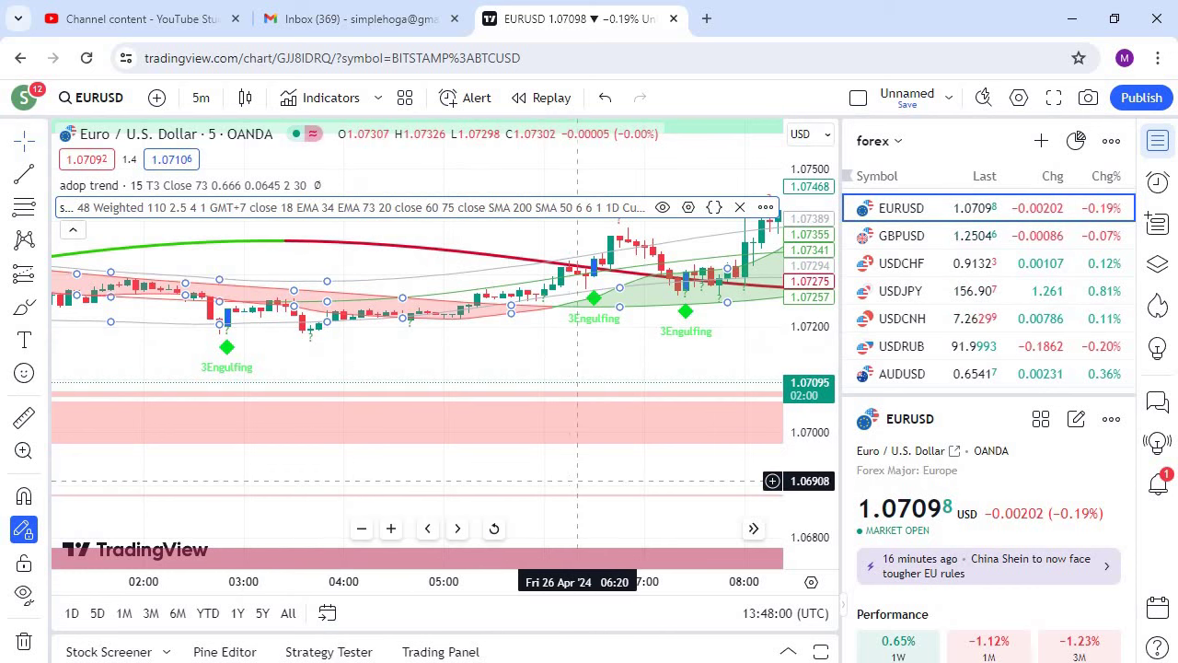
- Bring up the contact details note in Notepad, and minimise the TradingView browser window
mouse_move(693, 661)
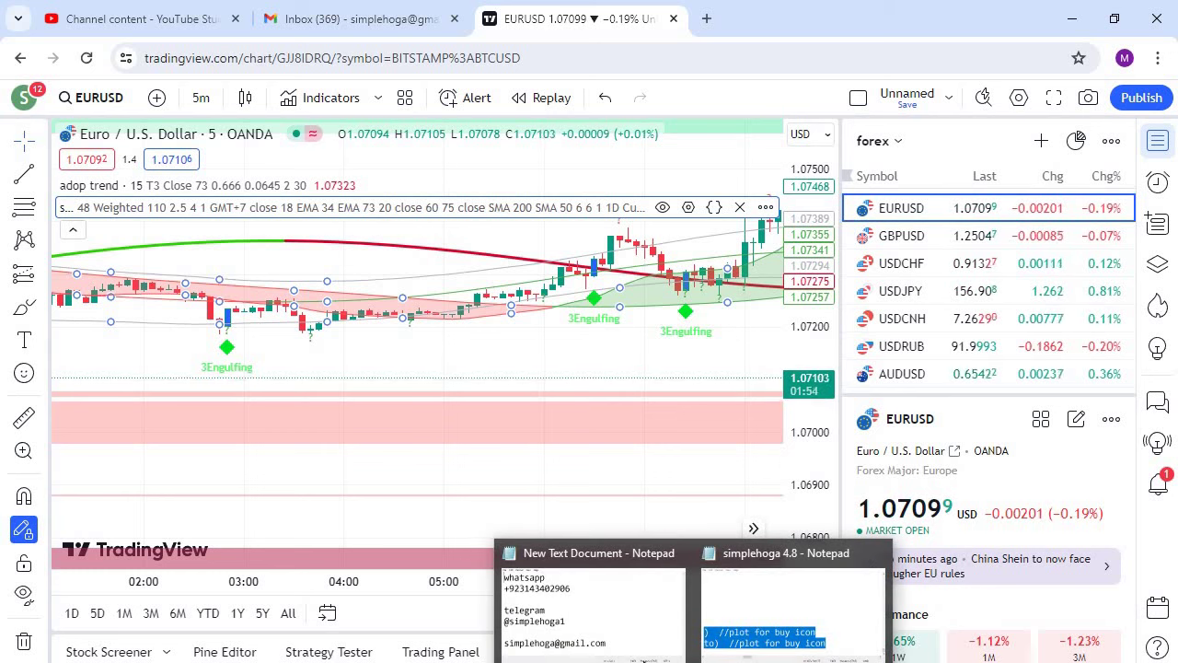
left_click(644, 660)
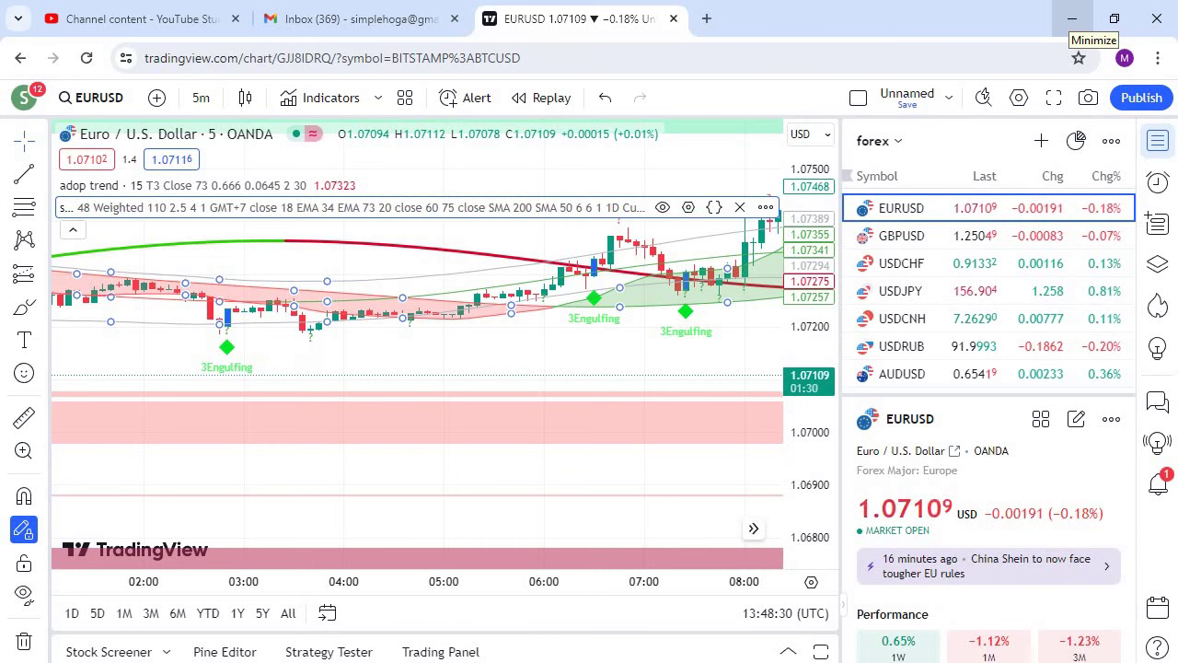
left_click(1071, 18)
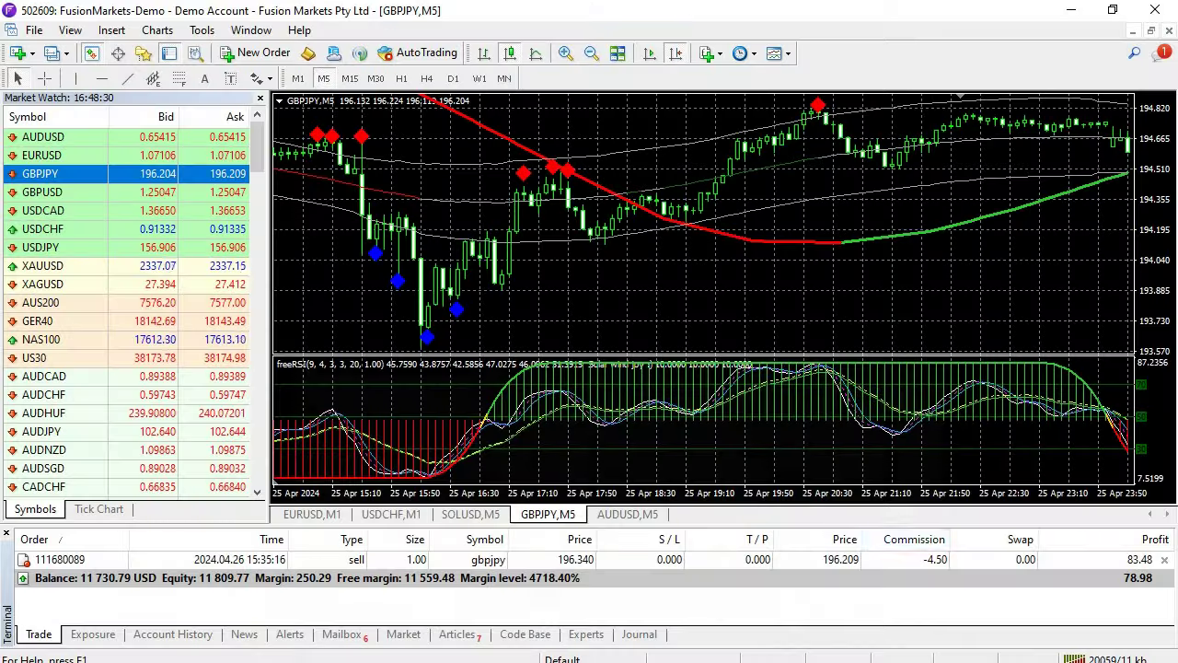
left_click(971, 653)
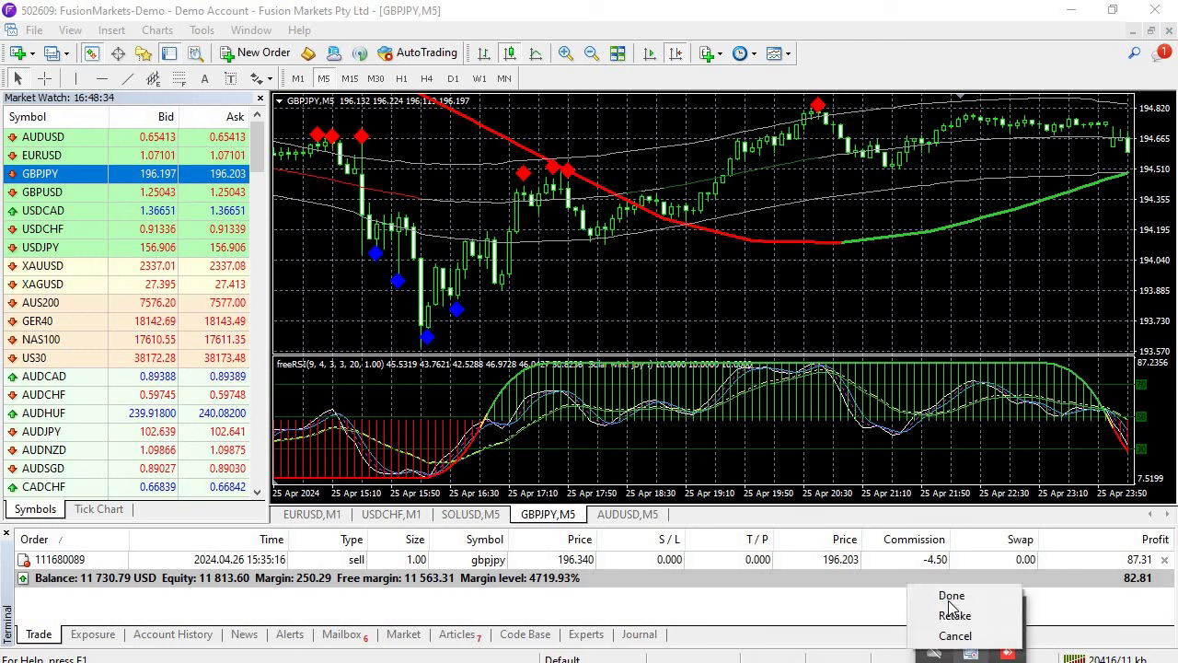